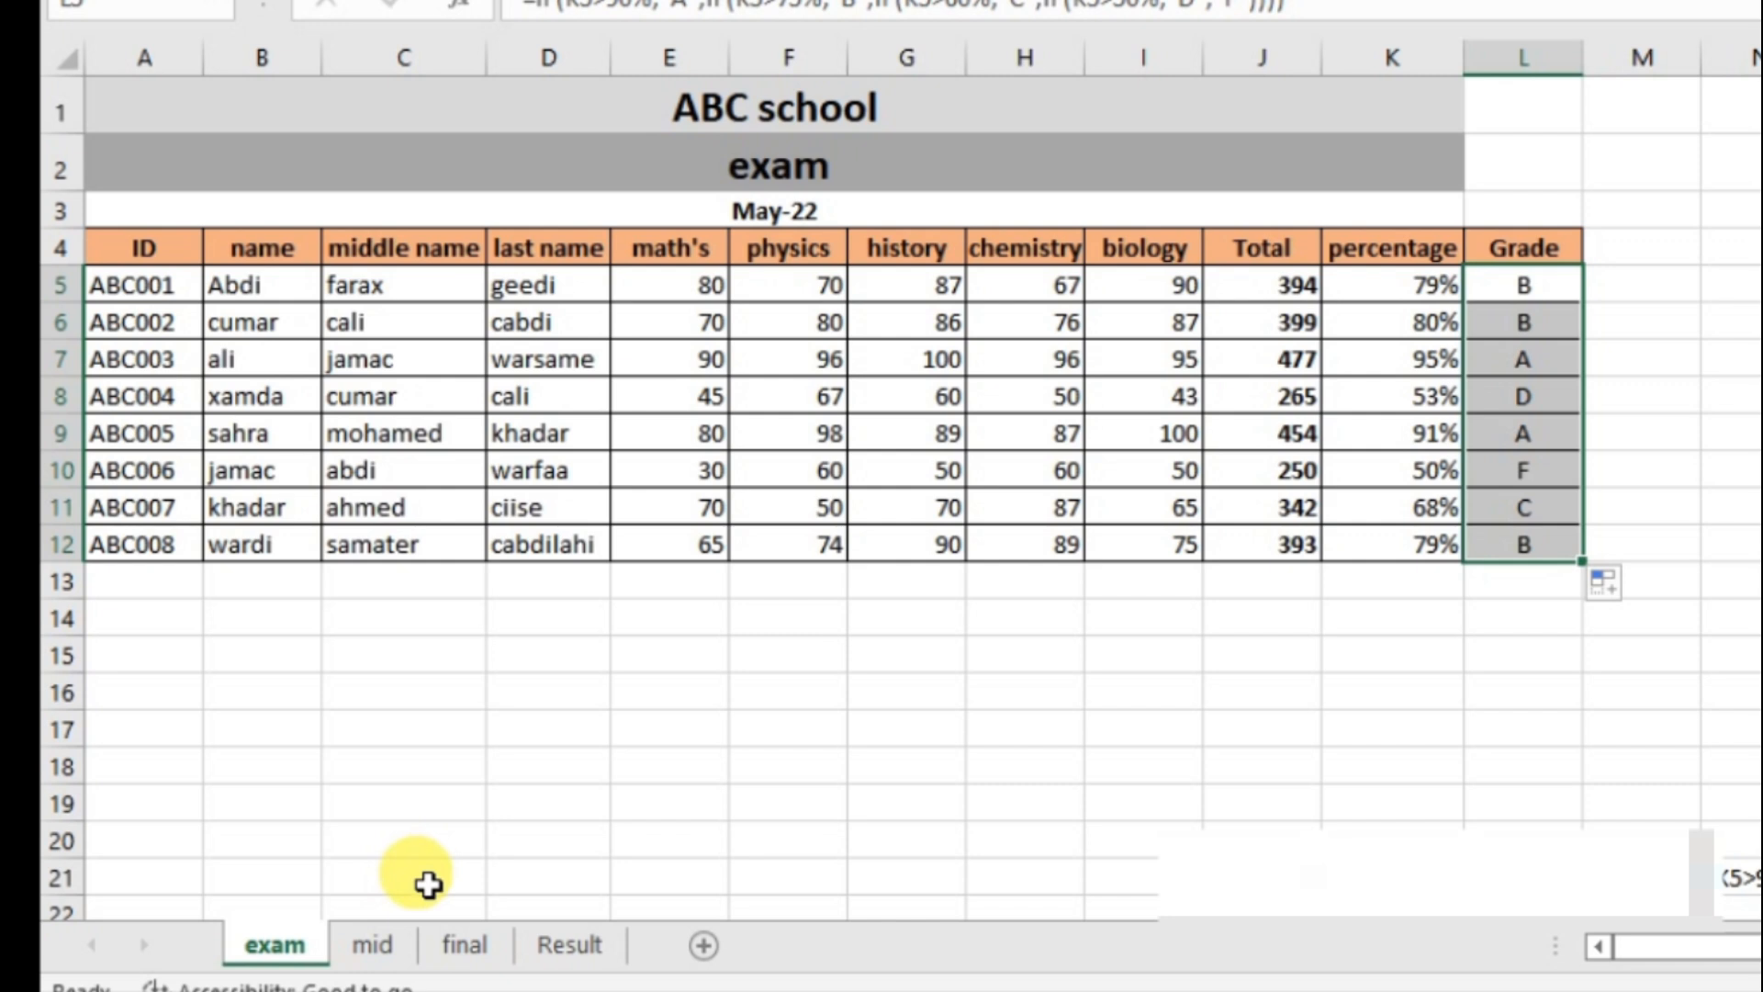
Step: Look through the mid, final, Result and exam sheets to compare their mark tables and the empty result columns
left_click(384, 949)
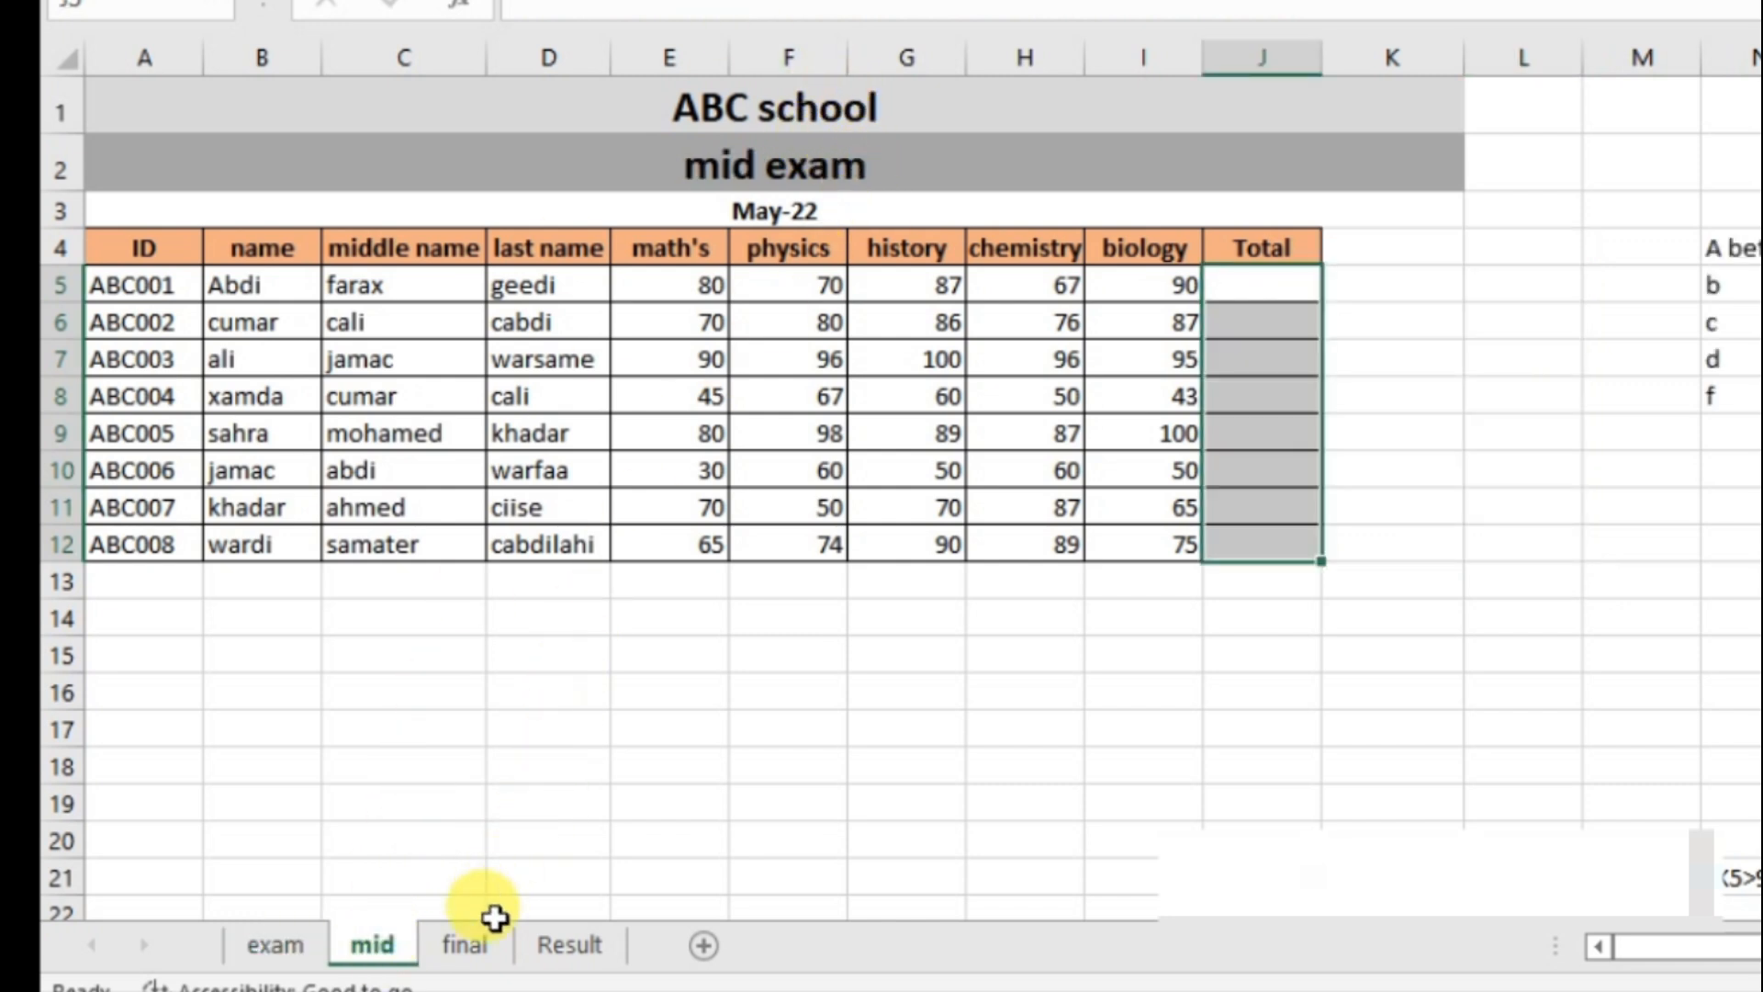
left_click(468, 953)
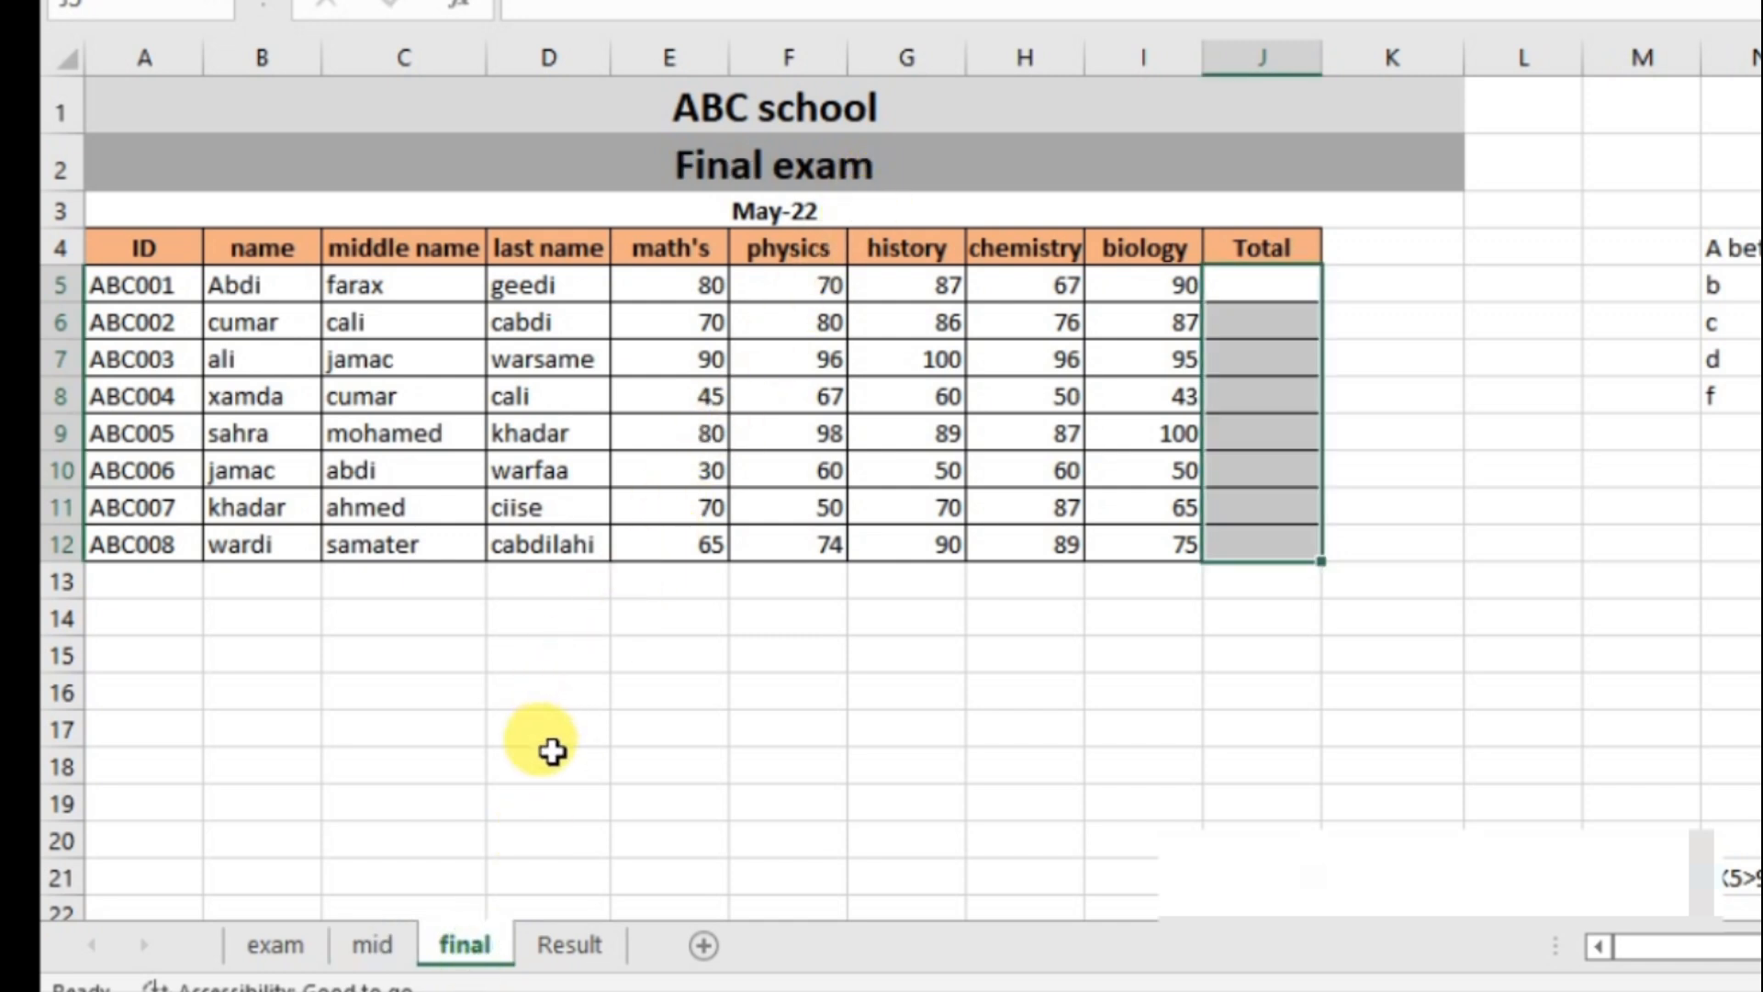
left_click(569, 951)
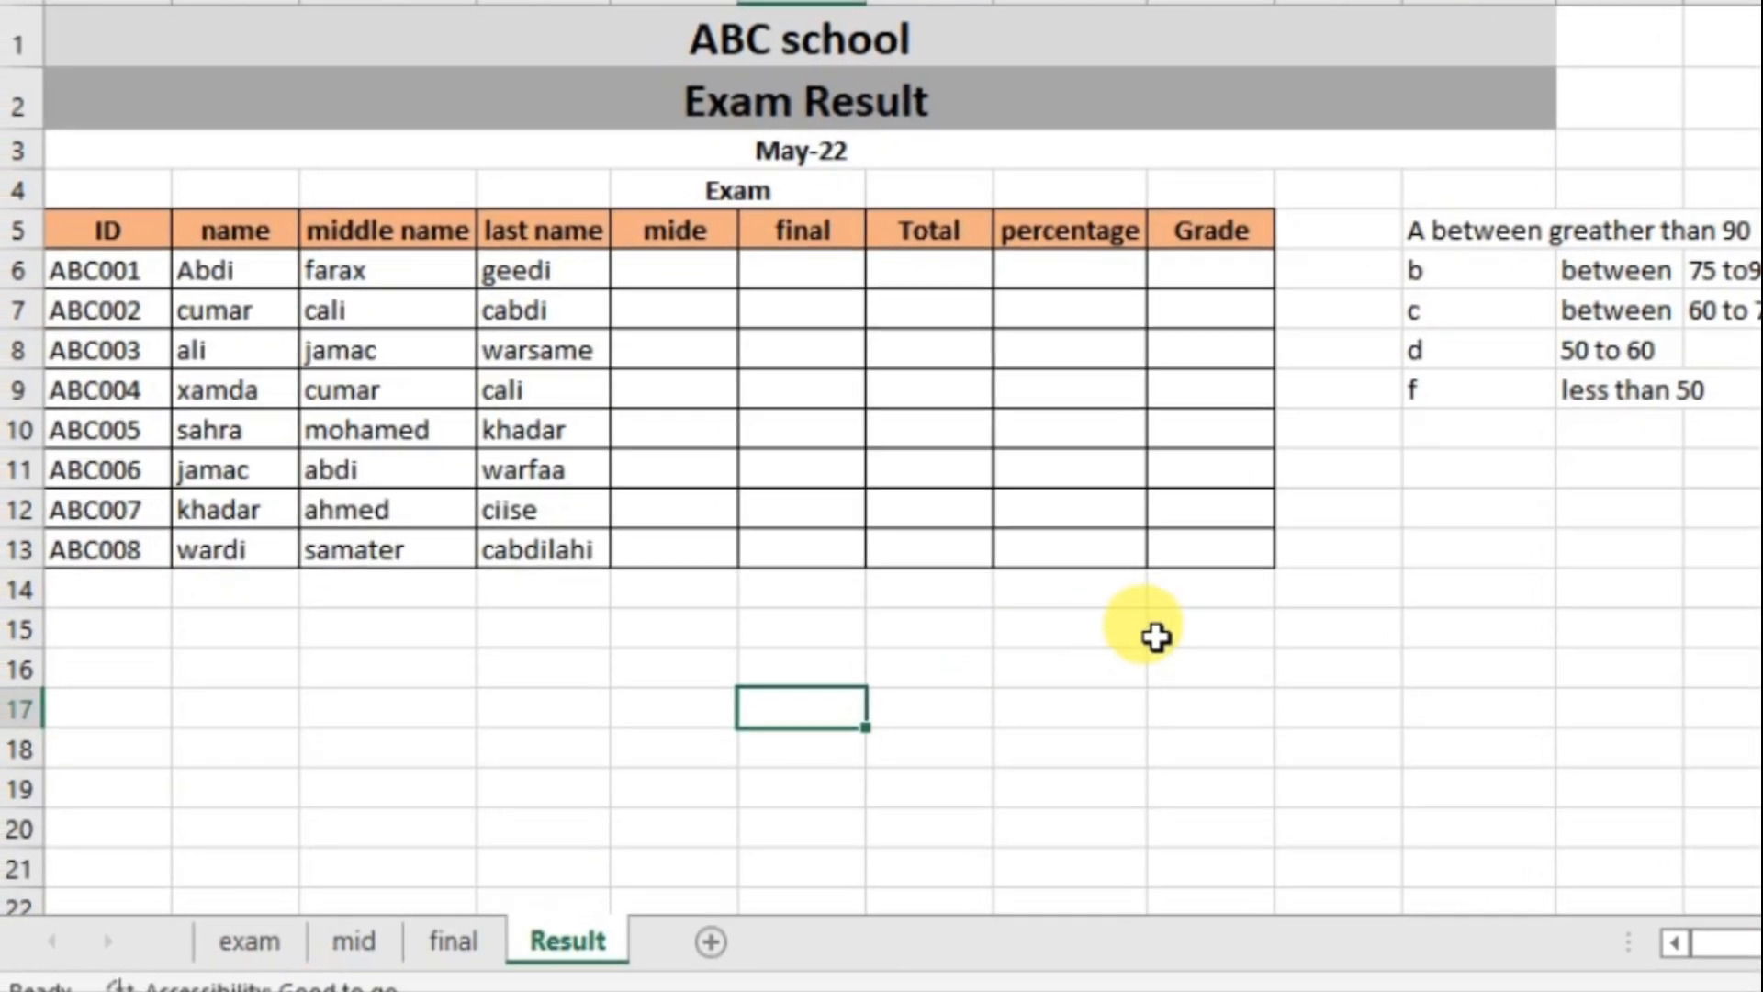
scroll(1444, 621, "down", 1)
scroll(1444, 622, "up", 2)
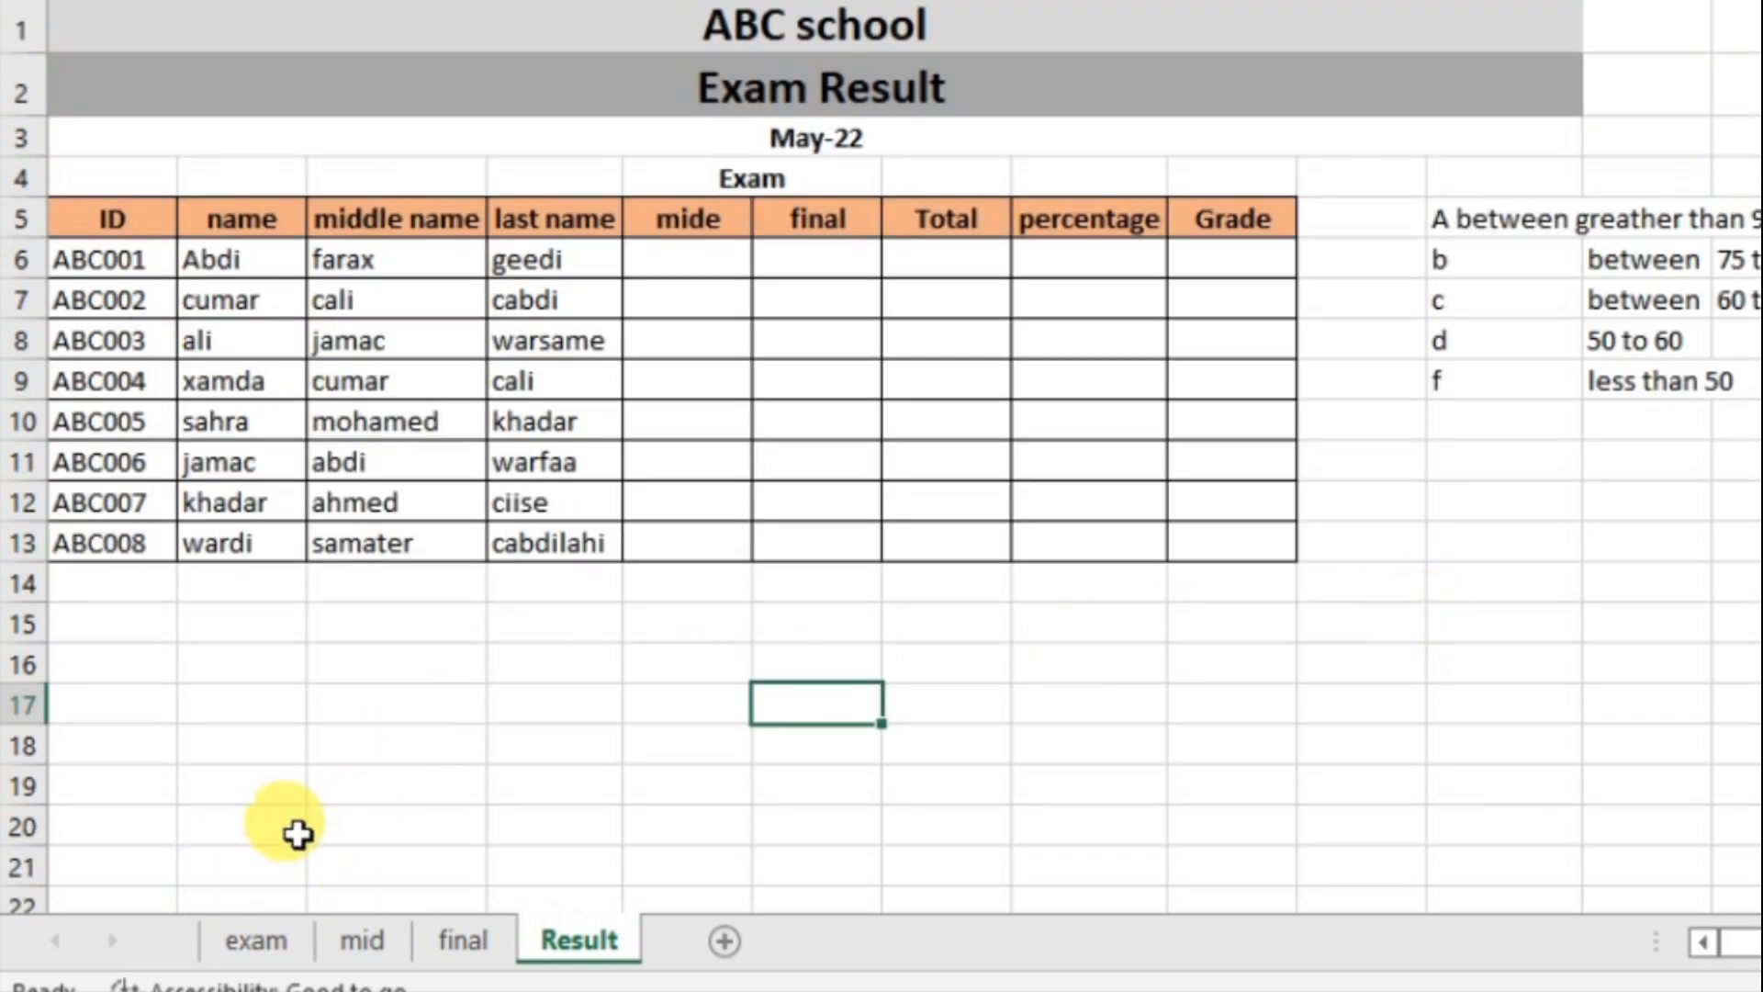
left_click(261, 942)
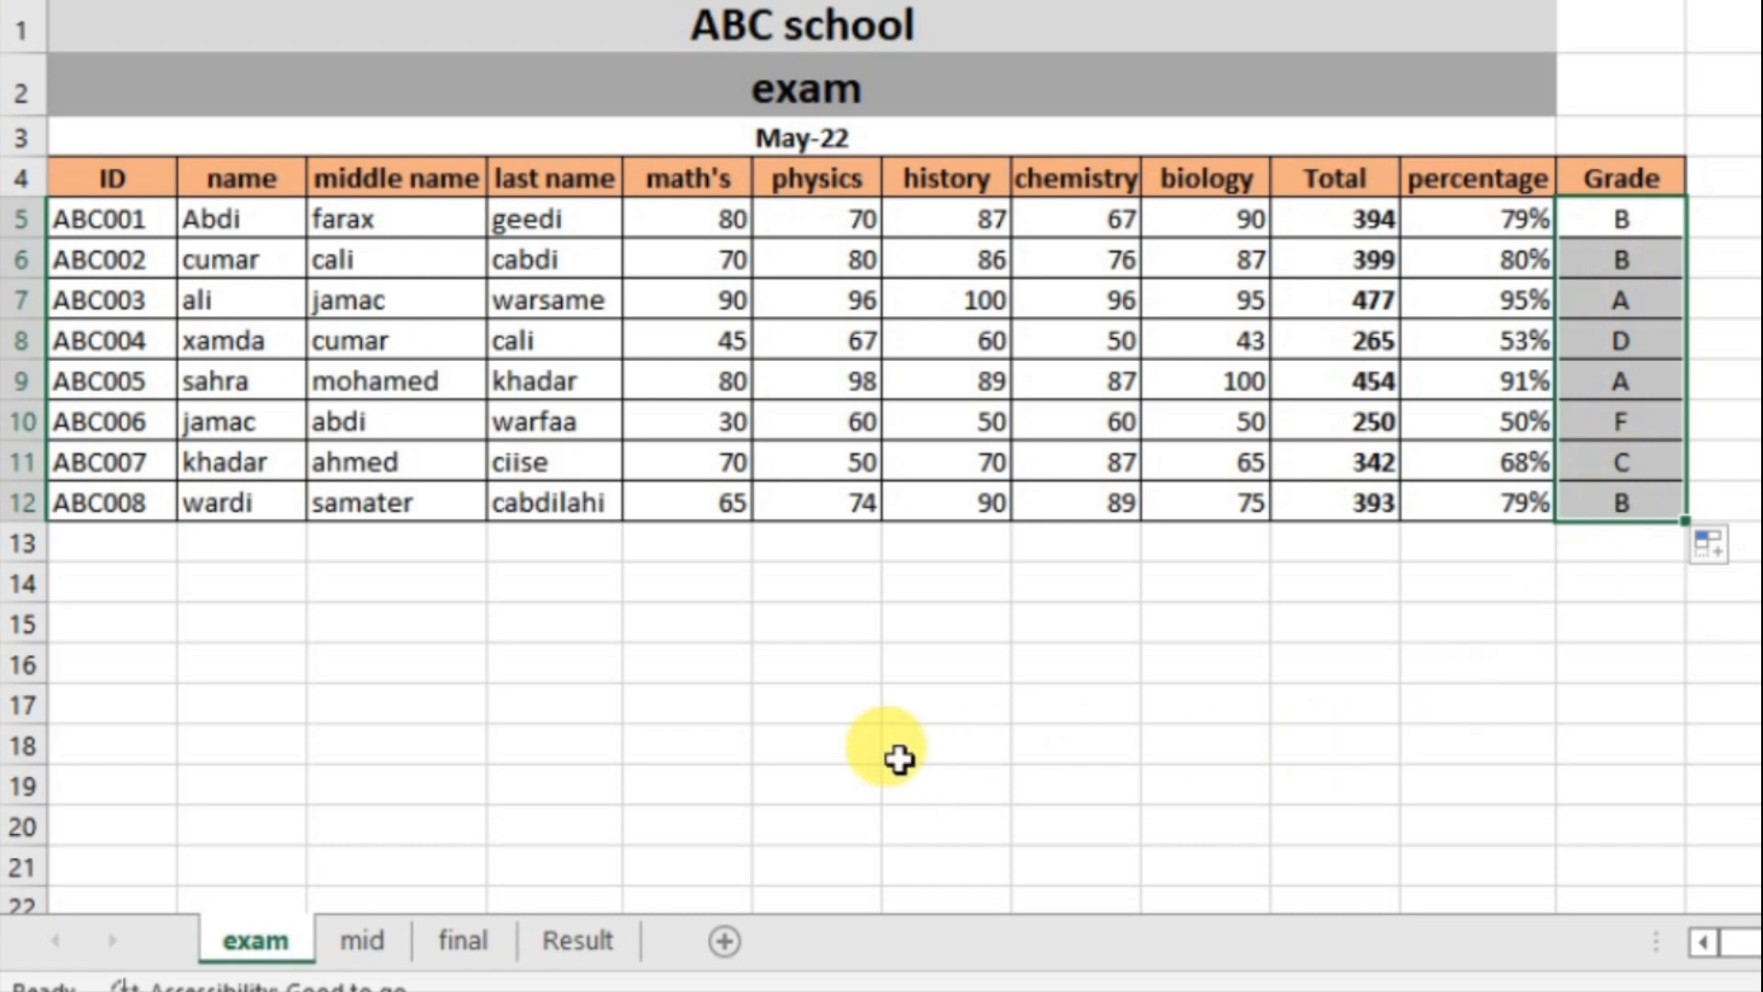
Step: In the mid sheet, total the first student's marks in J5 with =SUM(E5:I5) and fill the formula down to J12
left_click(364, 939)
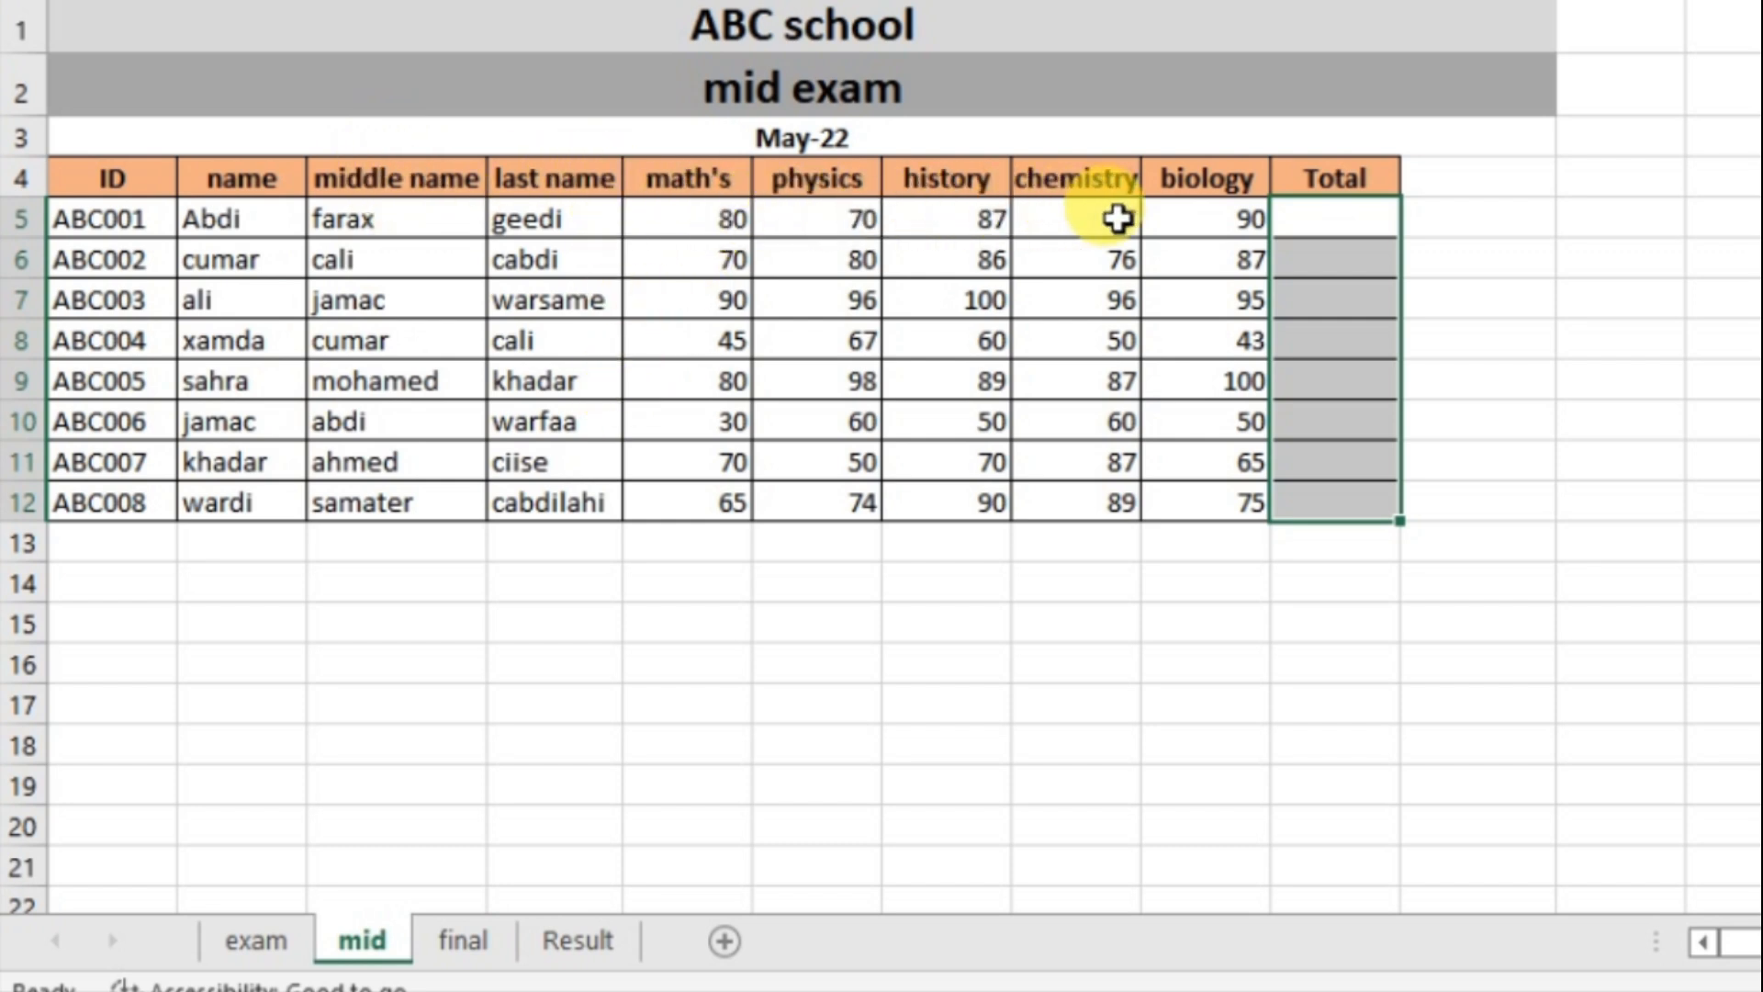
left_click(1319, 217)
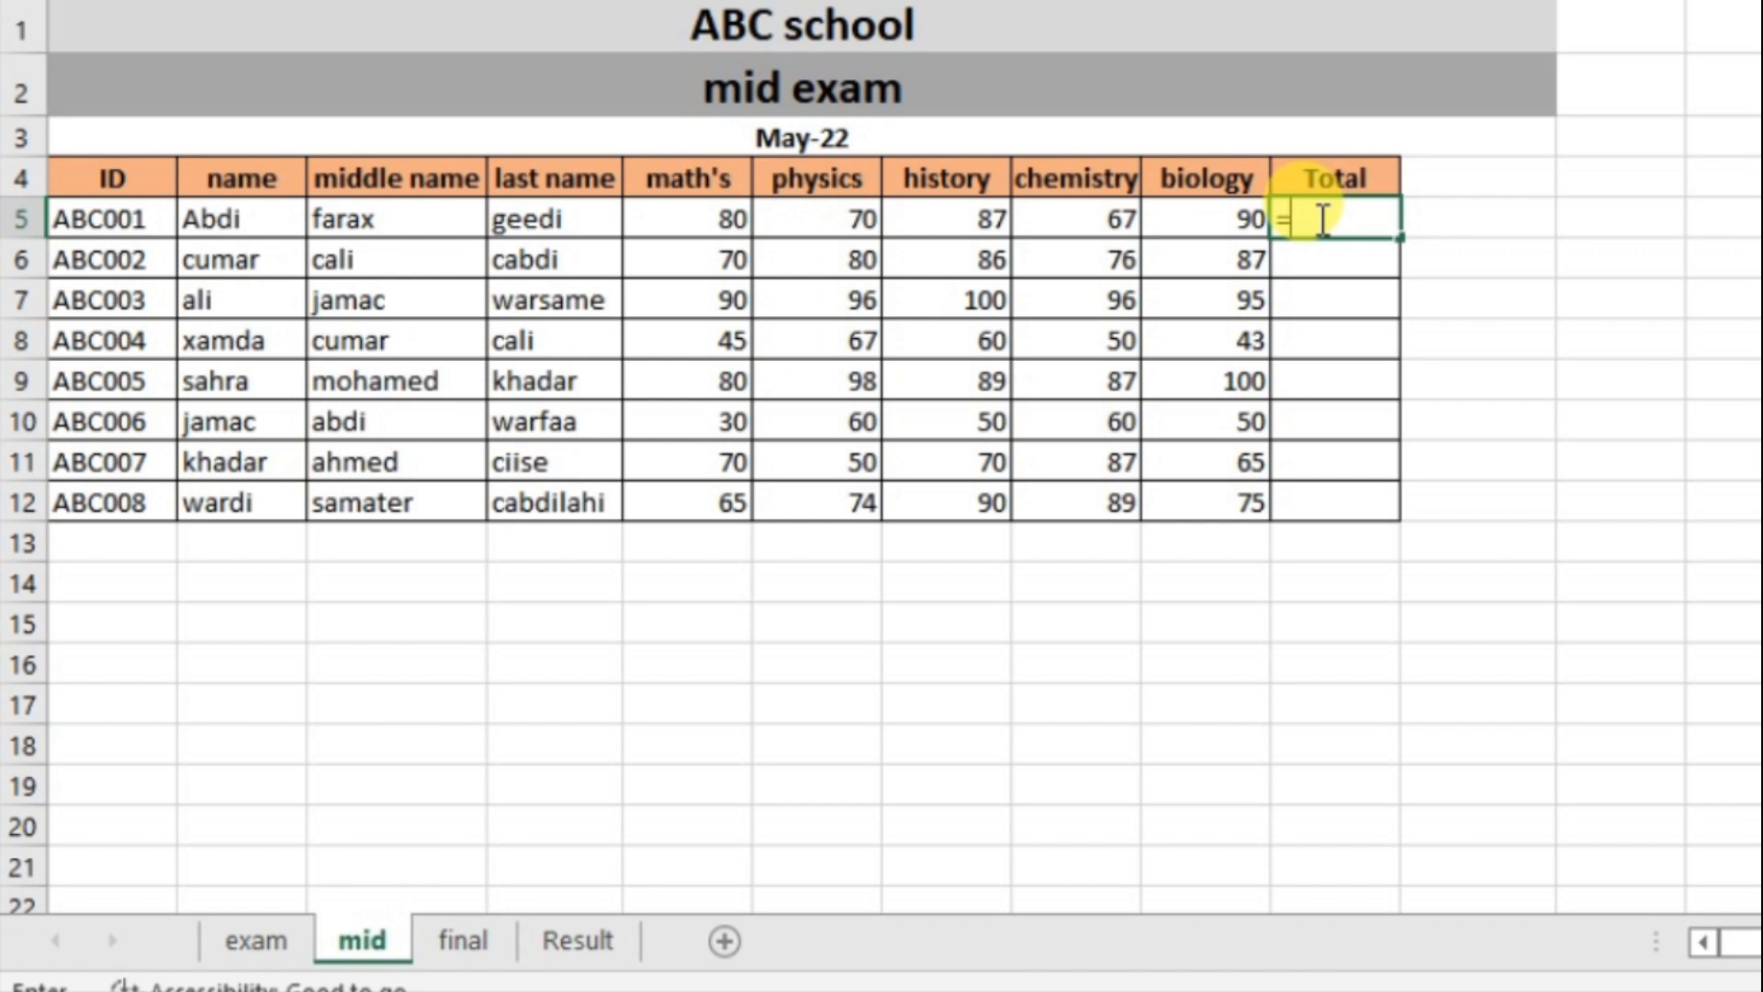
type("=sum")
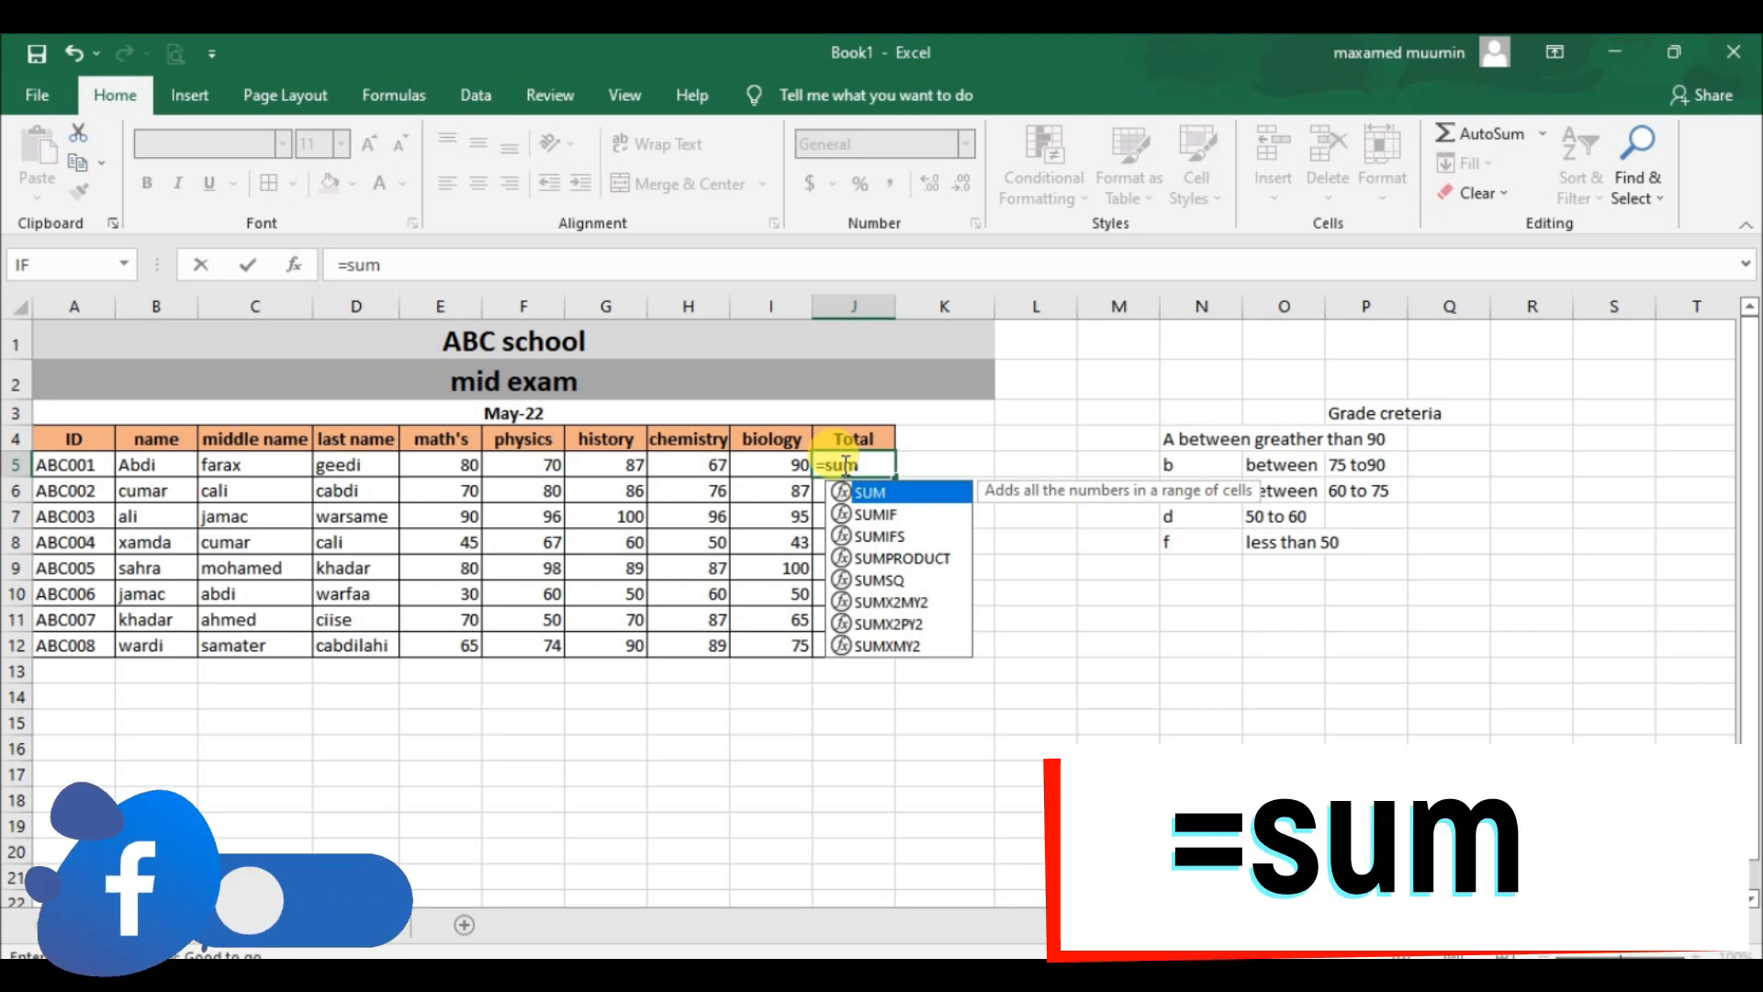
key("Tab")
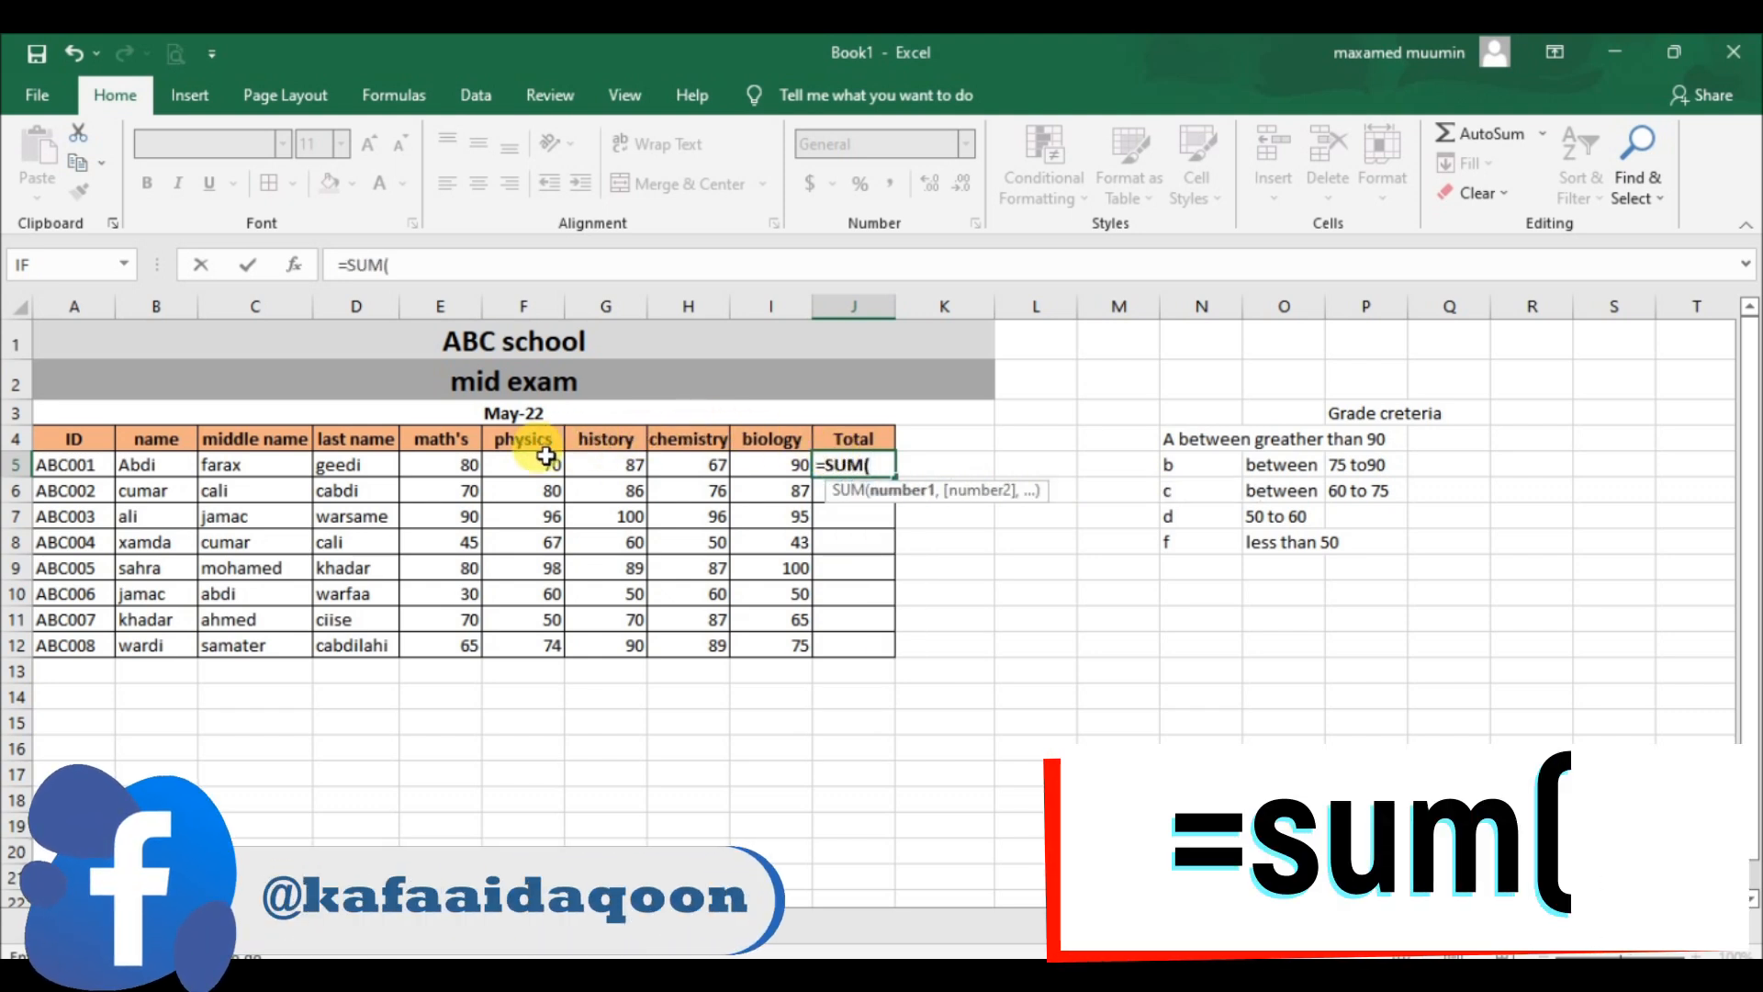
left_click_drag(455, 466, 749, 477)
key("Return")
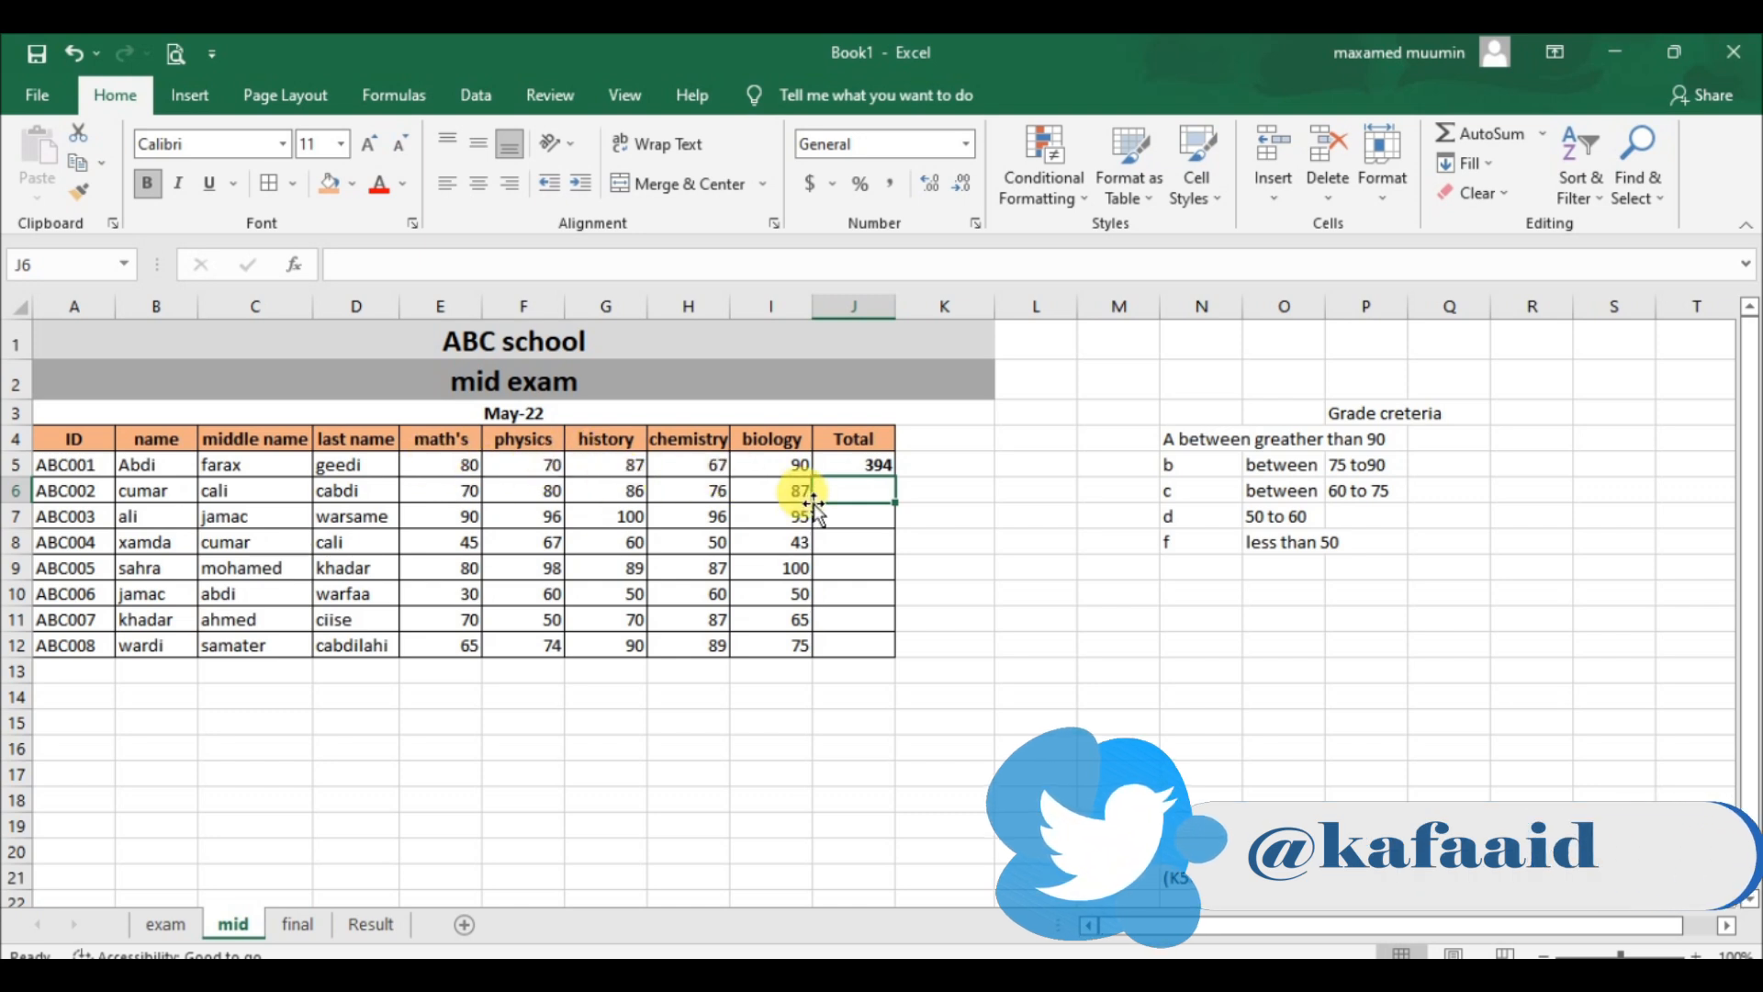
left_click(865, 465)
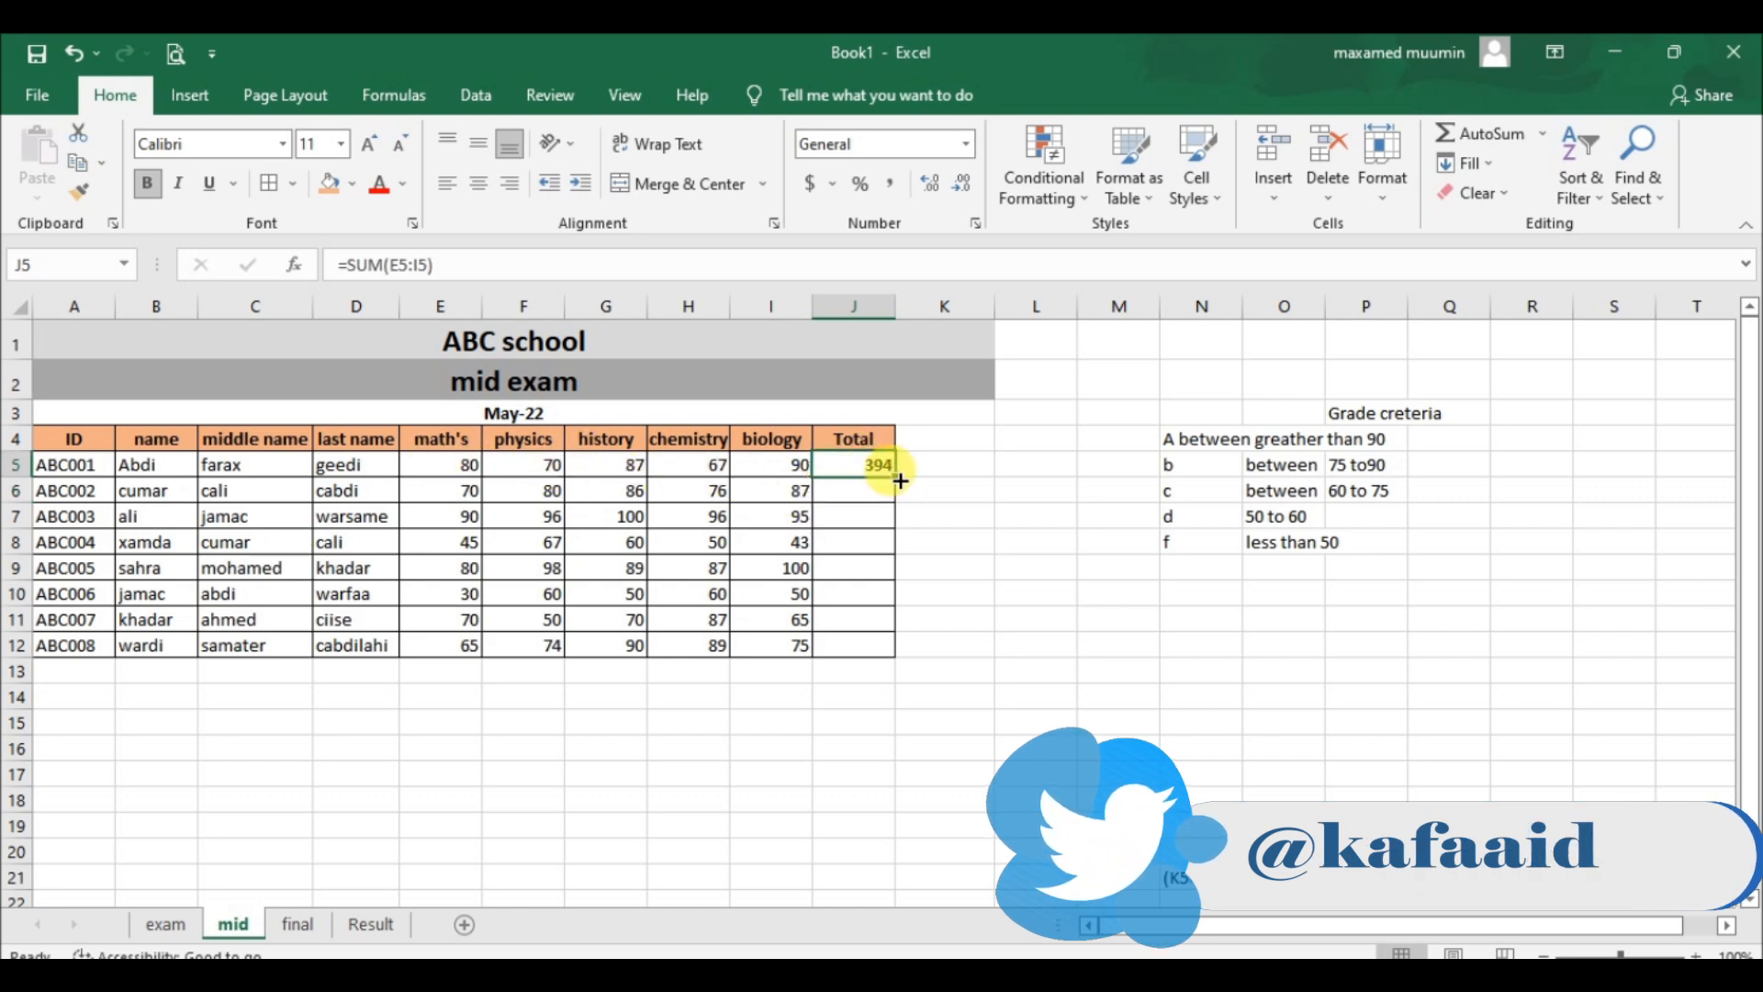
left_click_drag(895, 477, 873, 643)
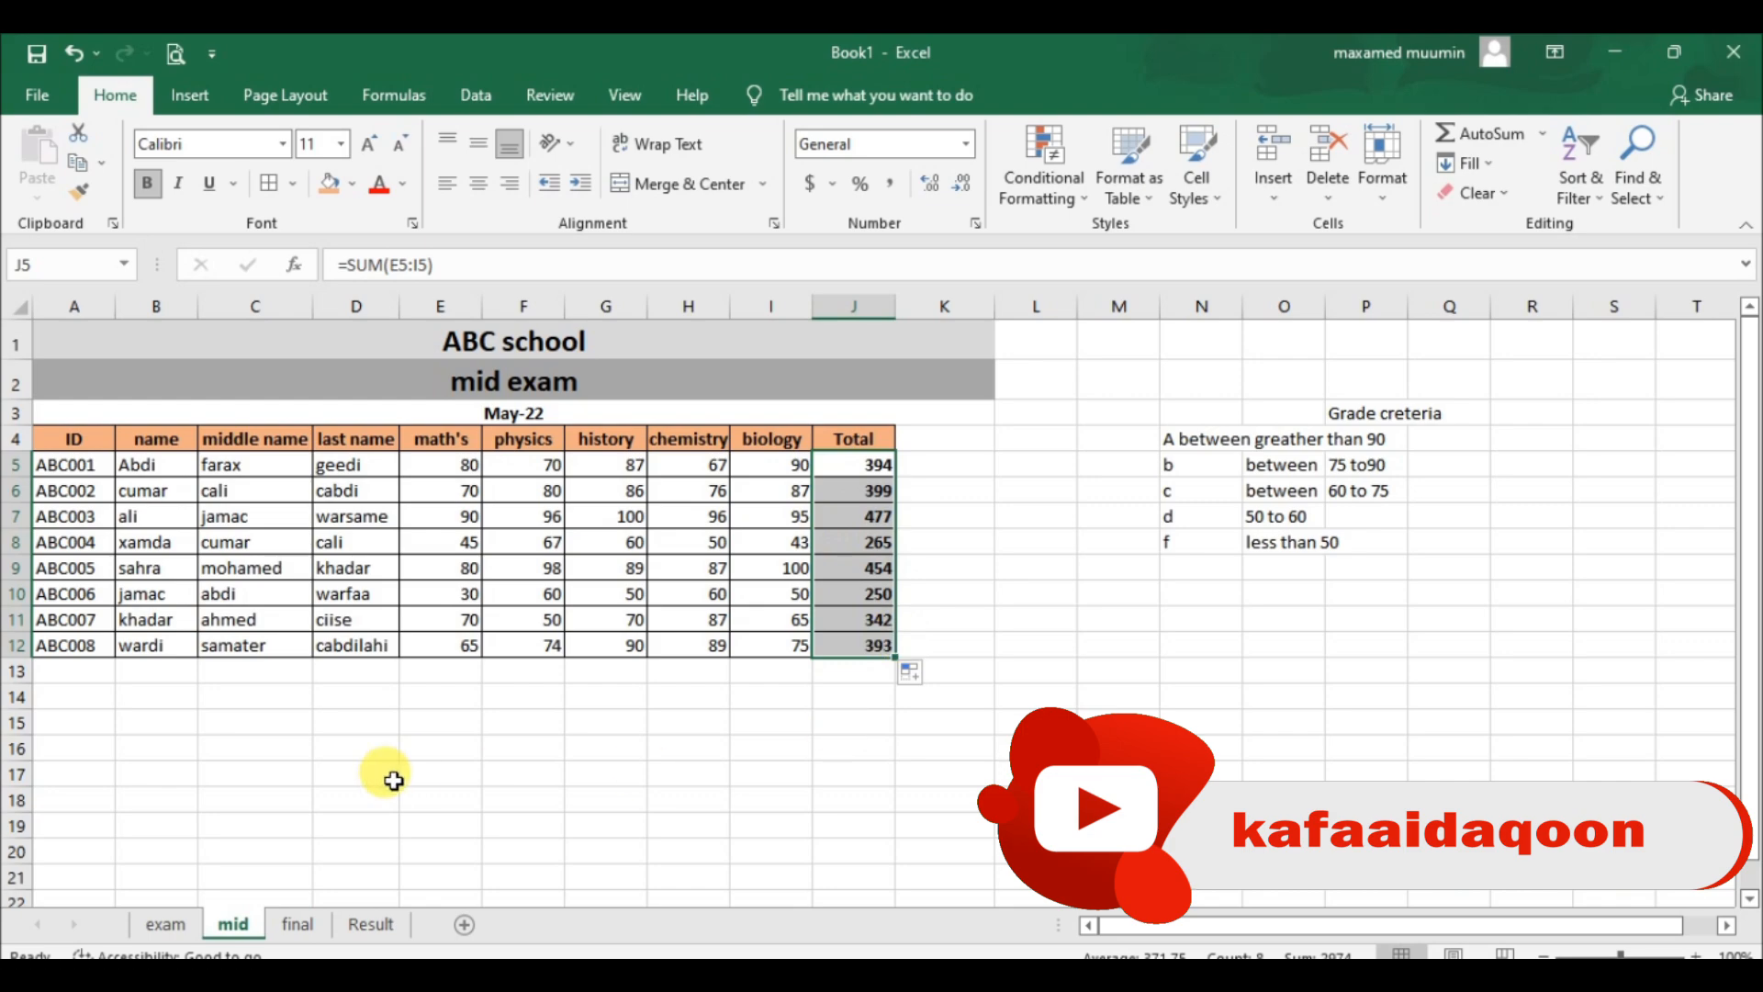
Step: In the final sheet, sum E5:I5 in the Total cell J5 and copy the formula down to J12
left_click(299, 926)
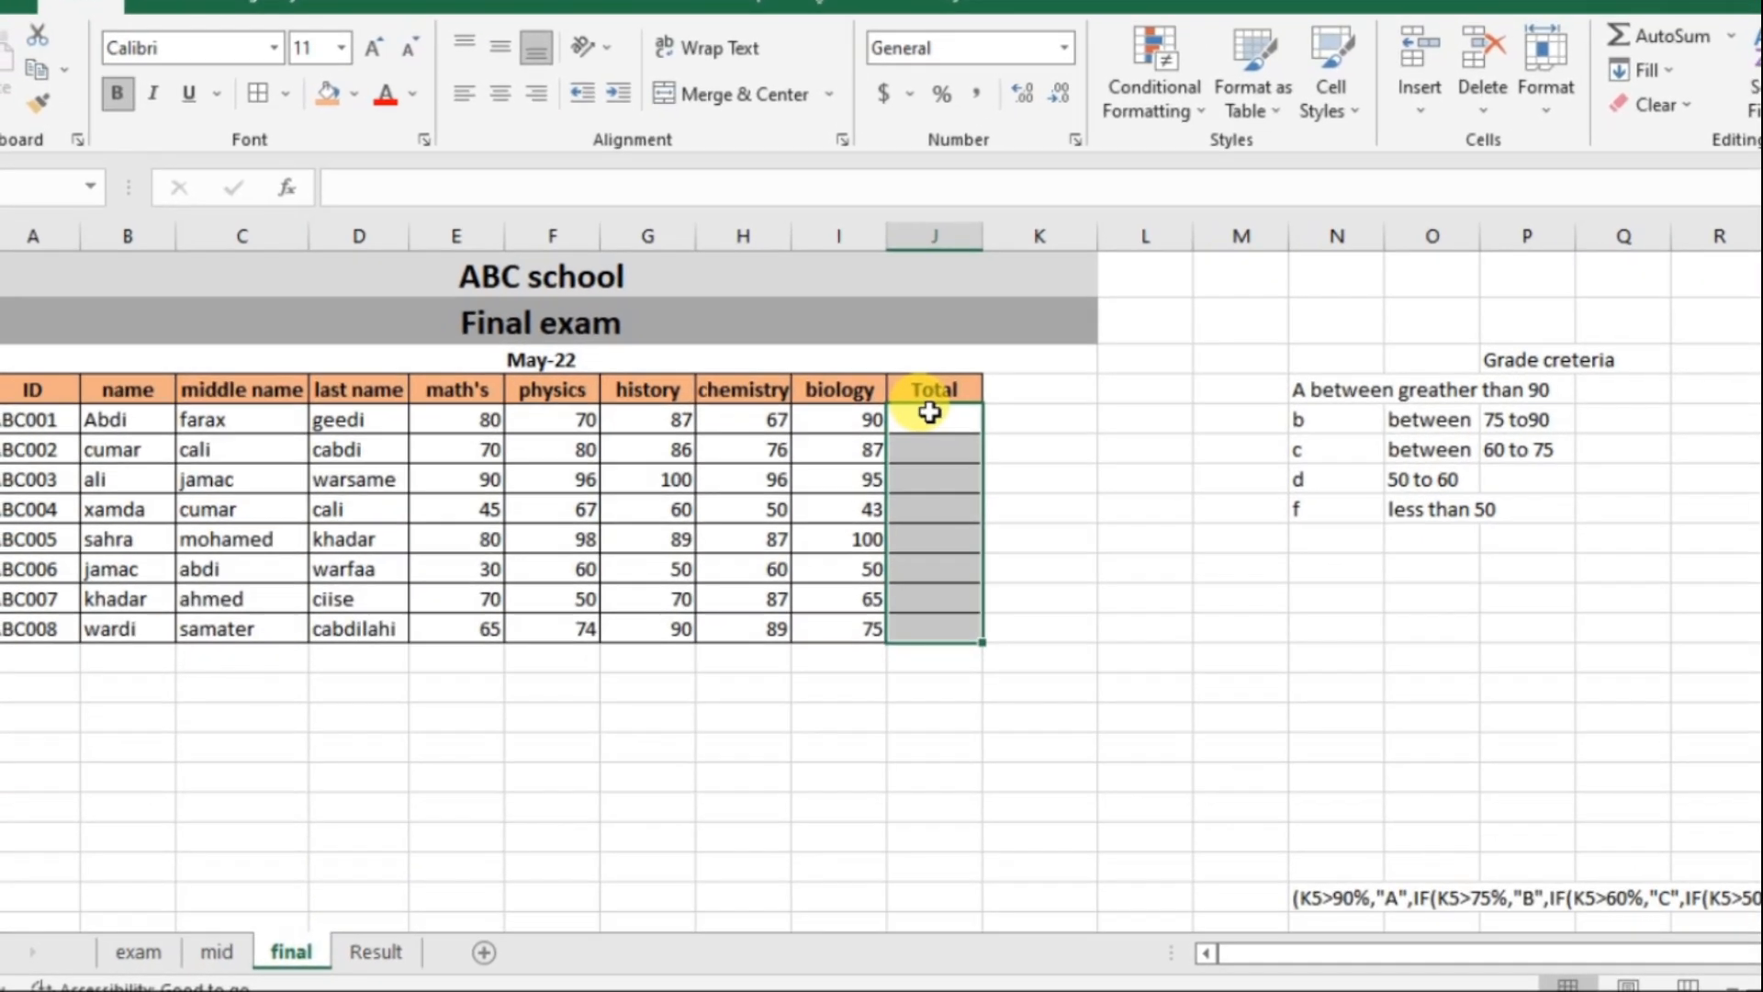
left_click(851, 471)
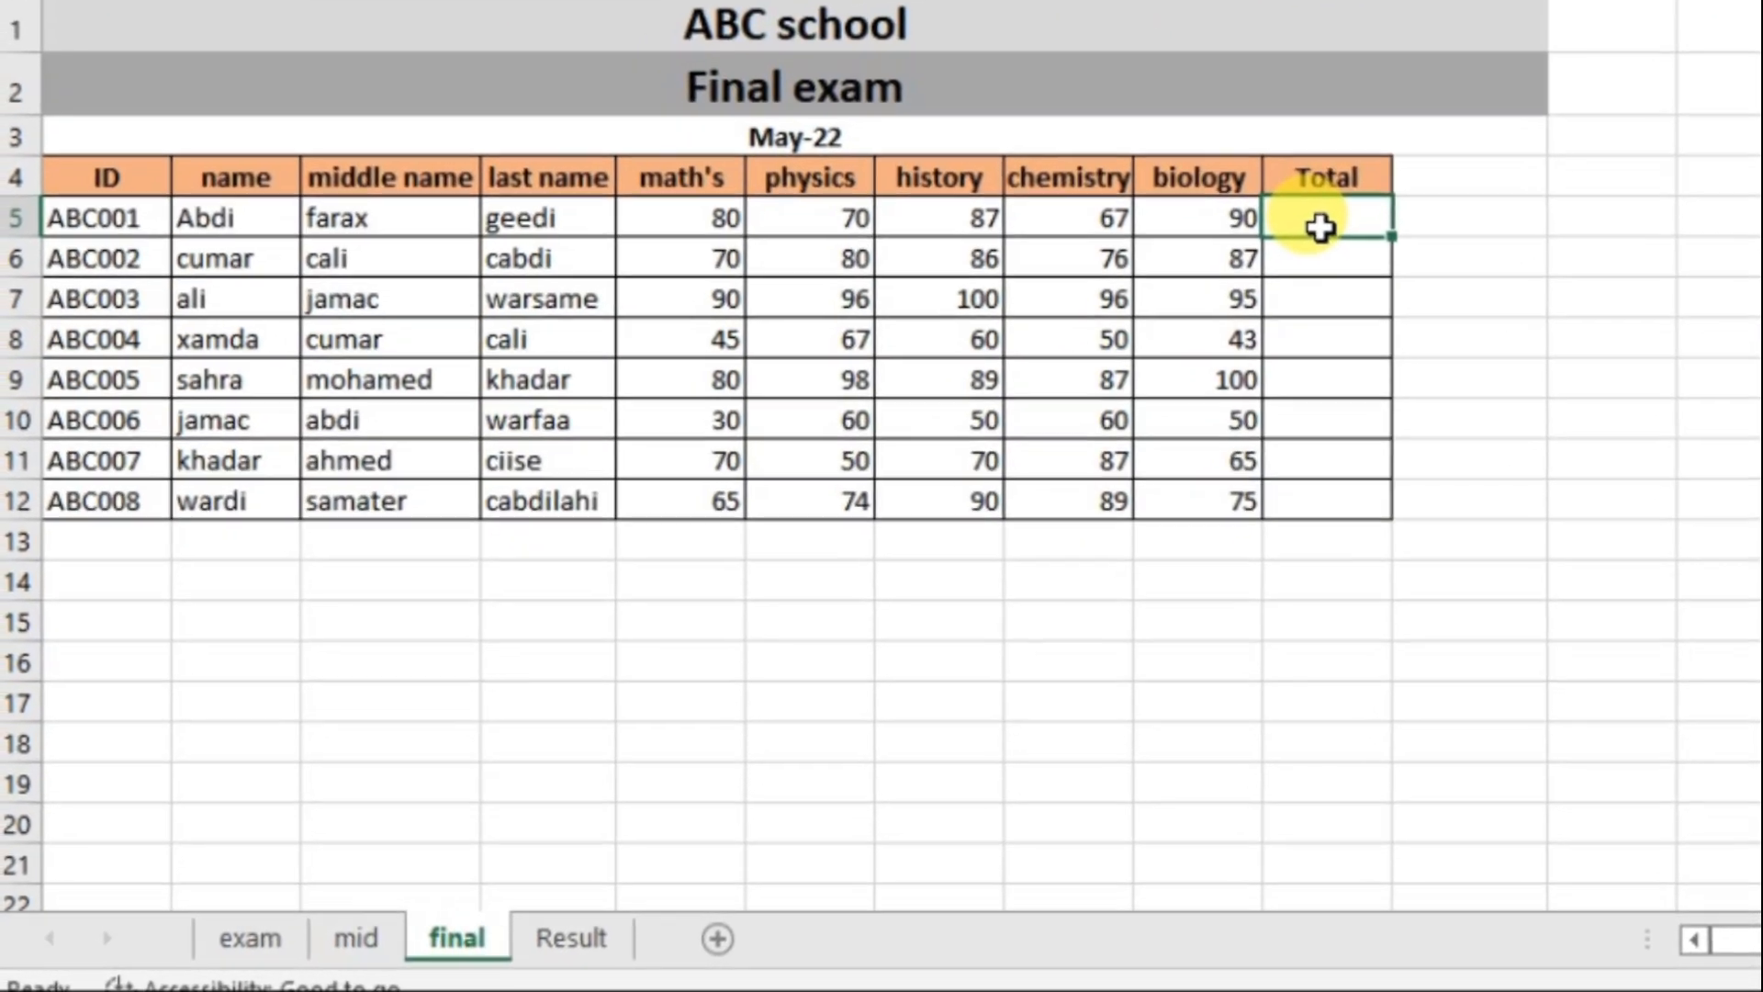
type("=")
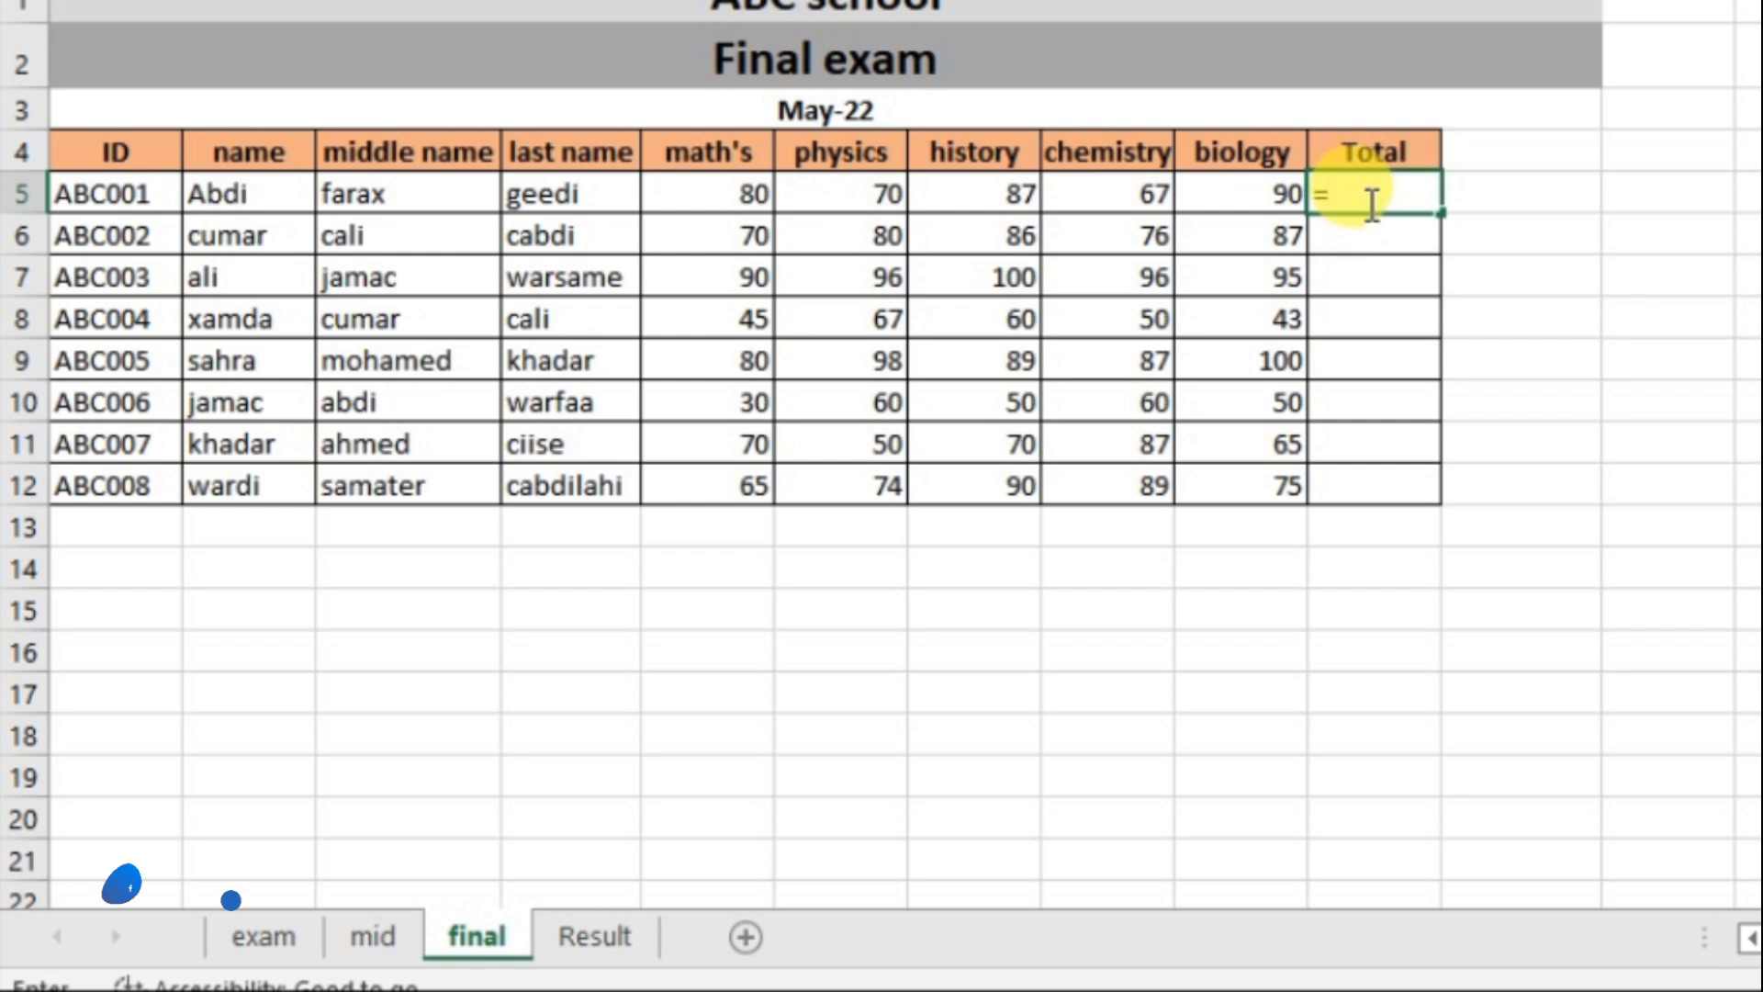
type("sum")
key("Tab")
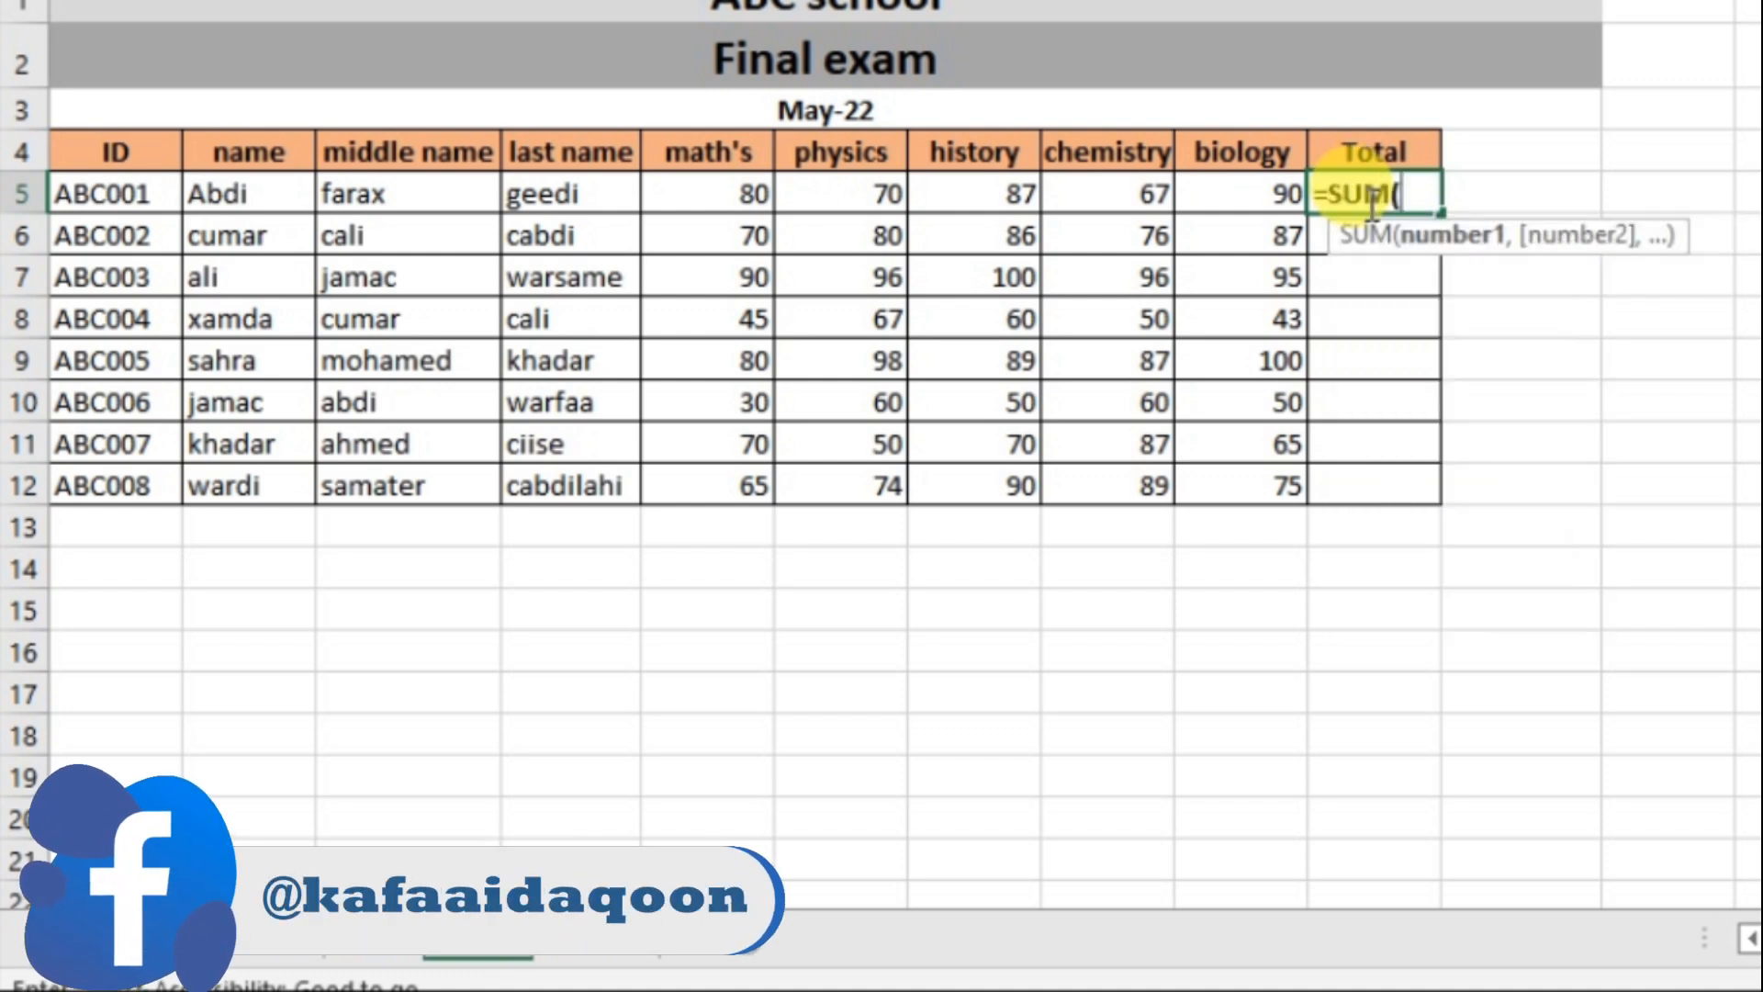
left_click_drag(712, 191, 881, 195)
left_click_drag(990, 165, 1232, 192)
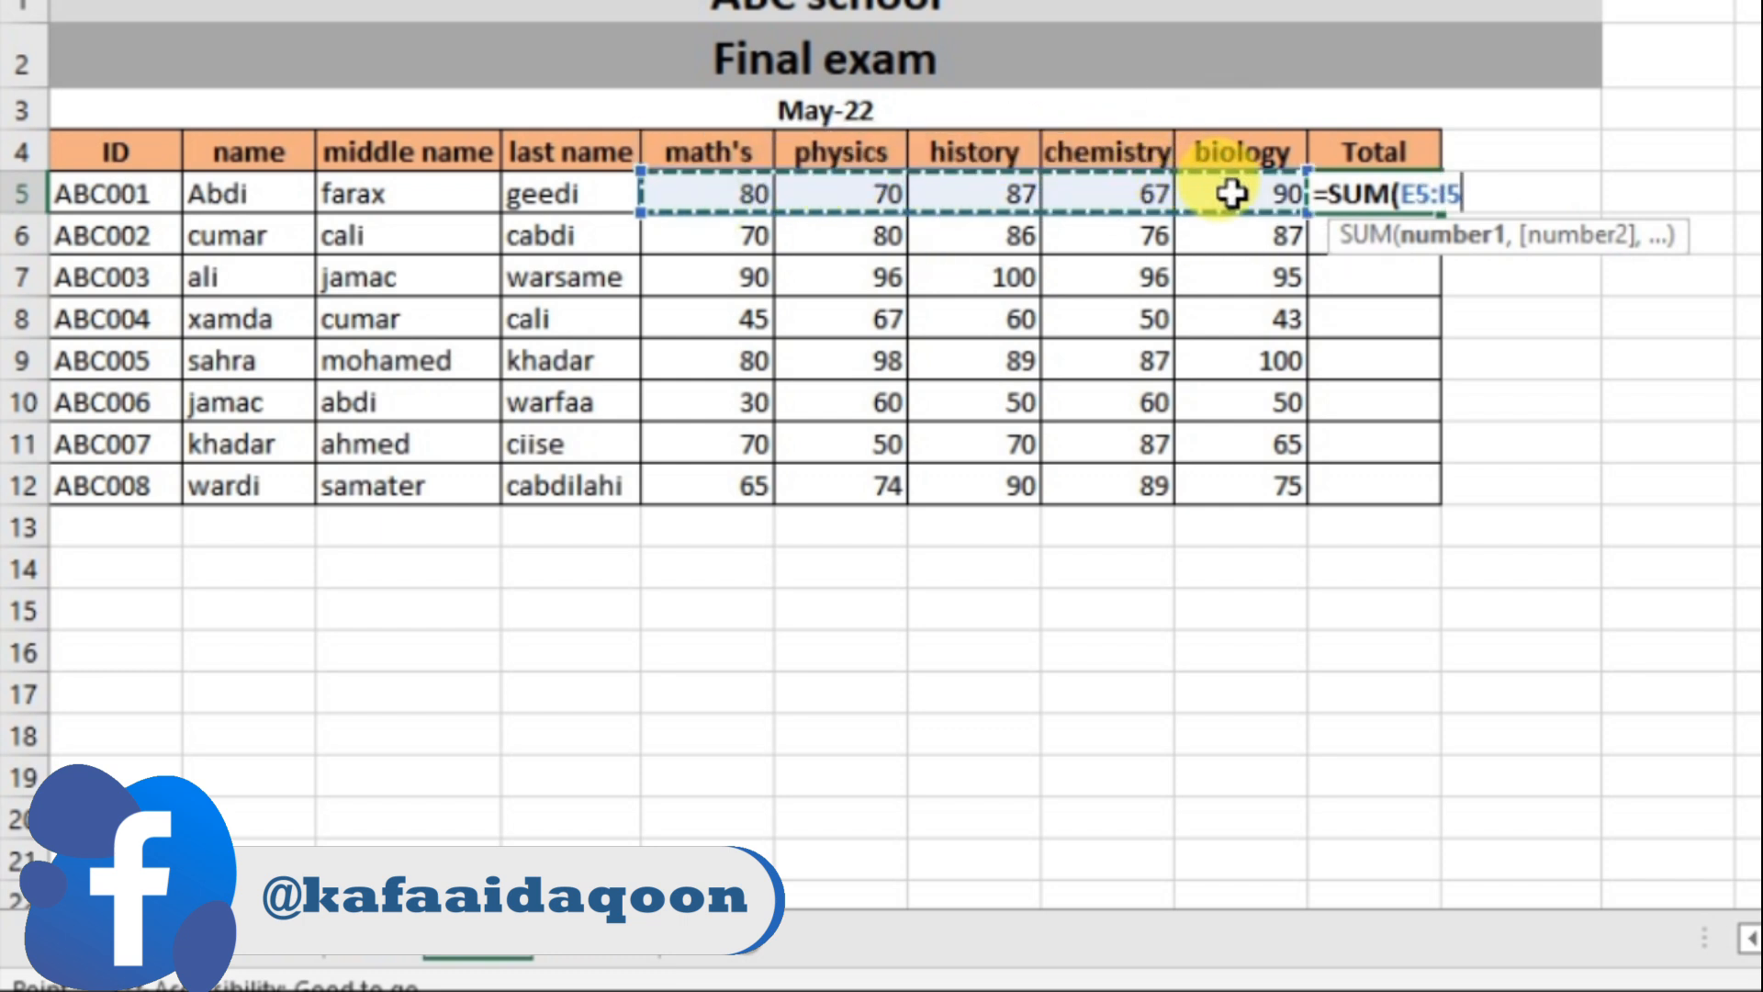
key("Return")
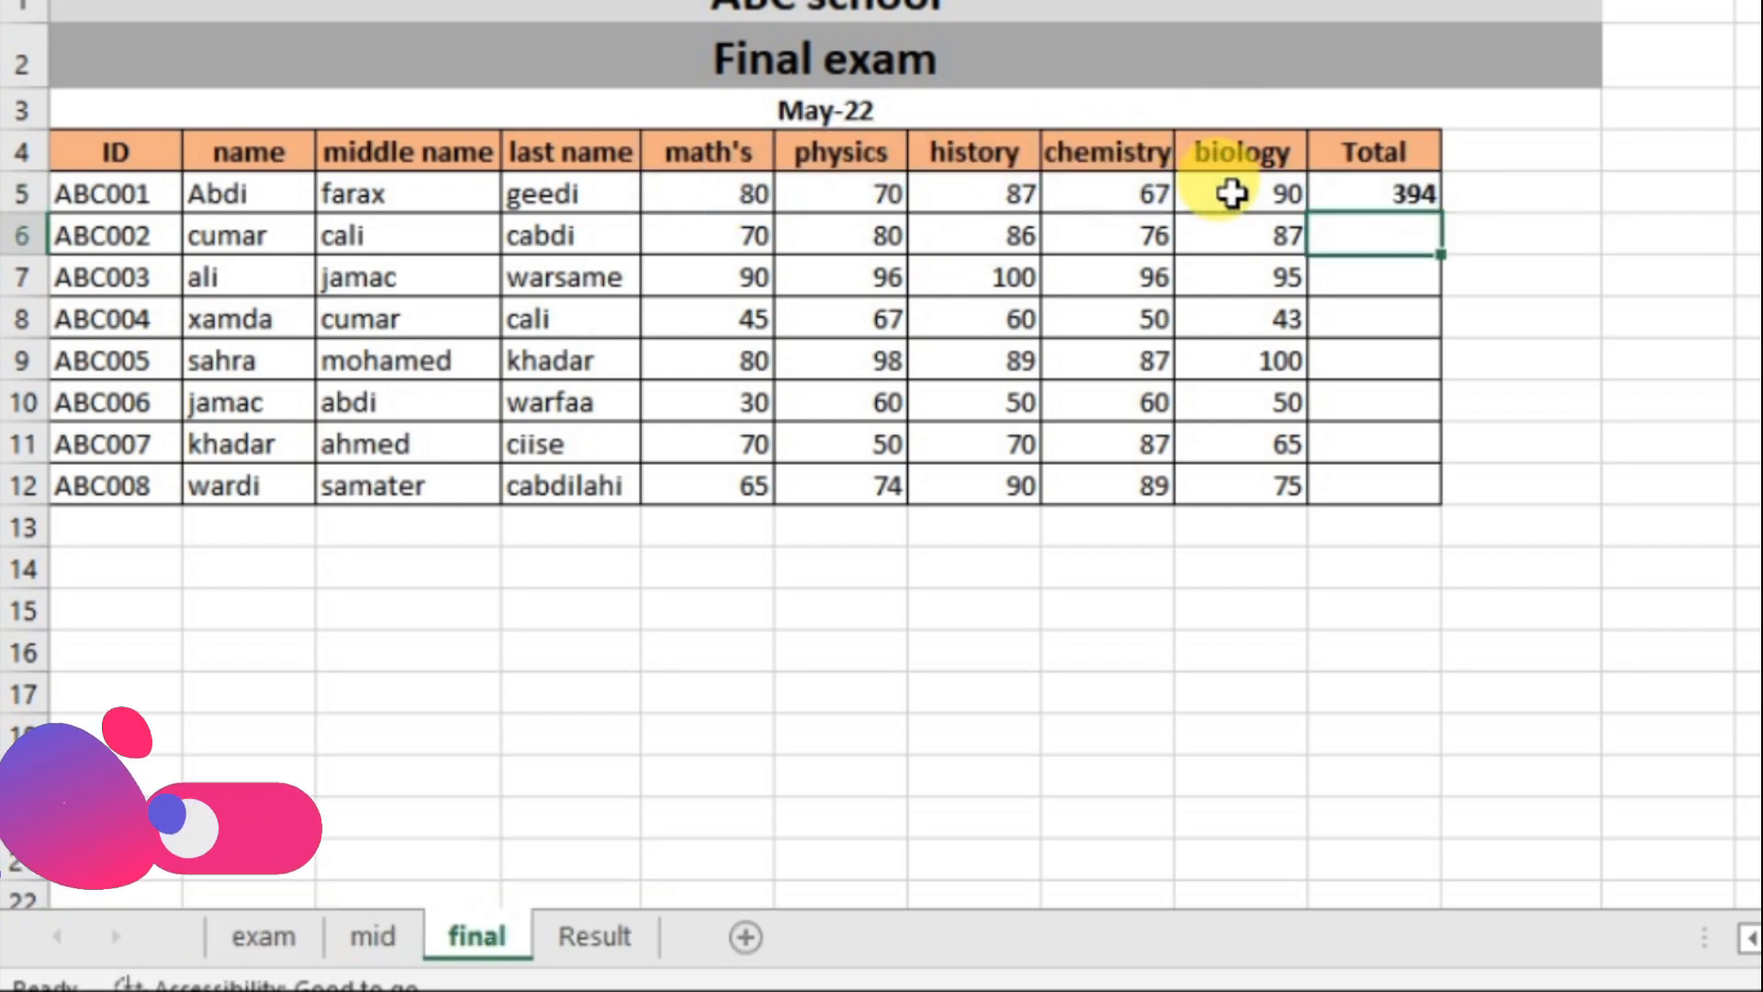
left_click(1388, 192)
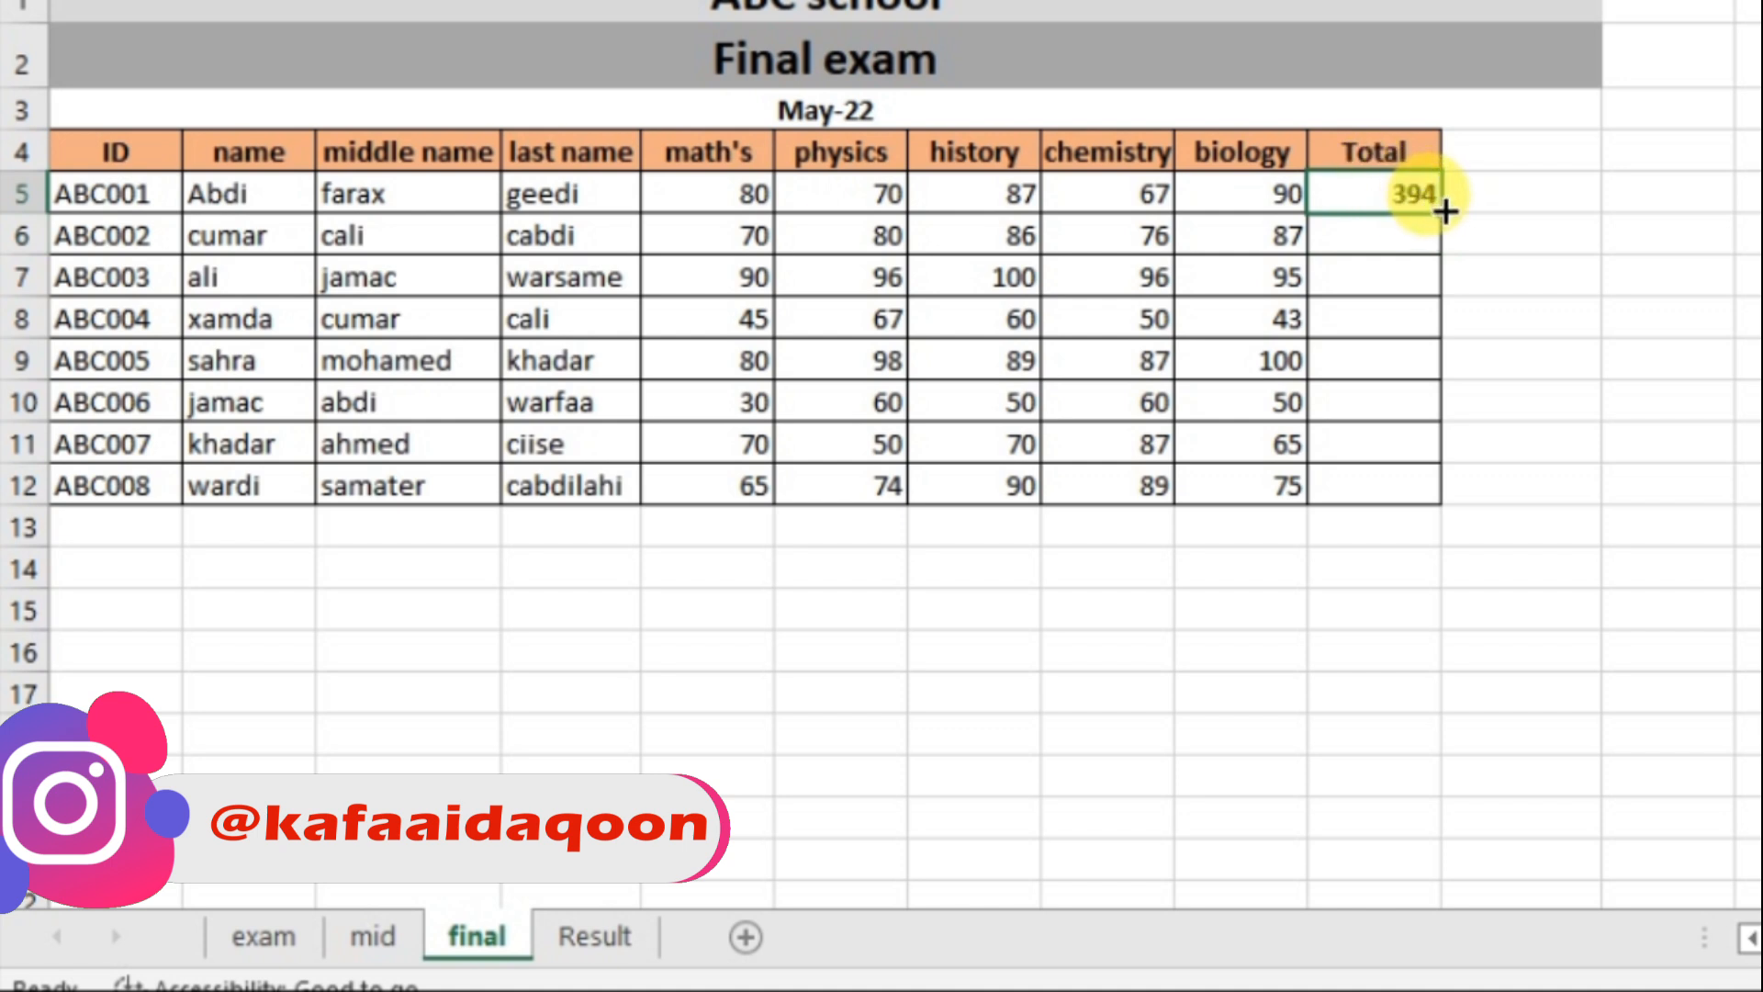
left_click_drag(1444, 215, 1414, 493)
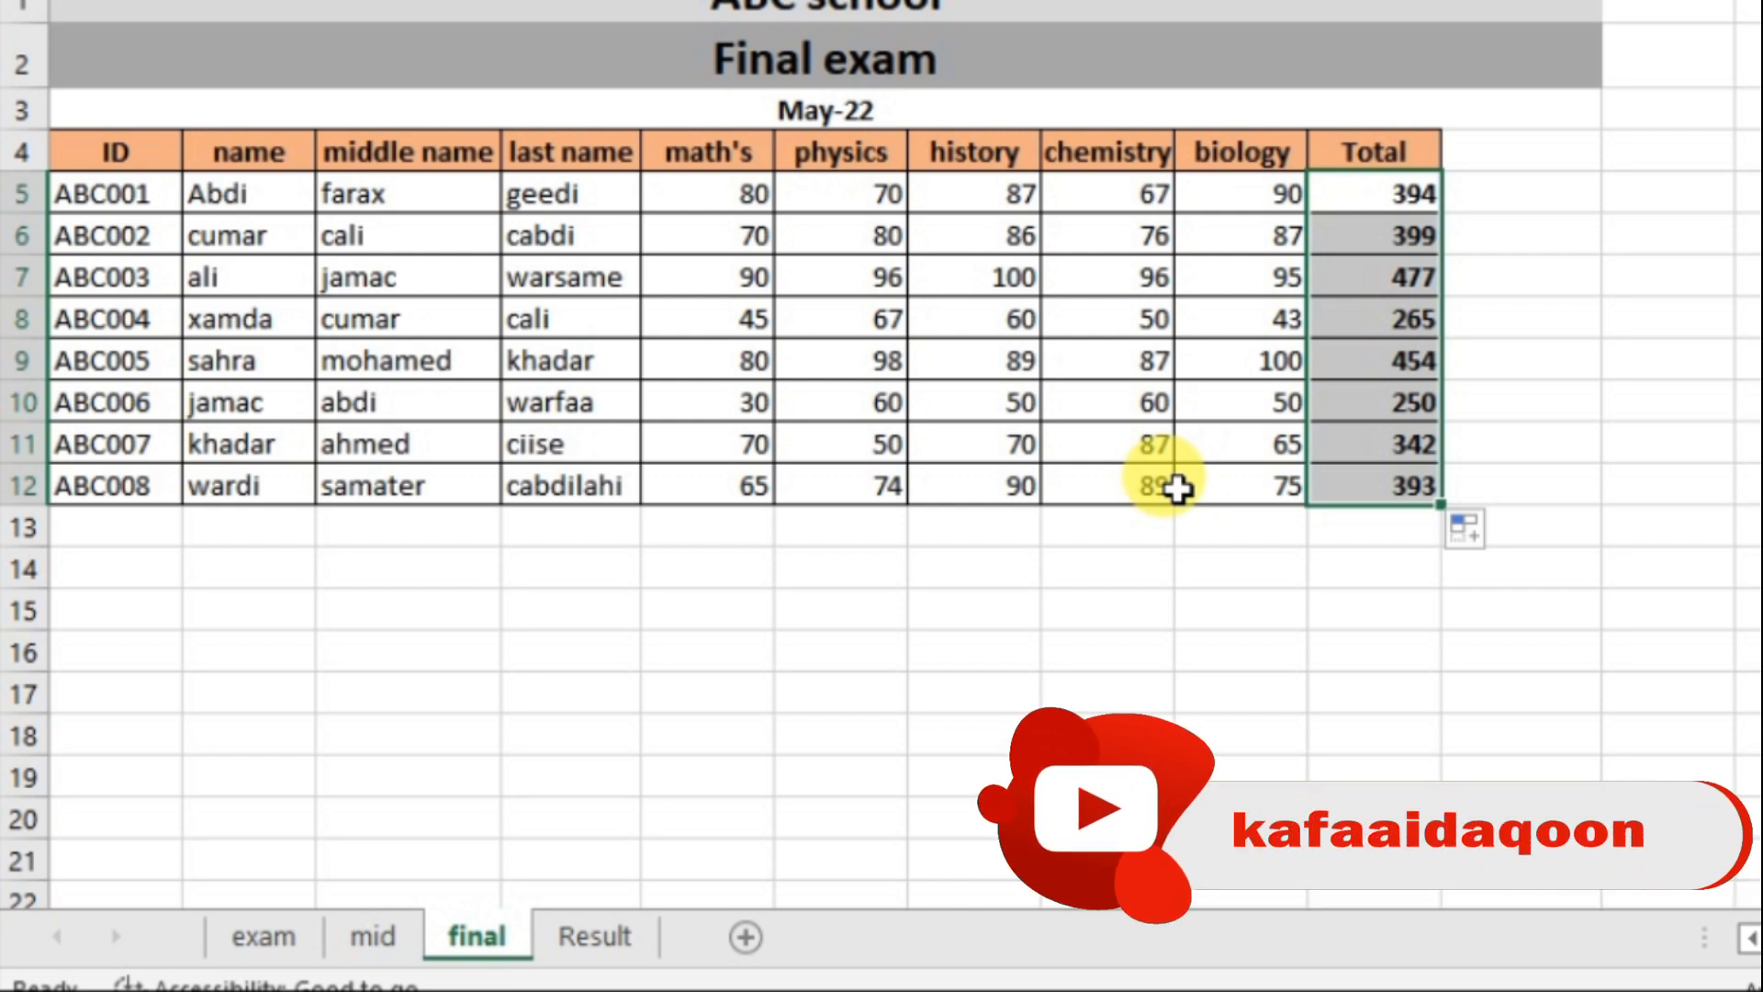
Step: In the Result sheet, link the first student's mide cell E6 to the total in J5 of the mid sheet
left_click(596, 937)
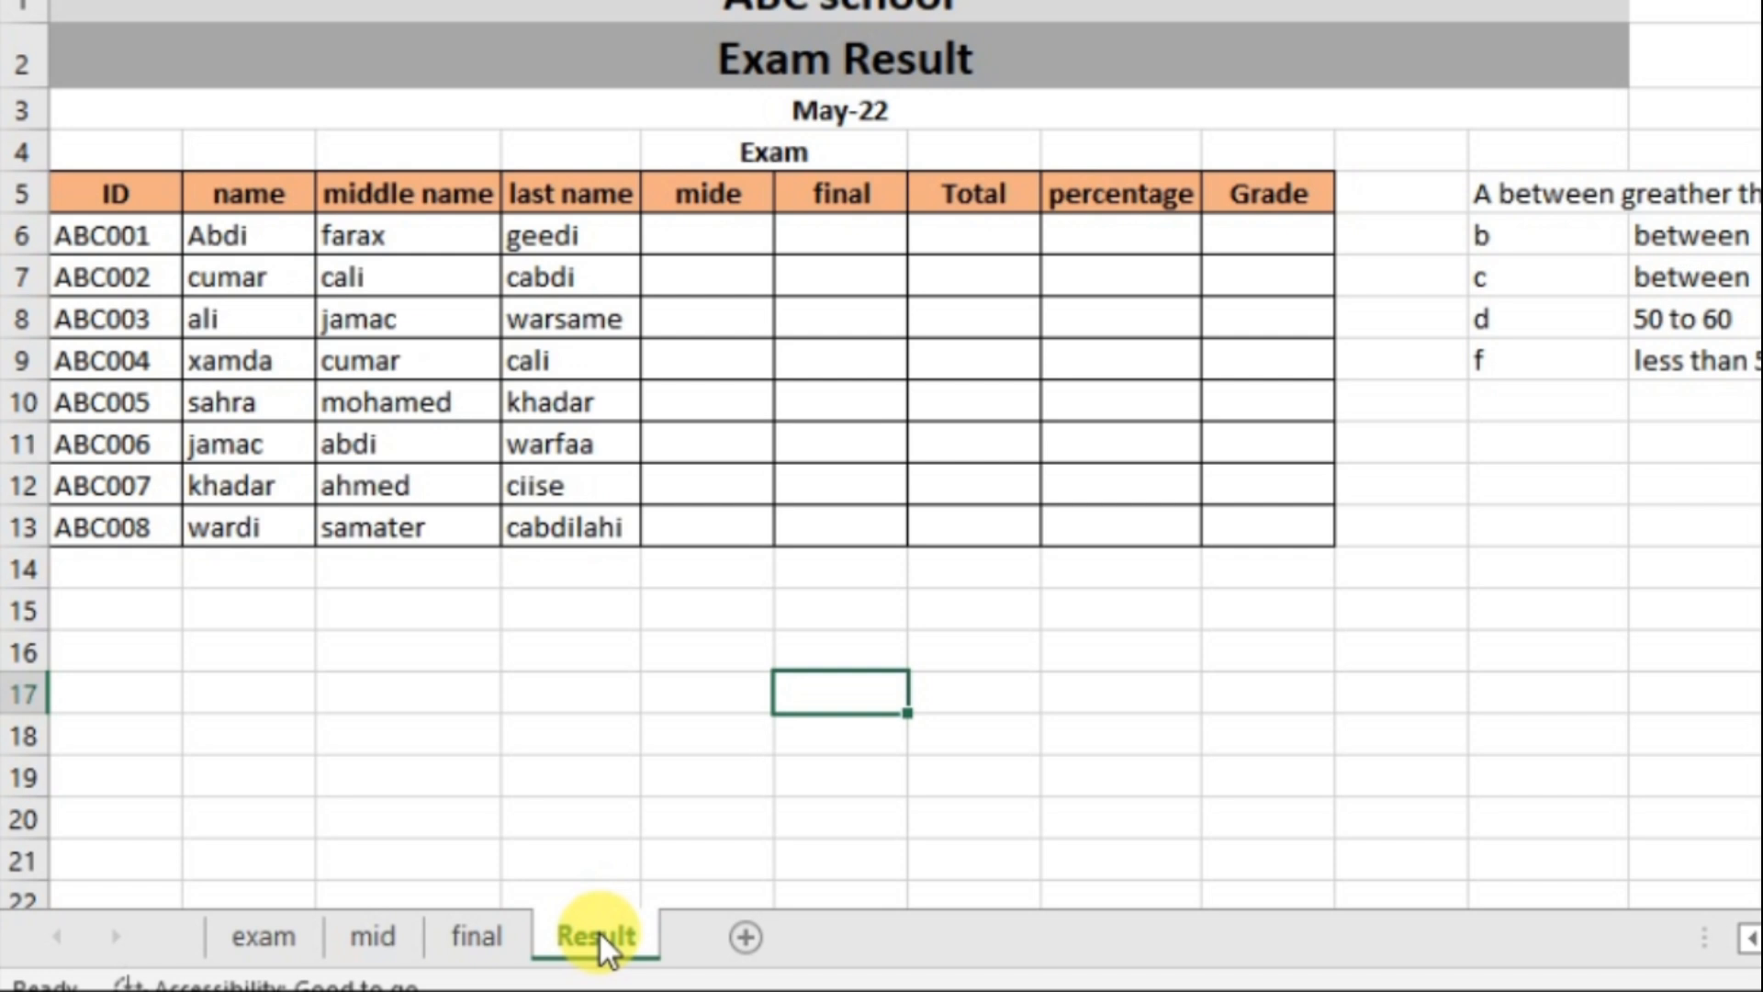
left_click(721, 236)
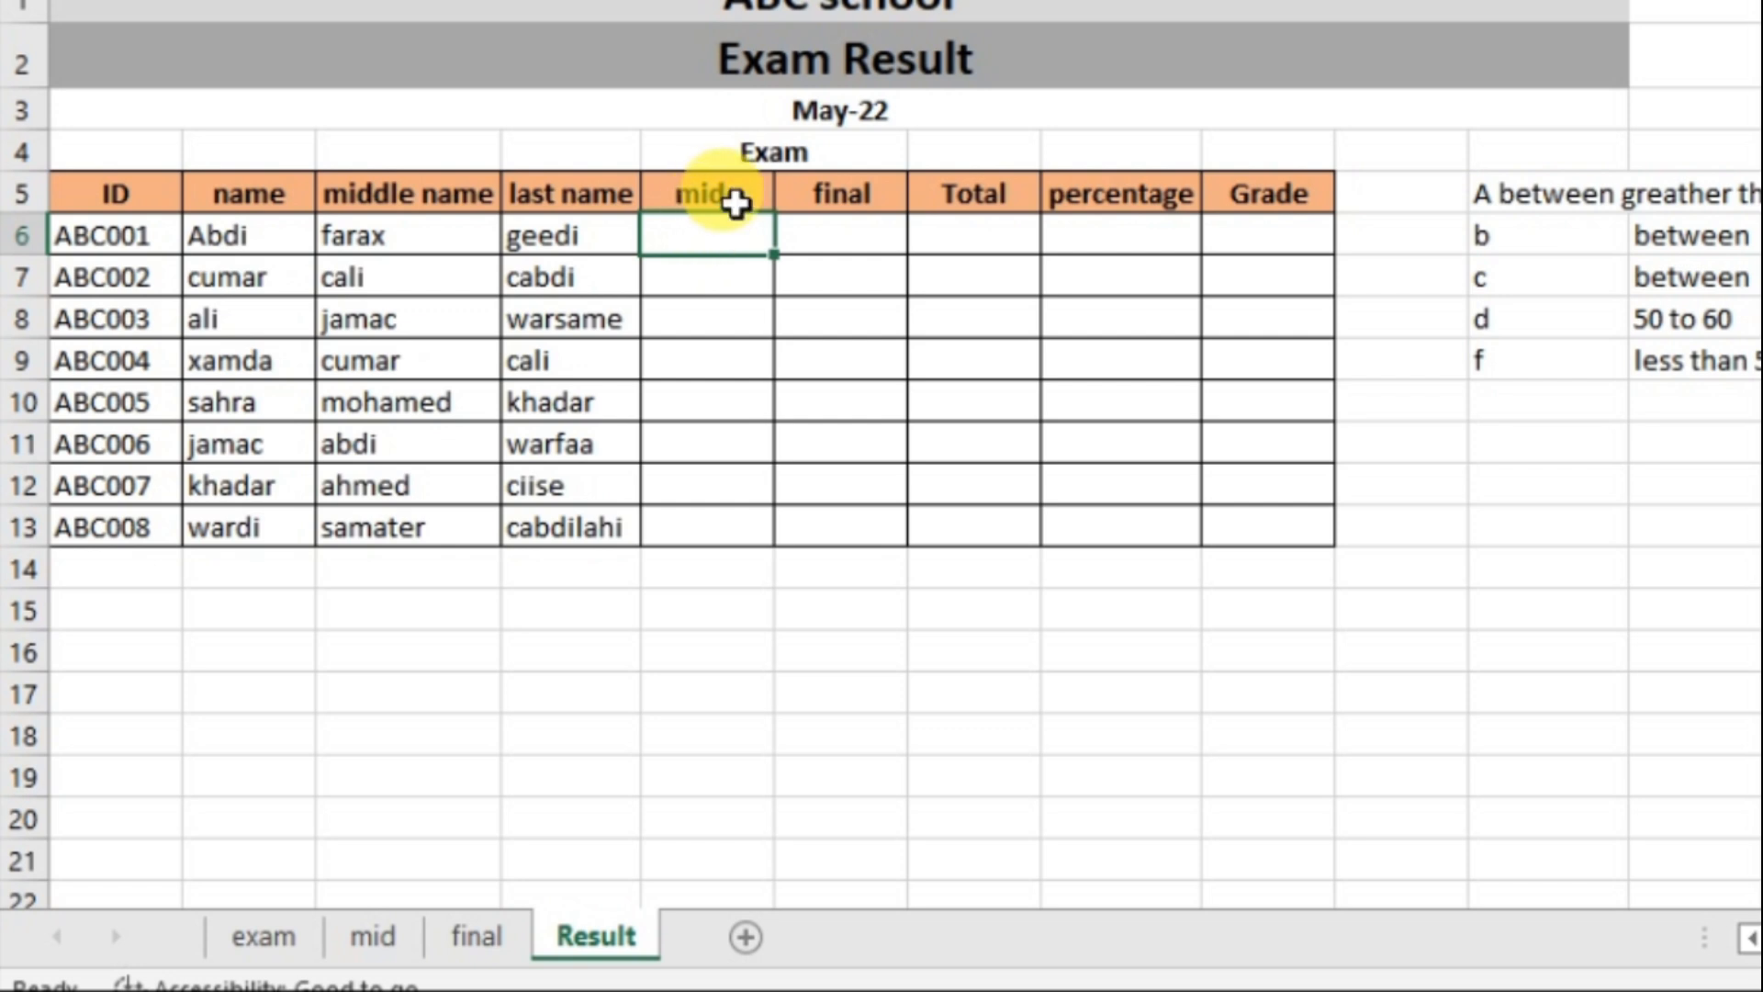
left_click(827, 210)
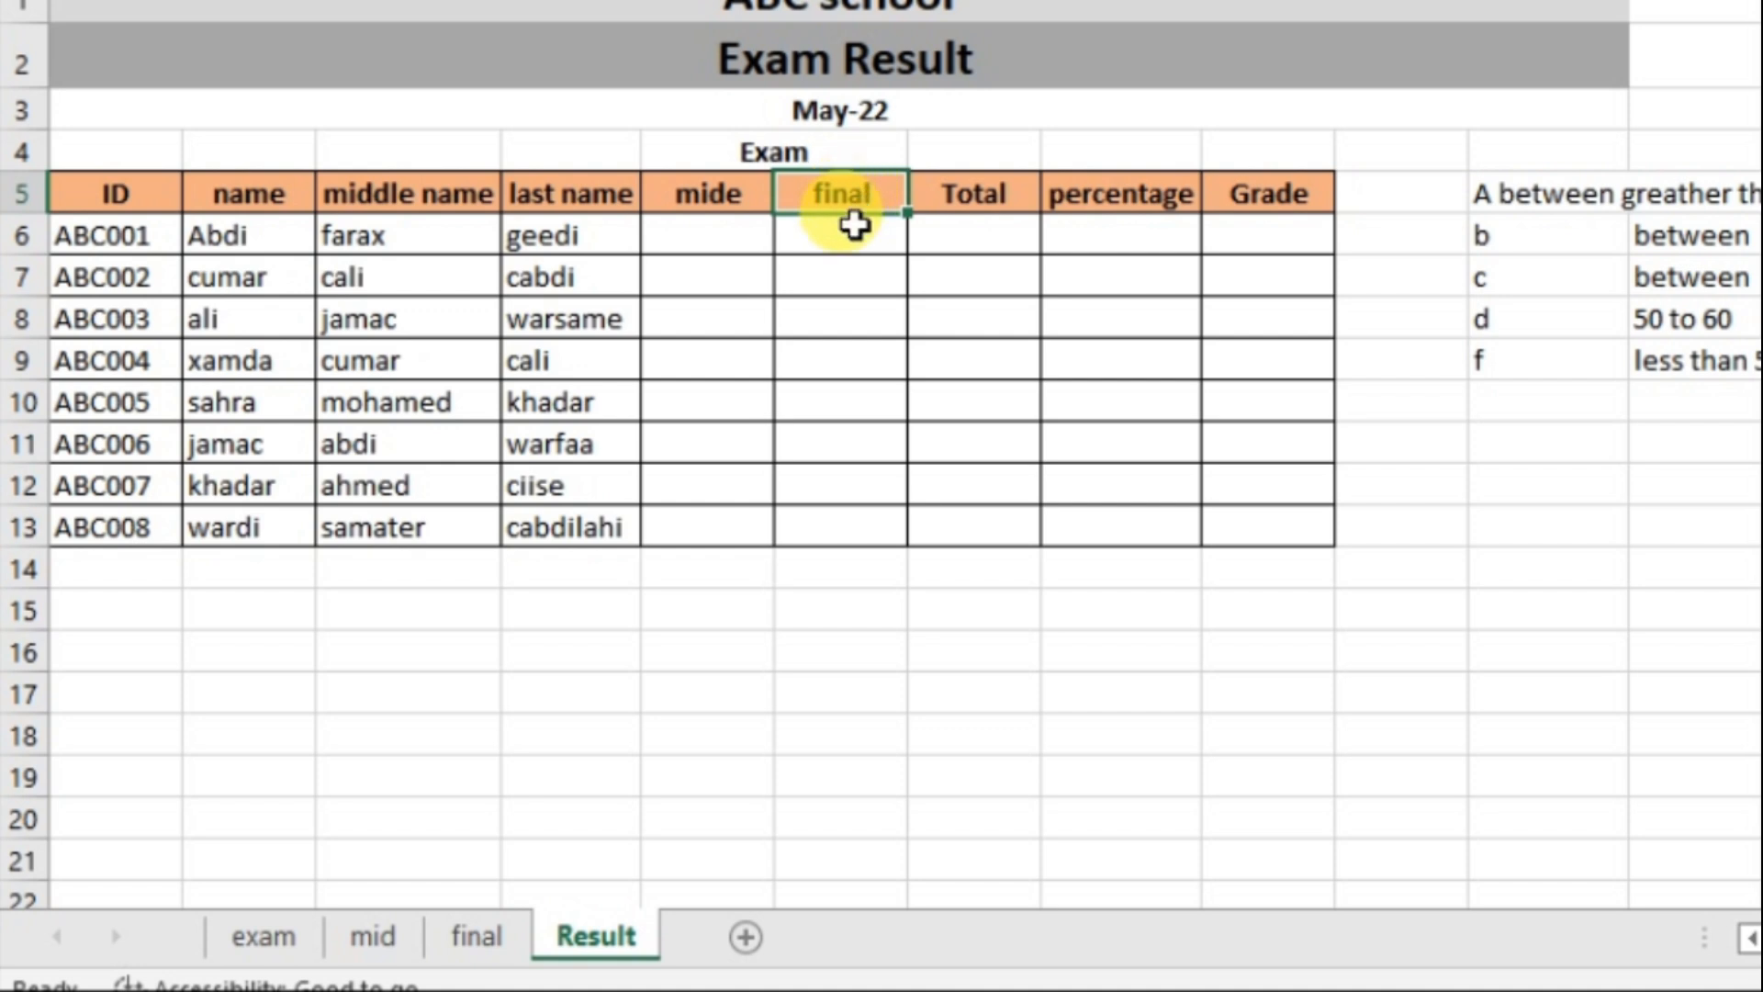
left_click(845, 236)
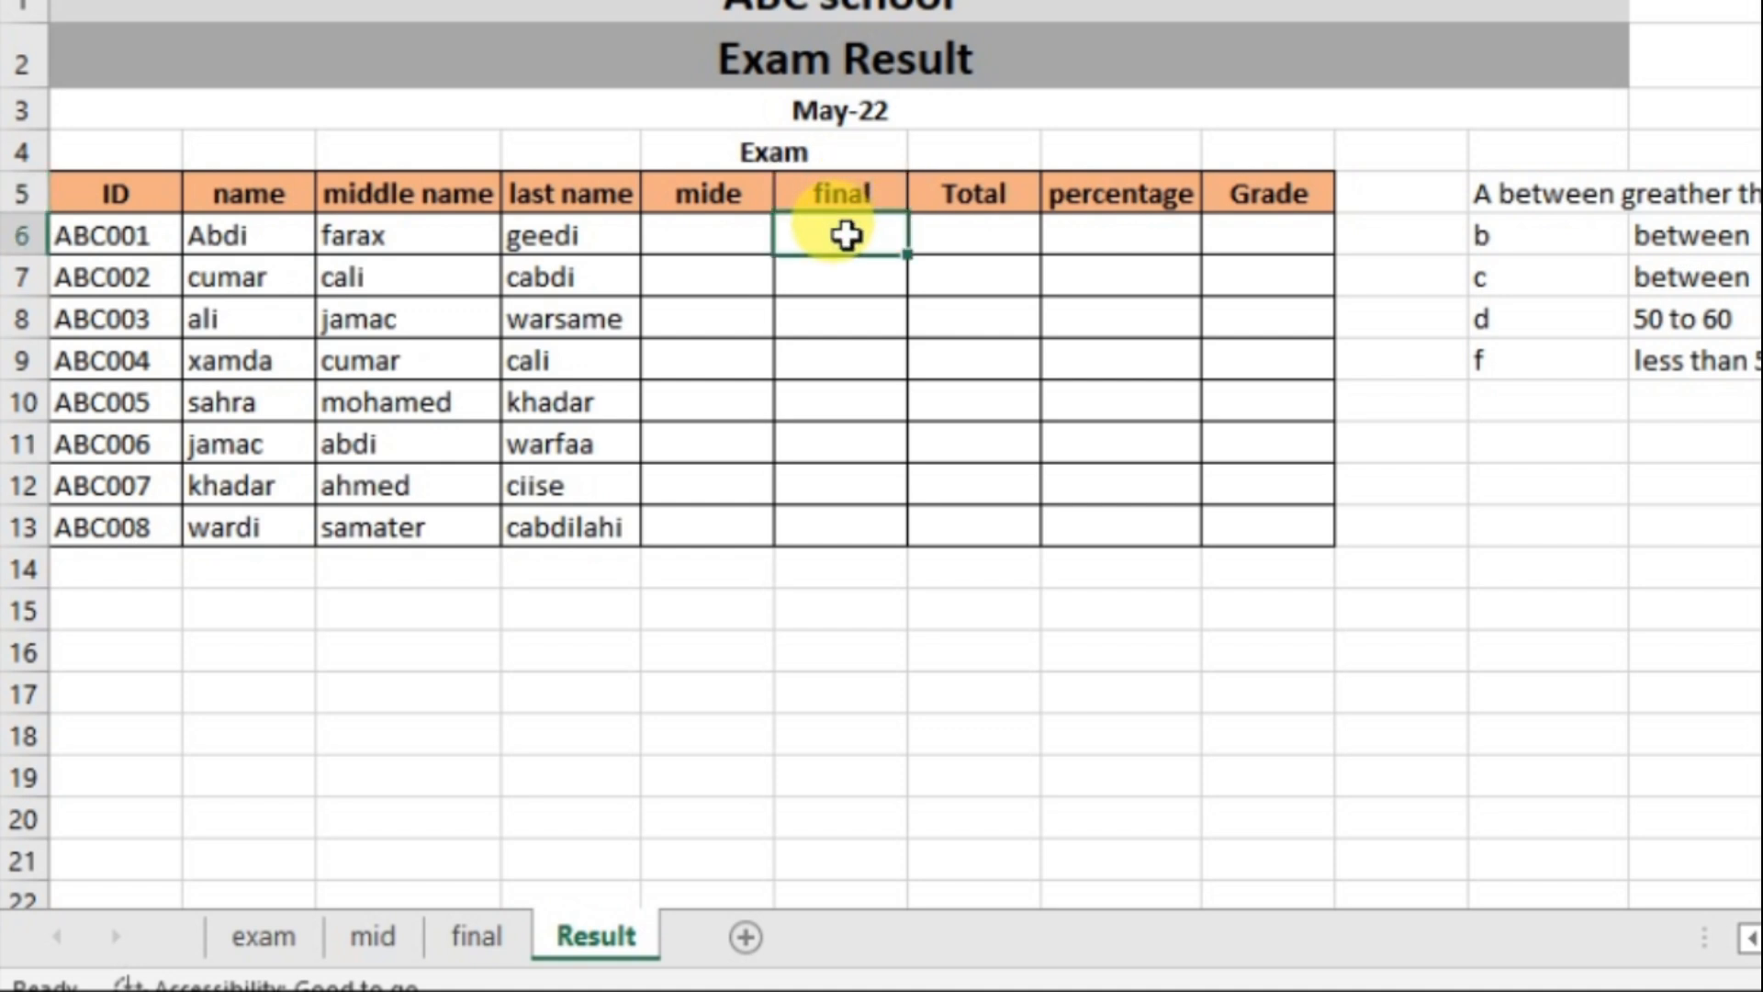
left_click(711, 241)
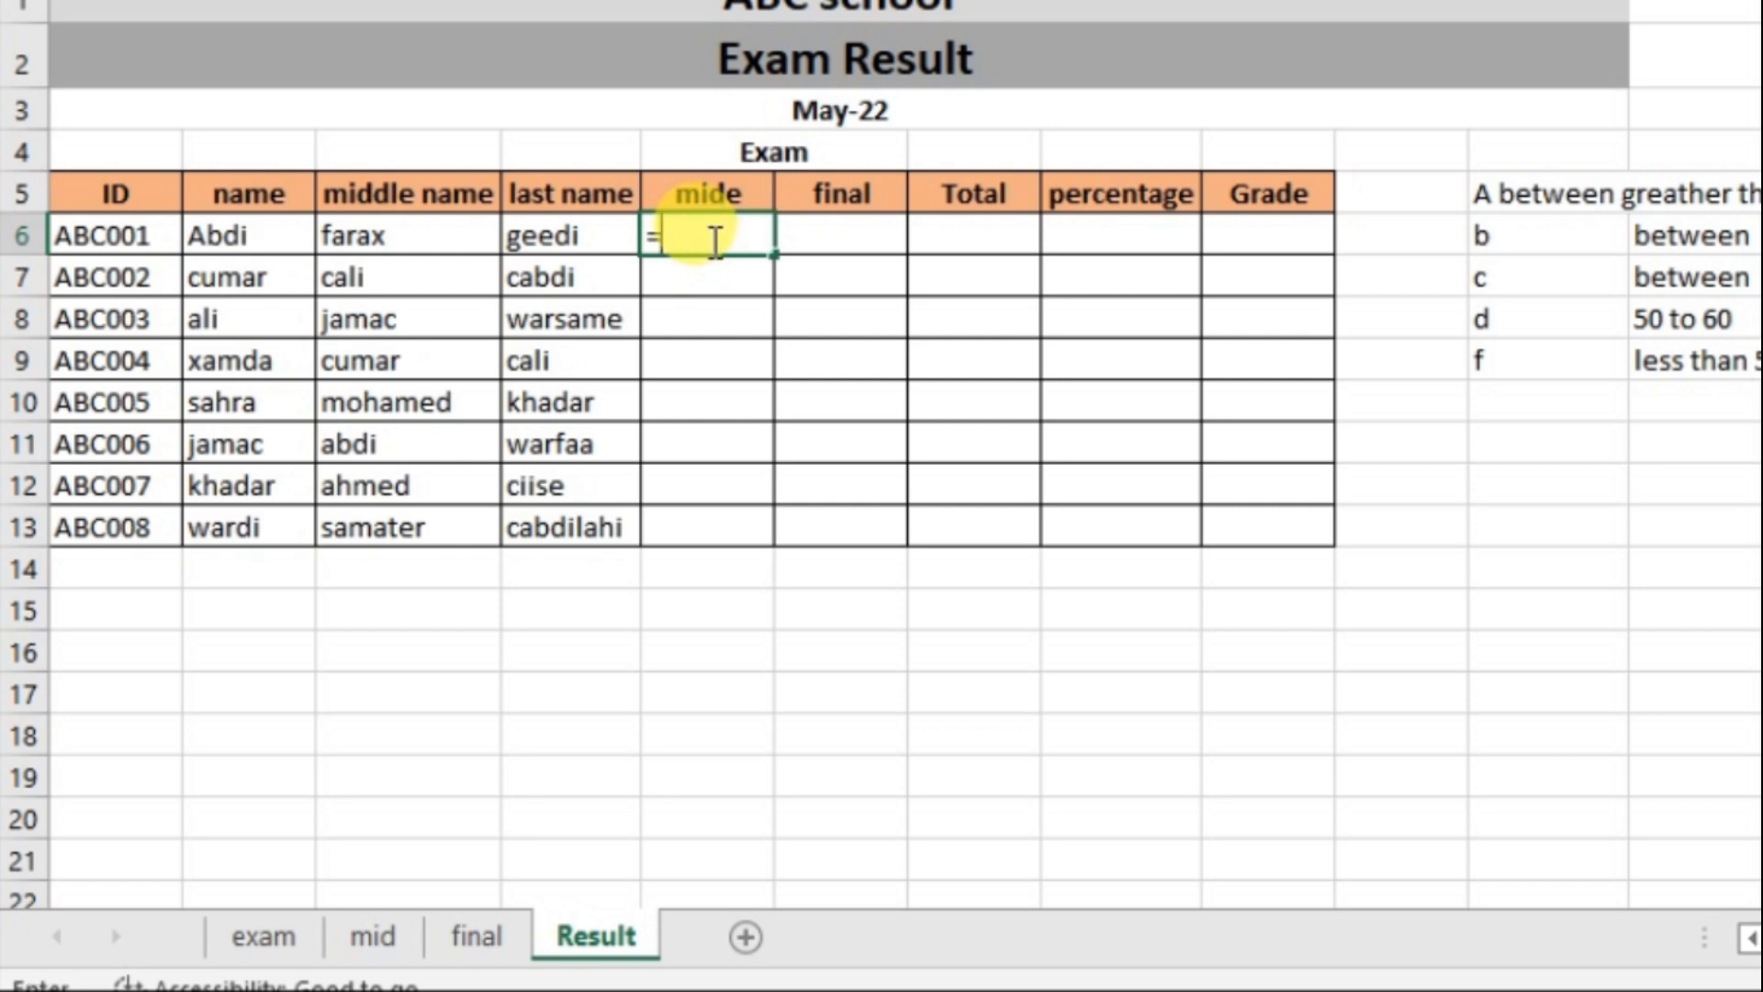
left_click(367, 927)
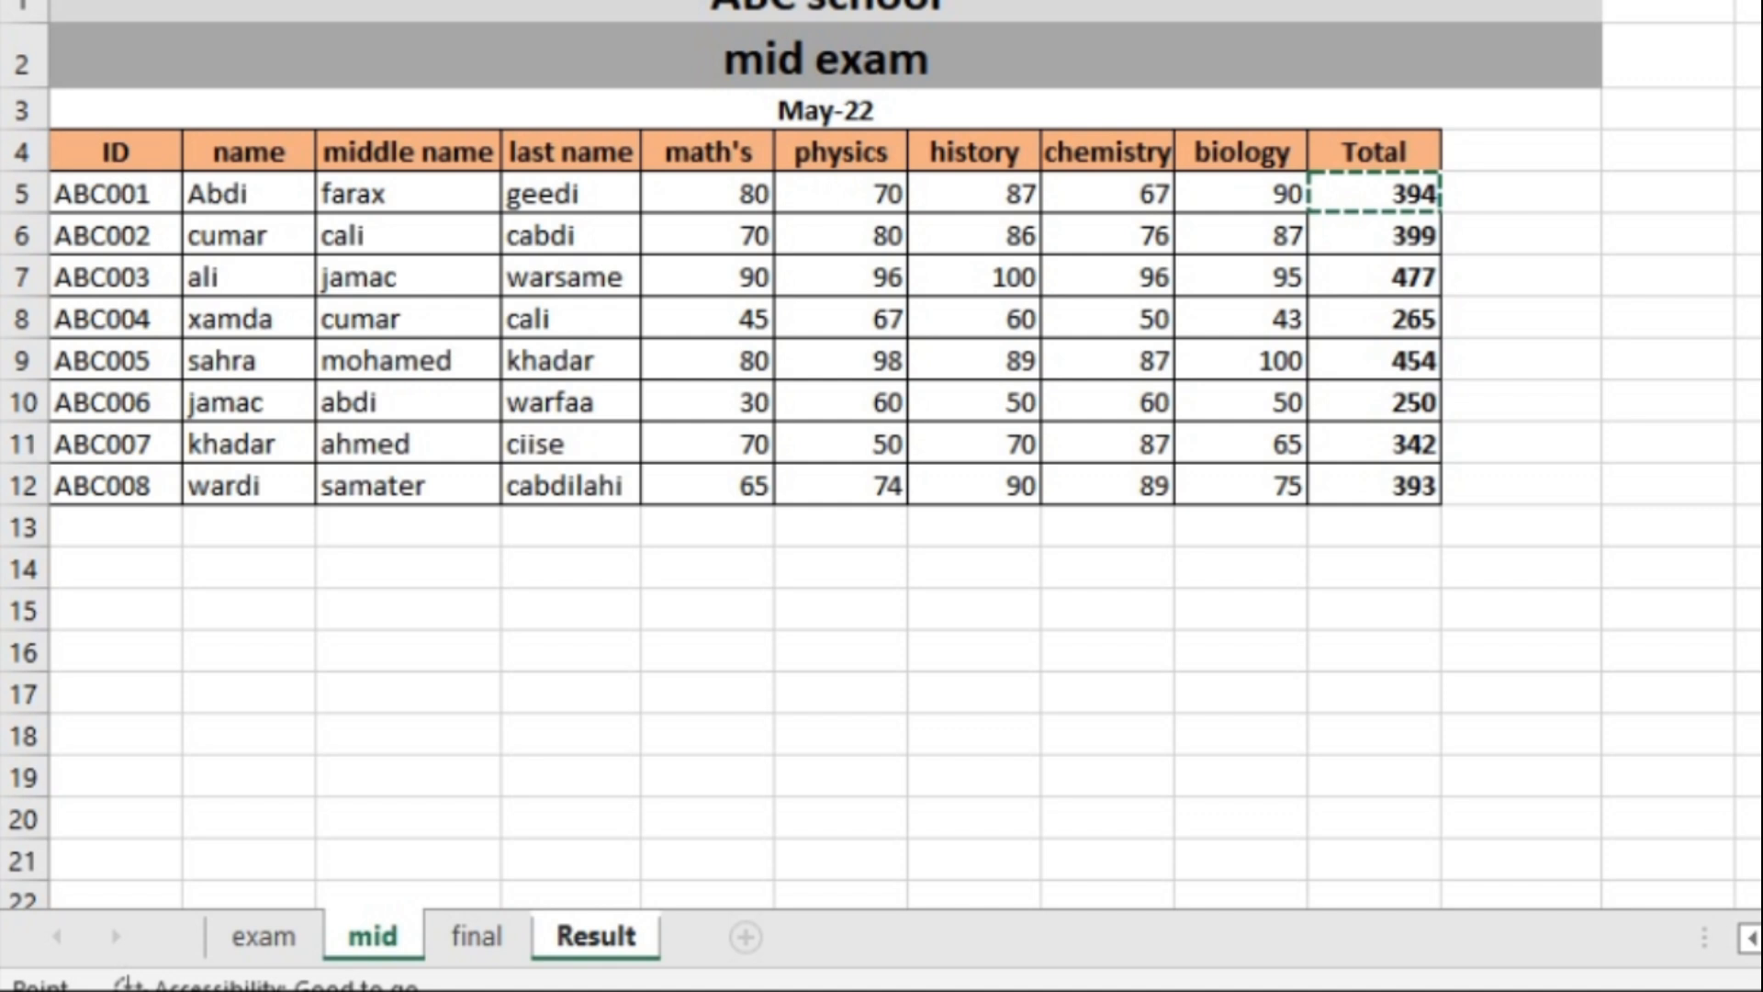
key("Return")
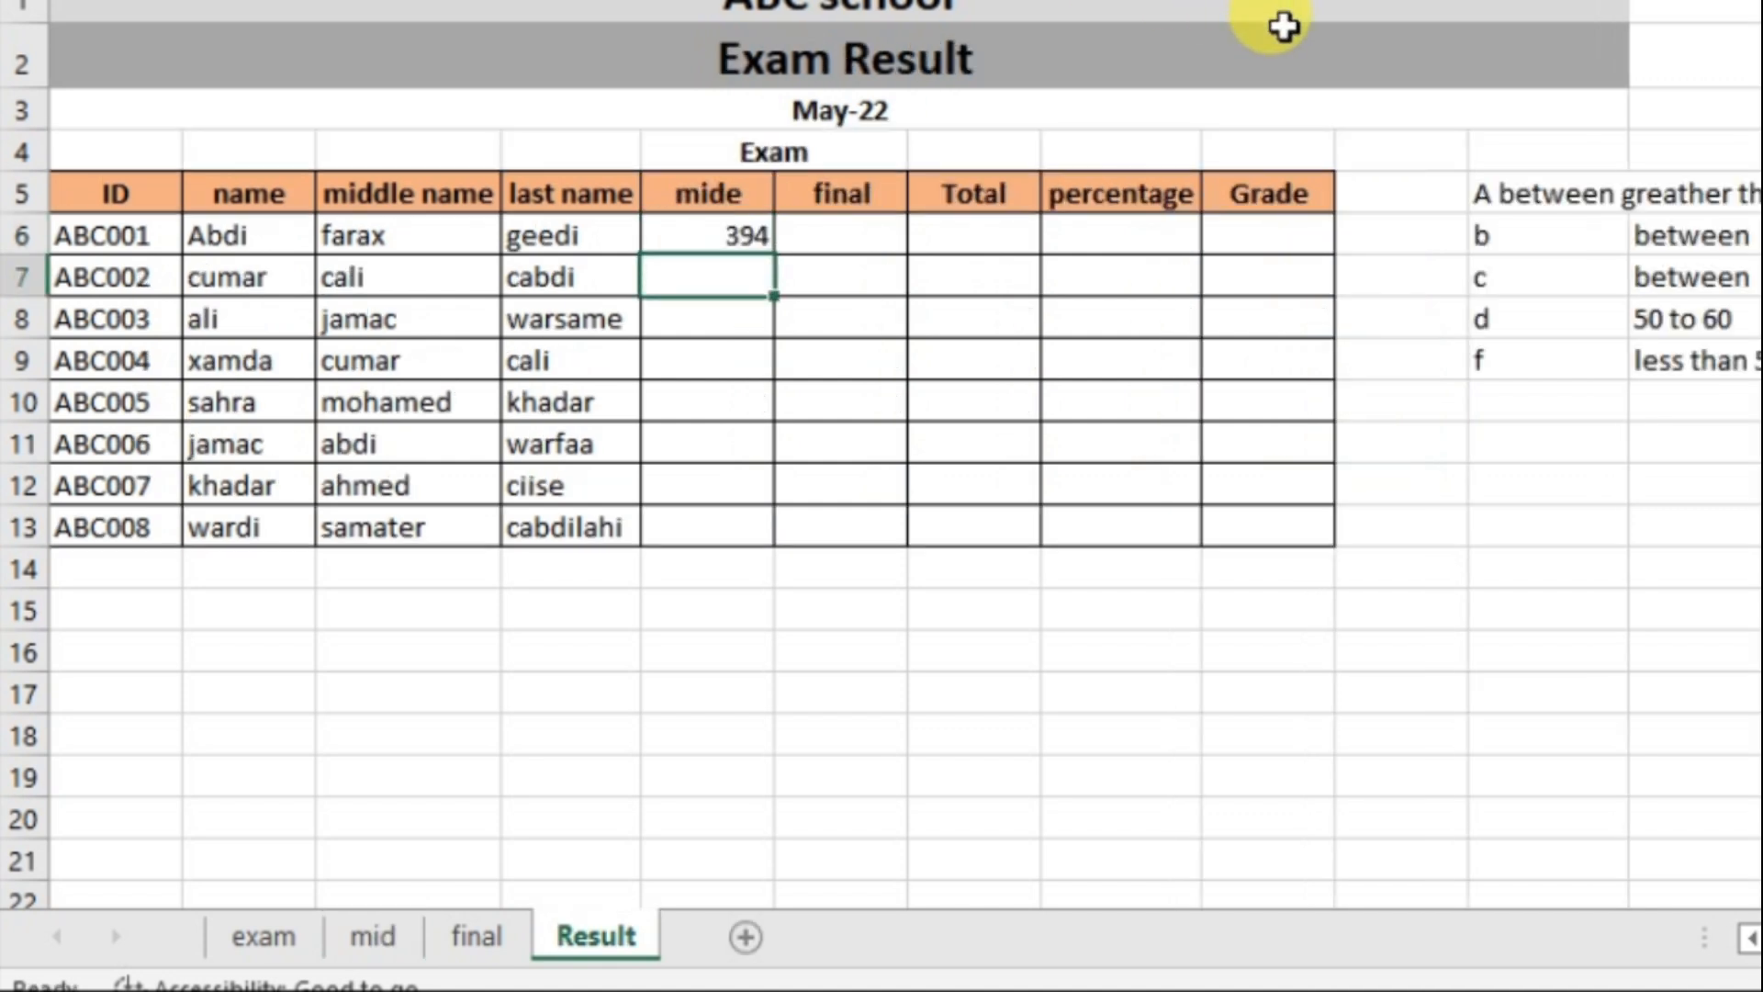
Step: Fill the mide link from E6 down to E13 and compare the values with the mid sheet's totals
left_click(713, 236)
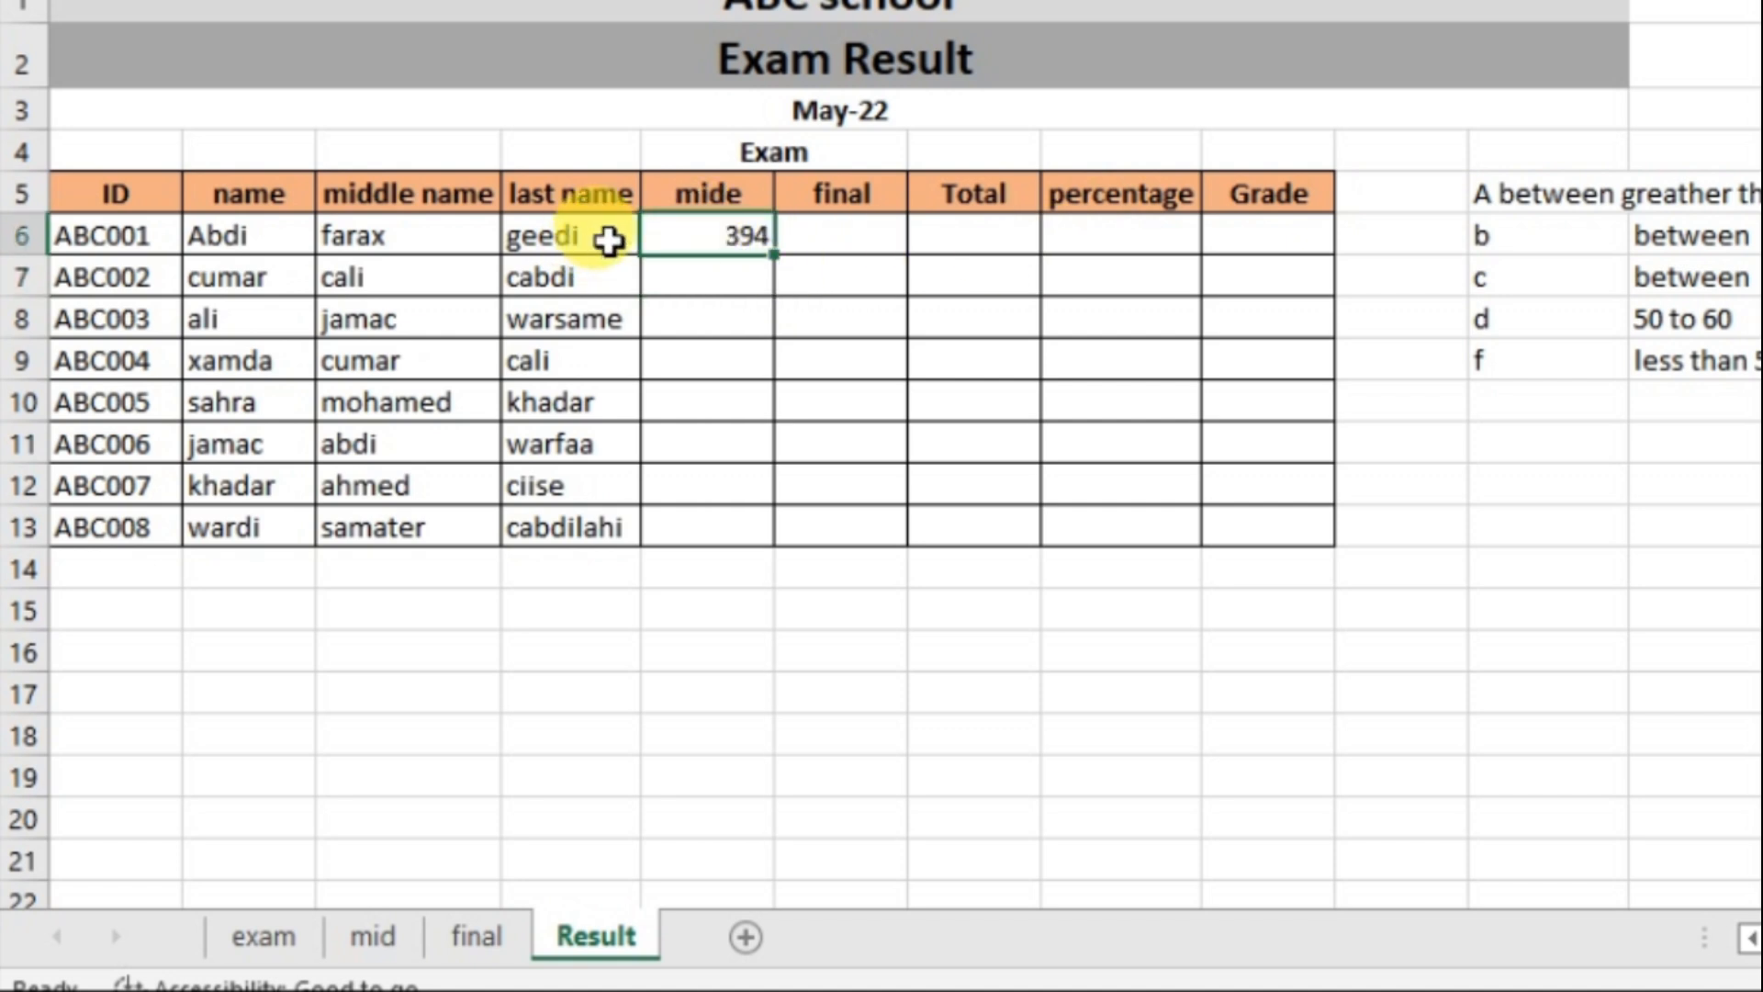
left_click_drag(774, 260, 757, 537)
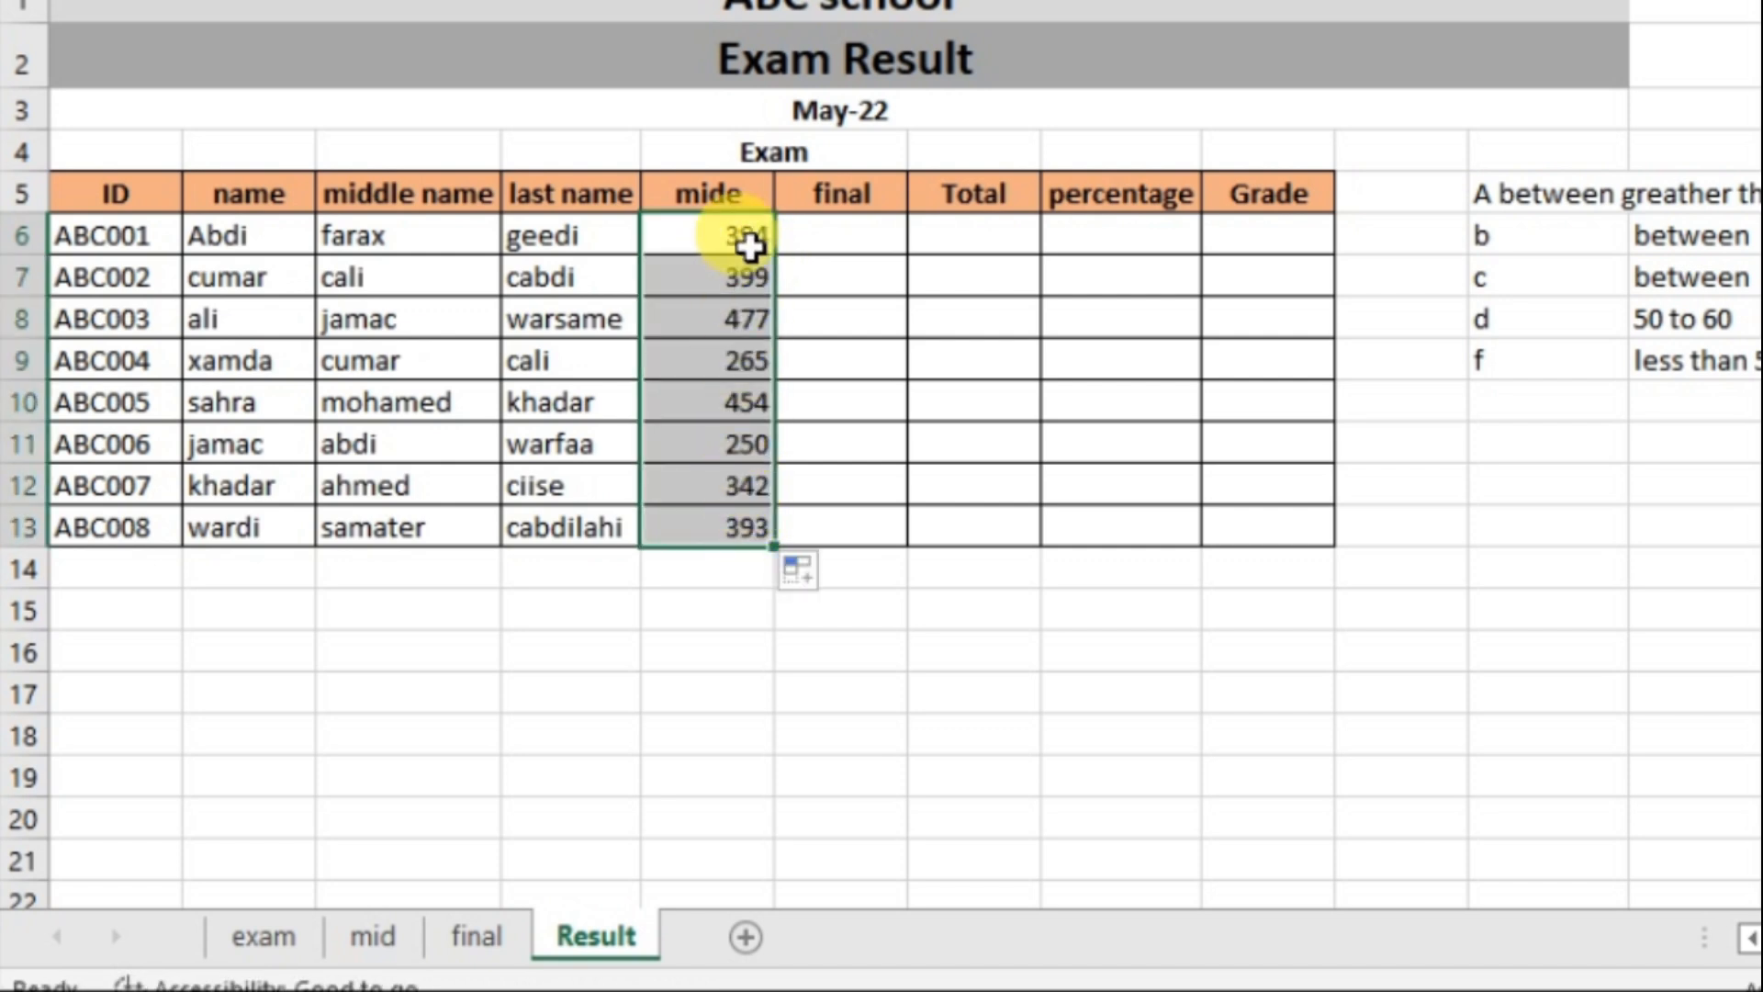
left_click(373, 937)
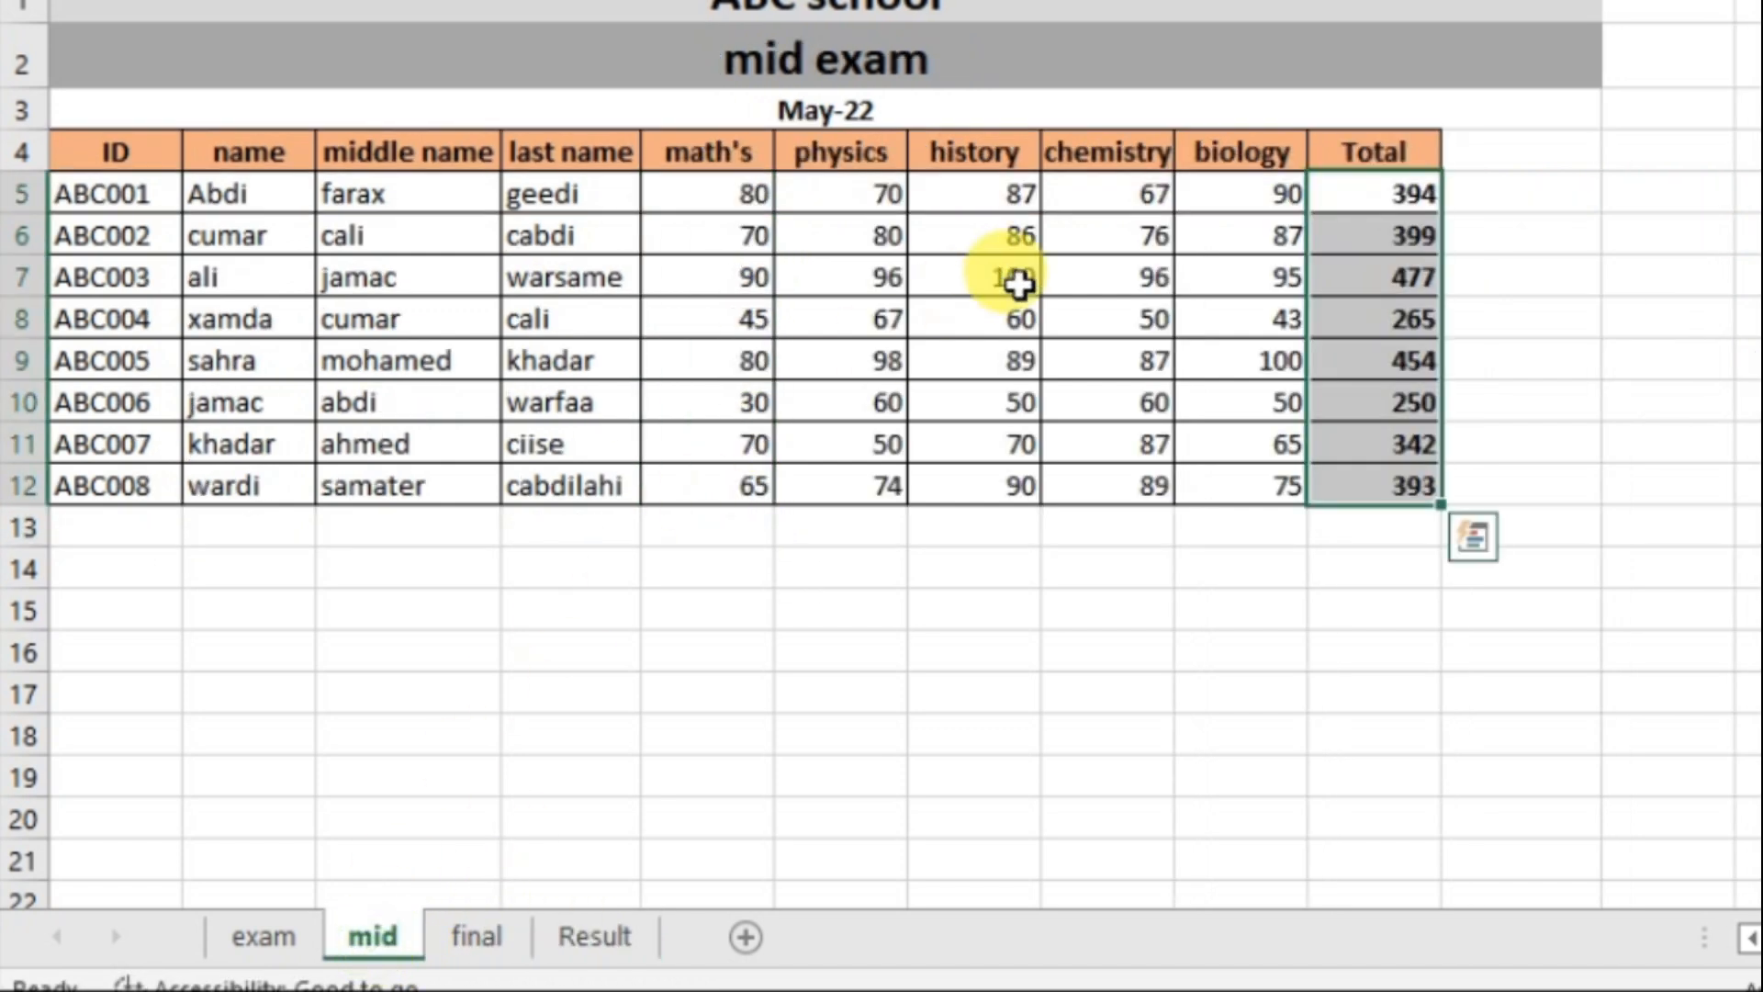
left_click(576, 932)
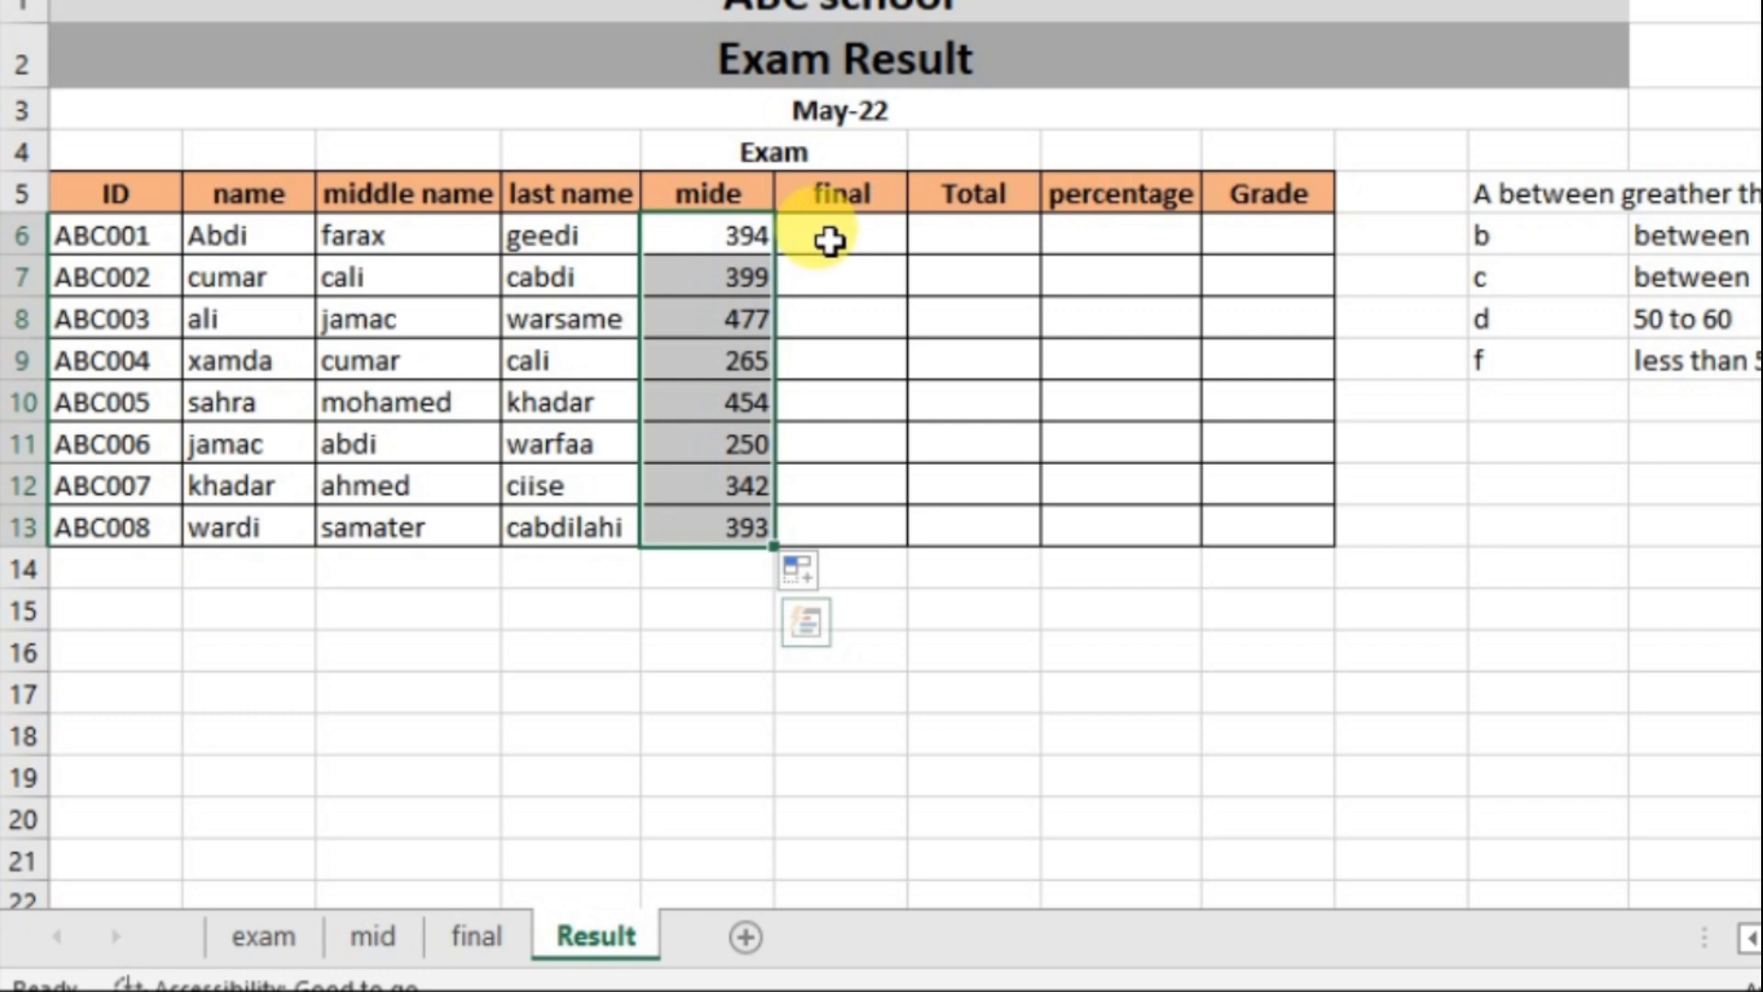
Step: Link the first student's final cell F6 in the Result sheet to the total in J5 of the final sheet
left_click(871, 244)
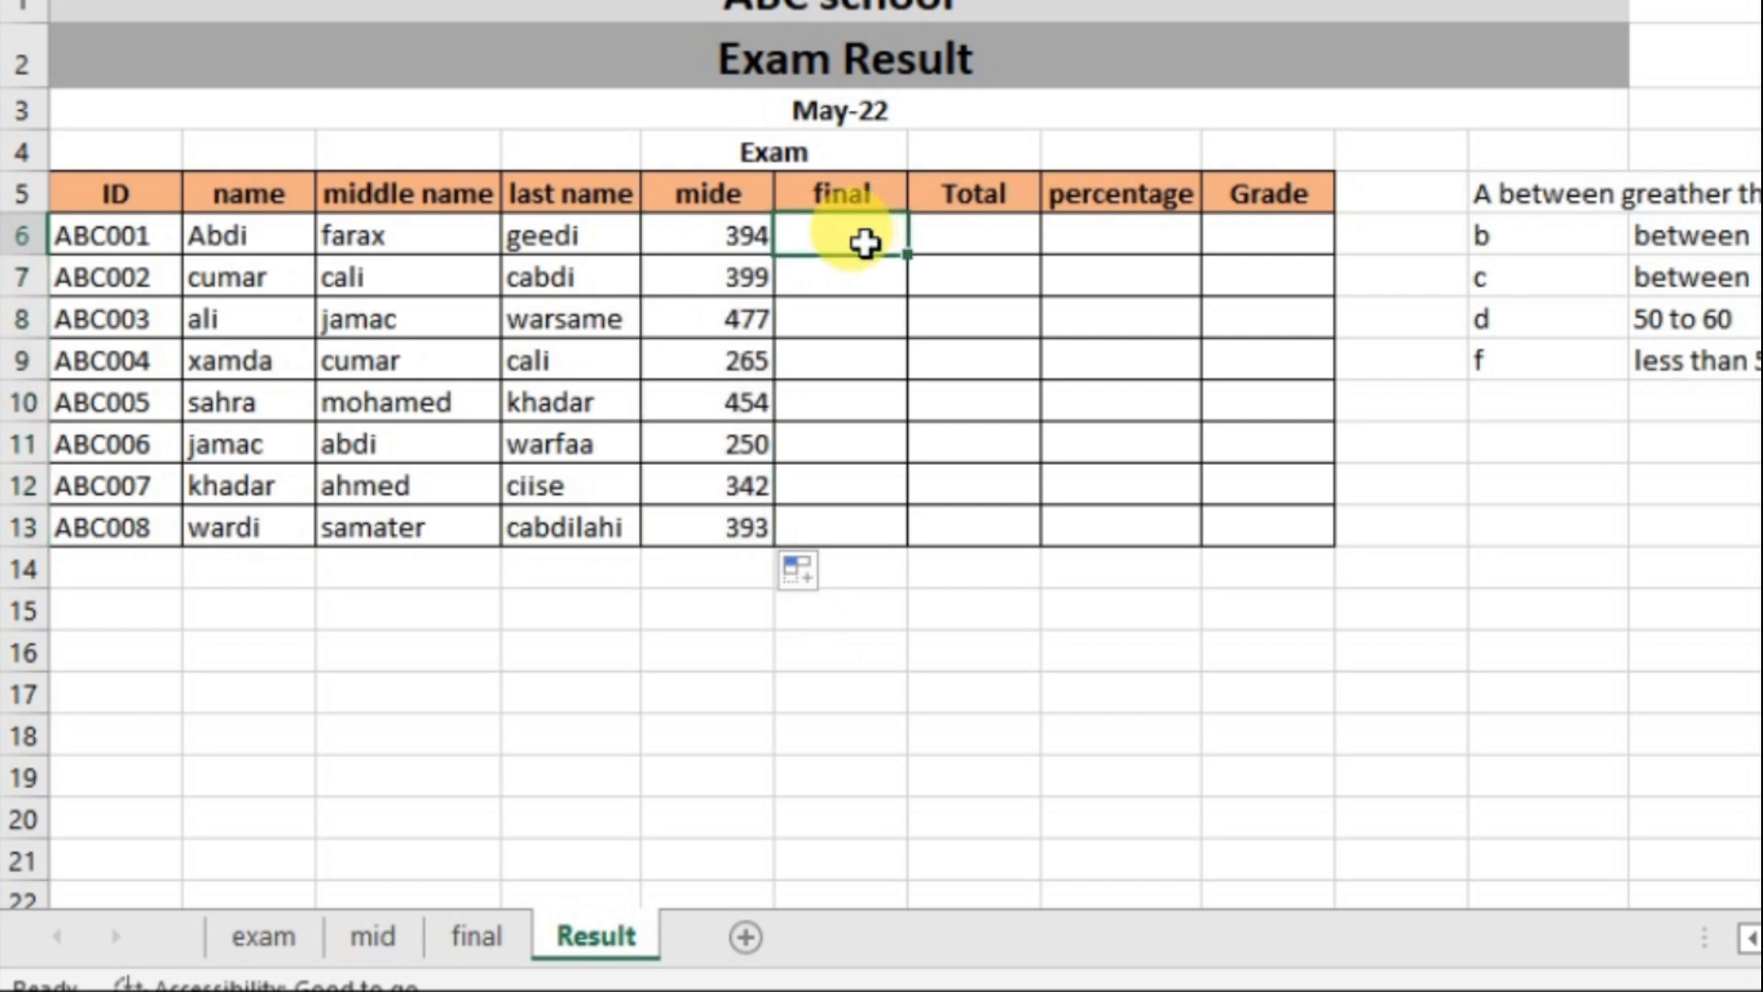
type("=")
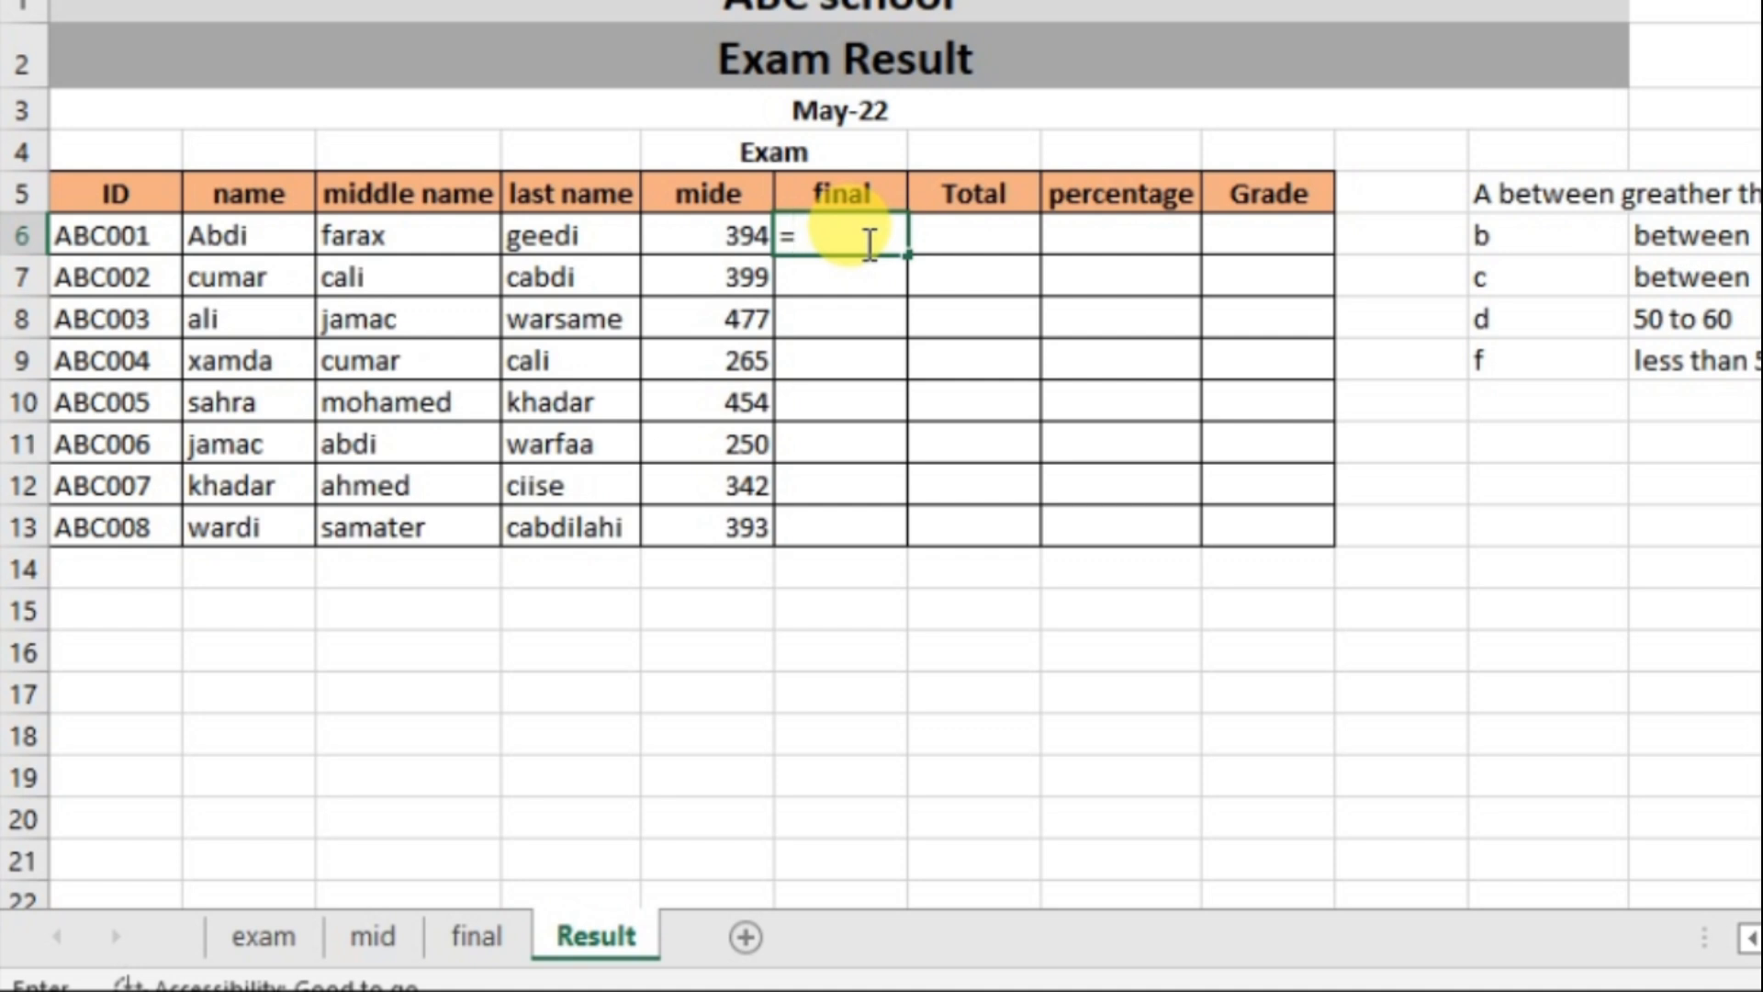
left_click(478, 928)
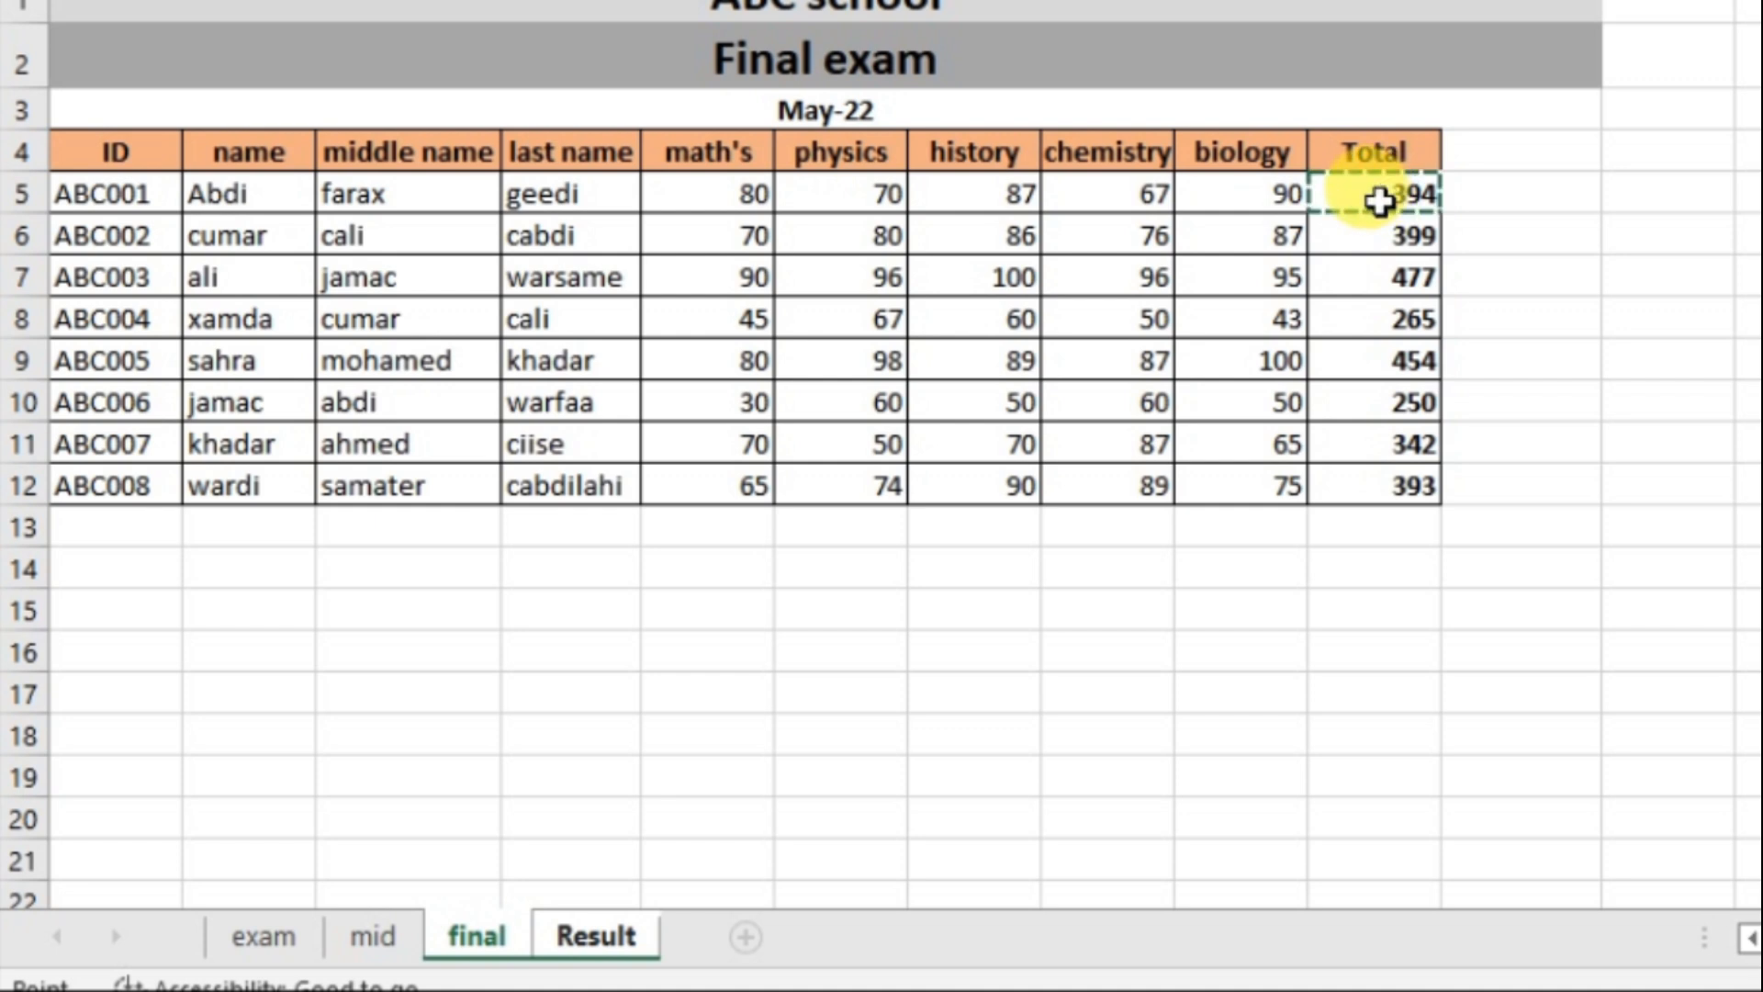
key("Return")
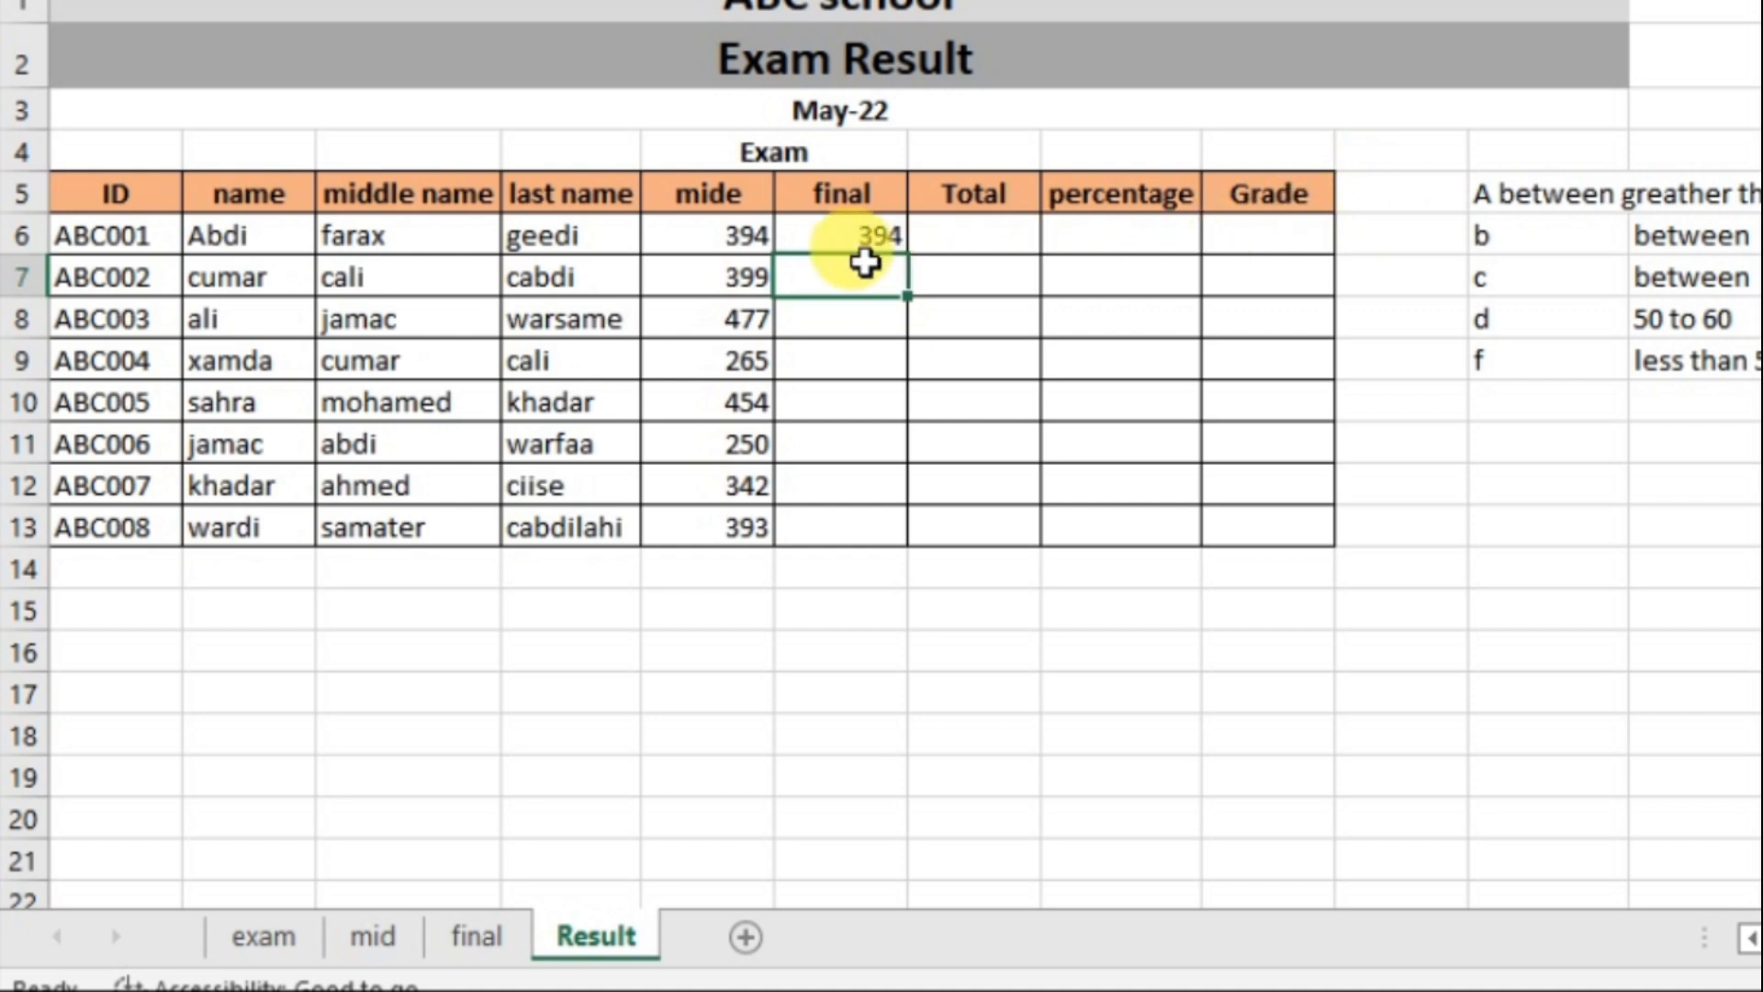
Step: Fill the final-mark link in the Result sheet from F6 down to F13
left_click(837, 238)
left_click_drag(915, 255, 891, 449)
left_click_drag(891, 535, 885, 532)
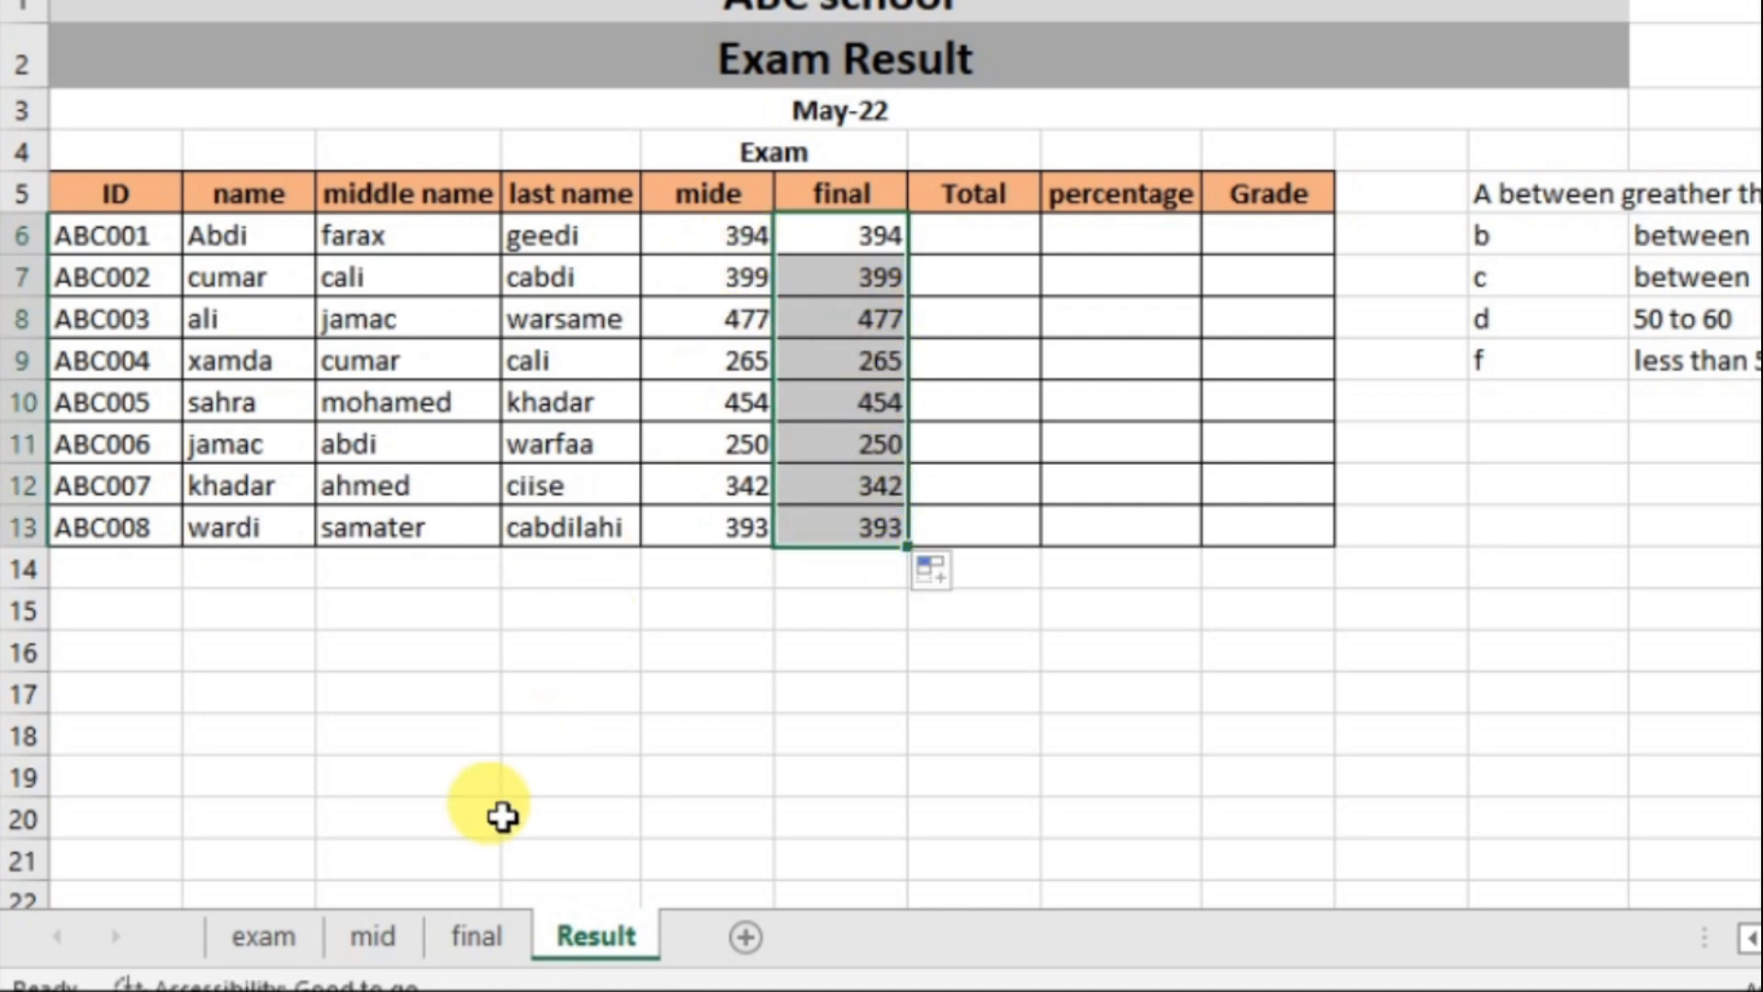
Step: Set the first student's math's mark to 85 in the mid sheet and check the linked mide value in the Result sheet
left_click(372, 935)
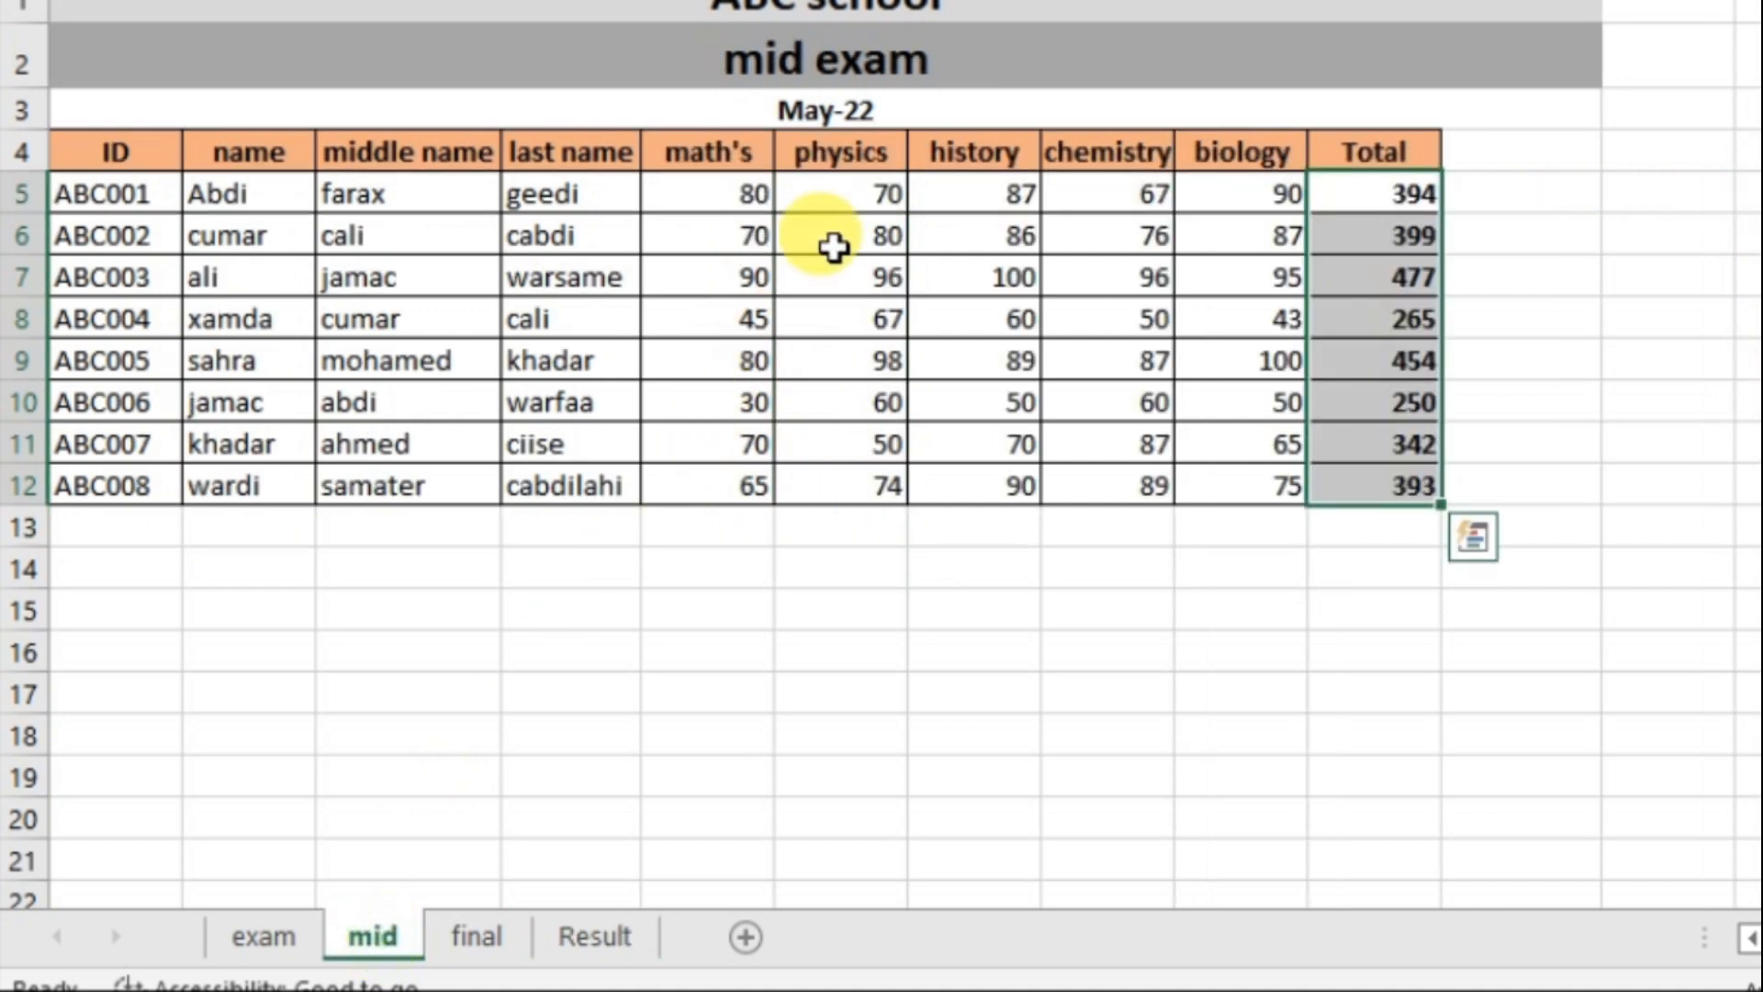
left_click(755, 195)
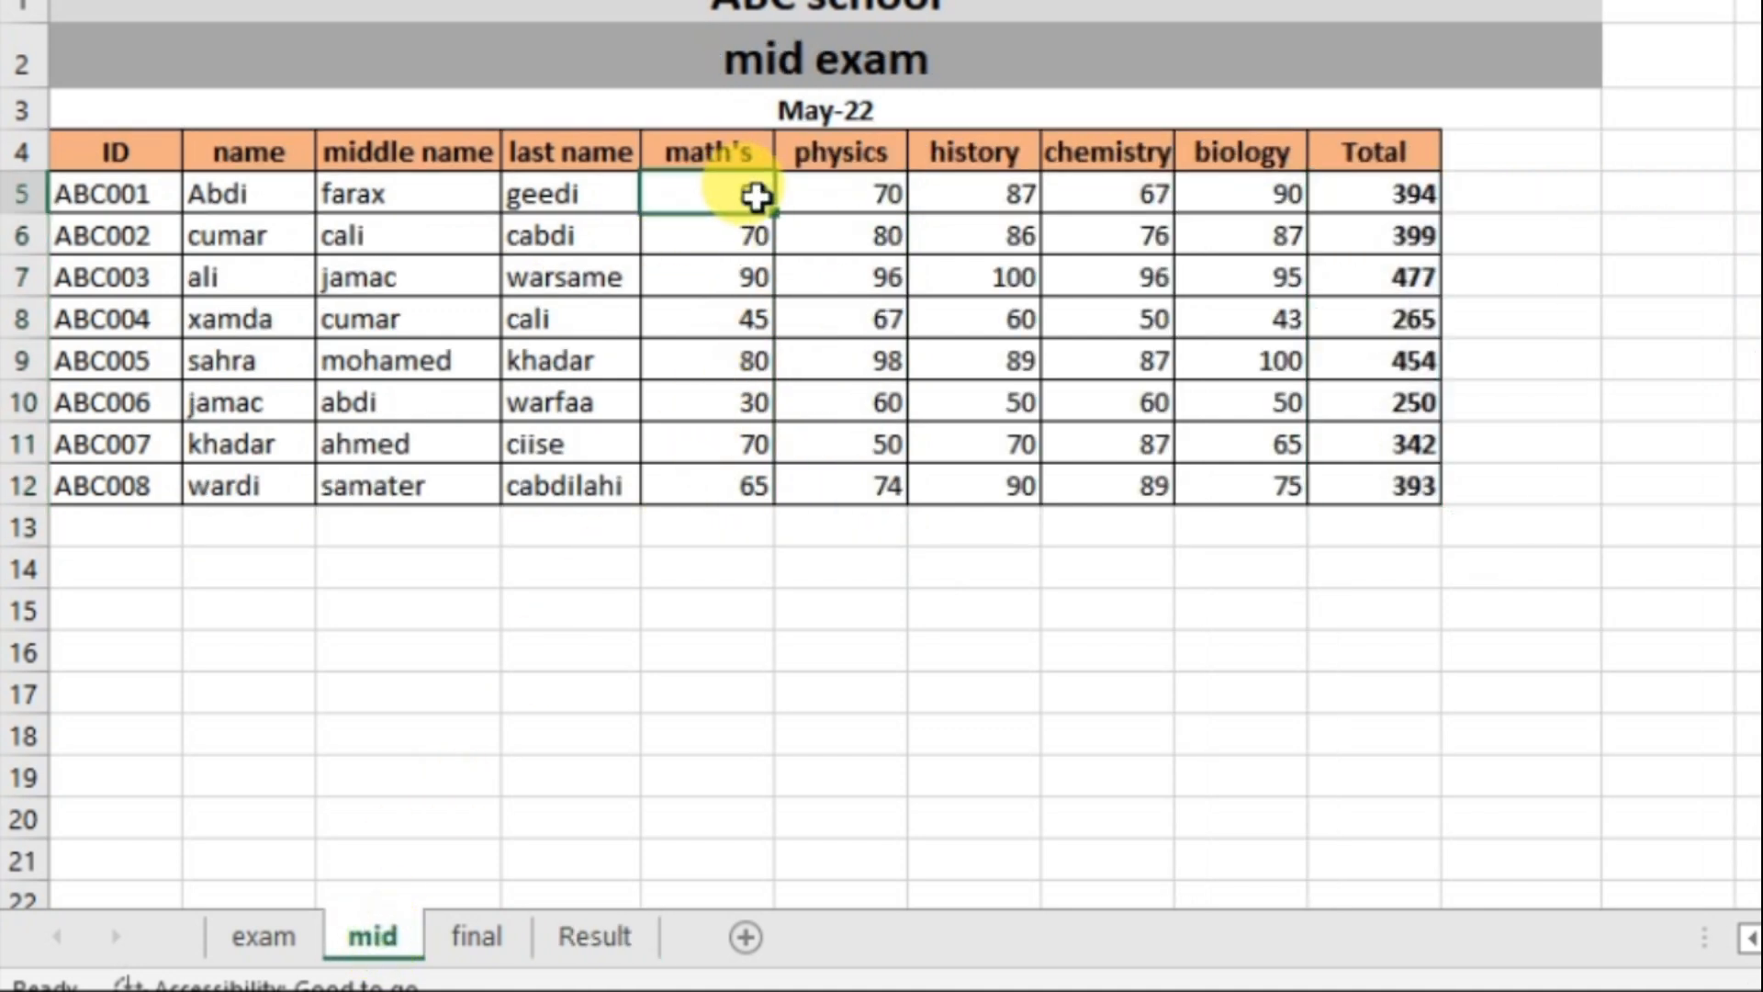
type("85")
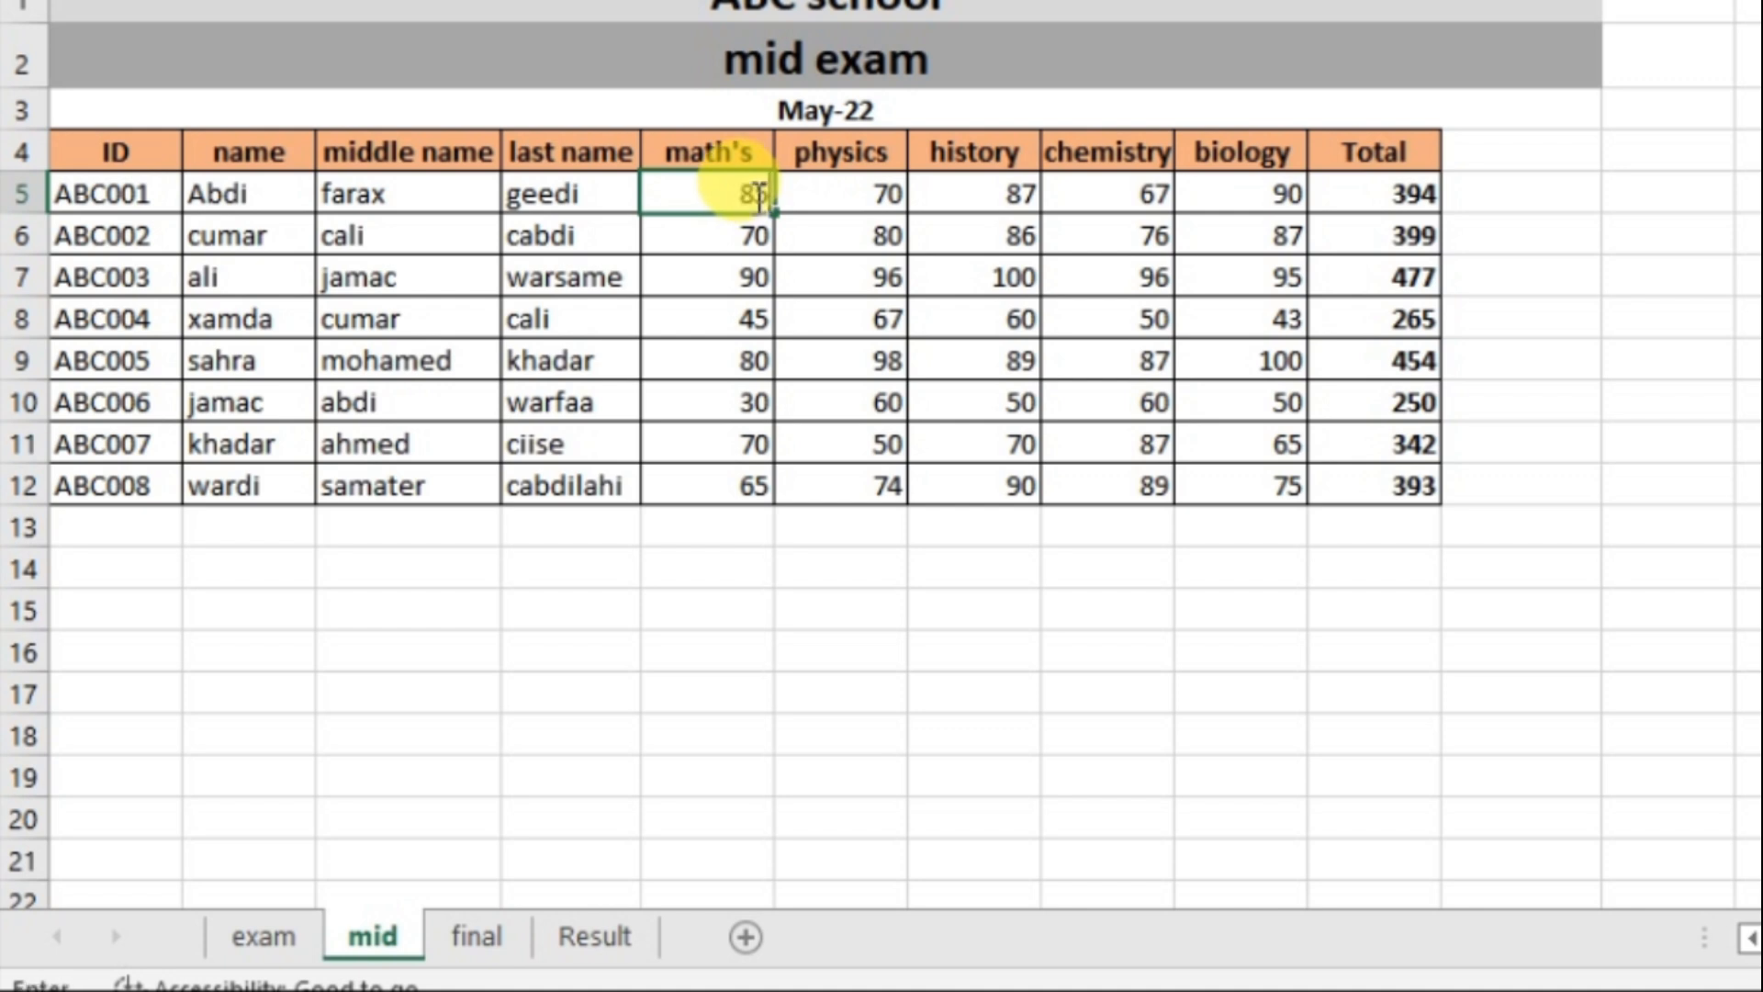
key("Return")
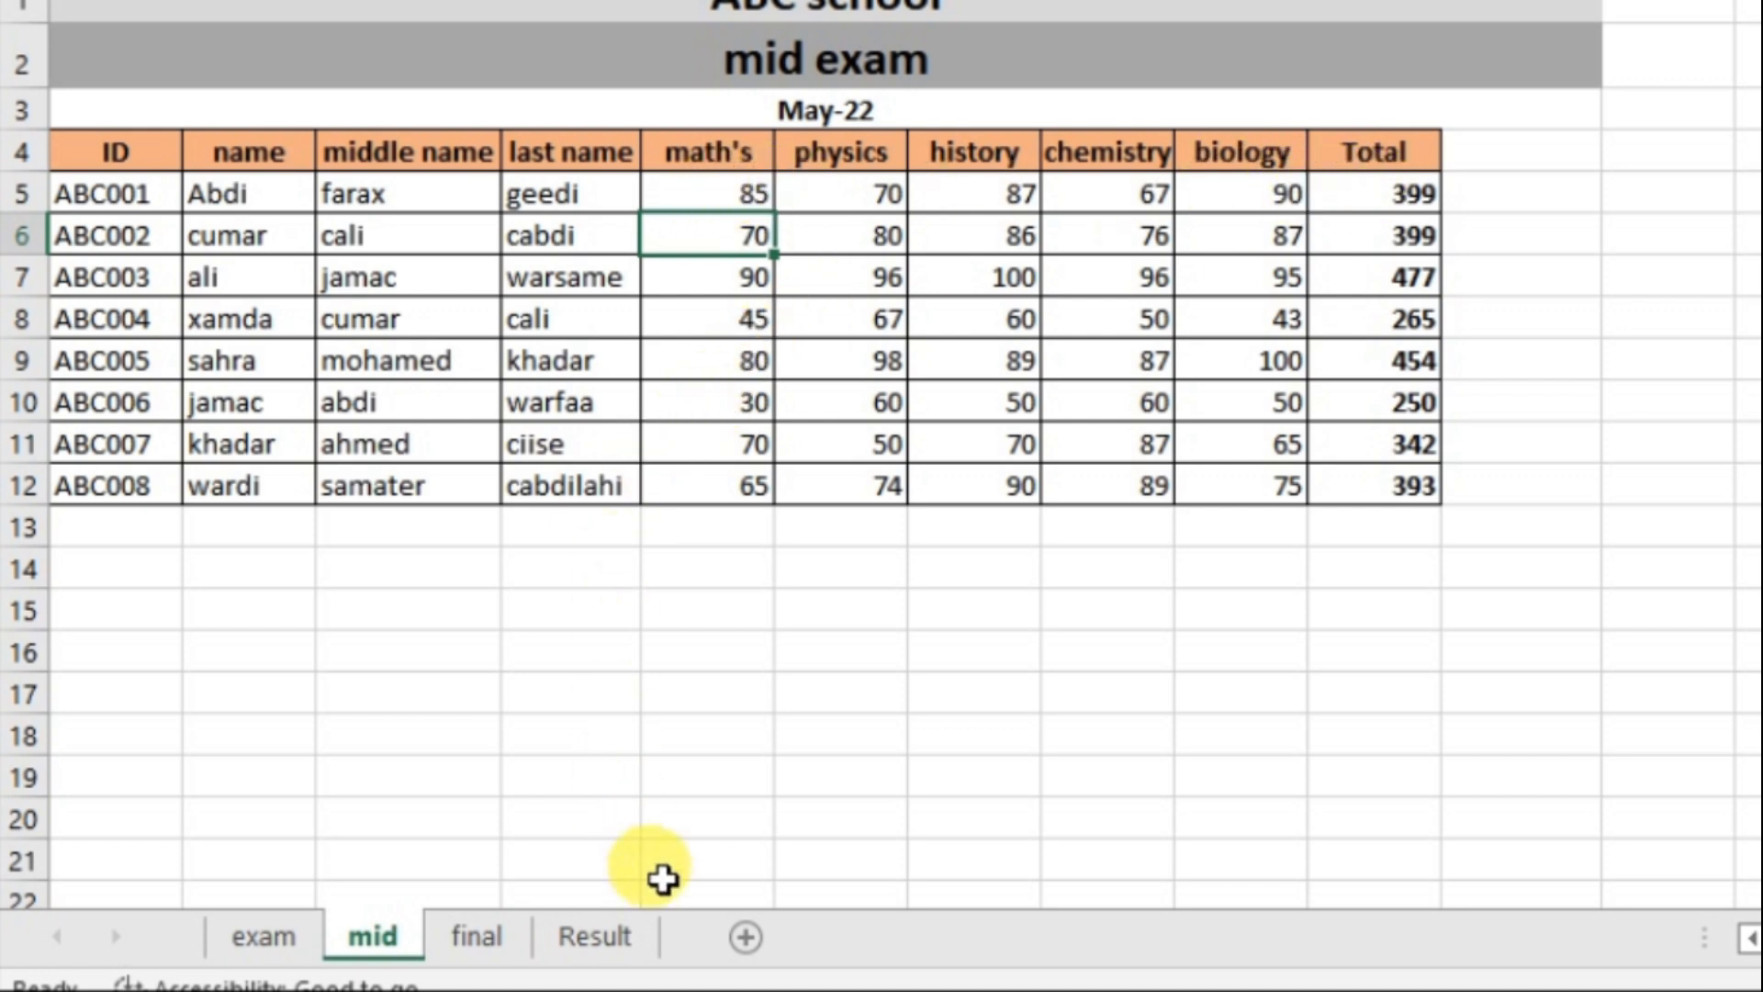
left_click(592, 938)
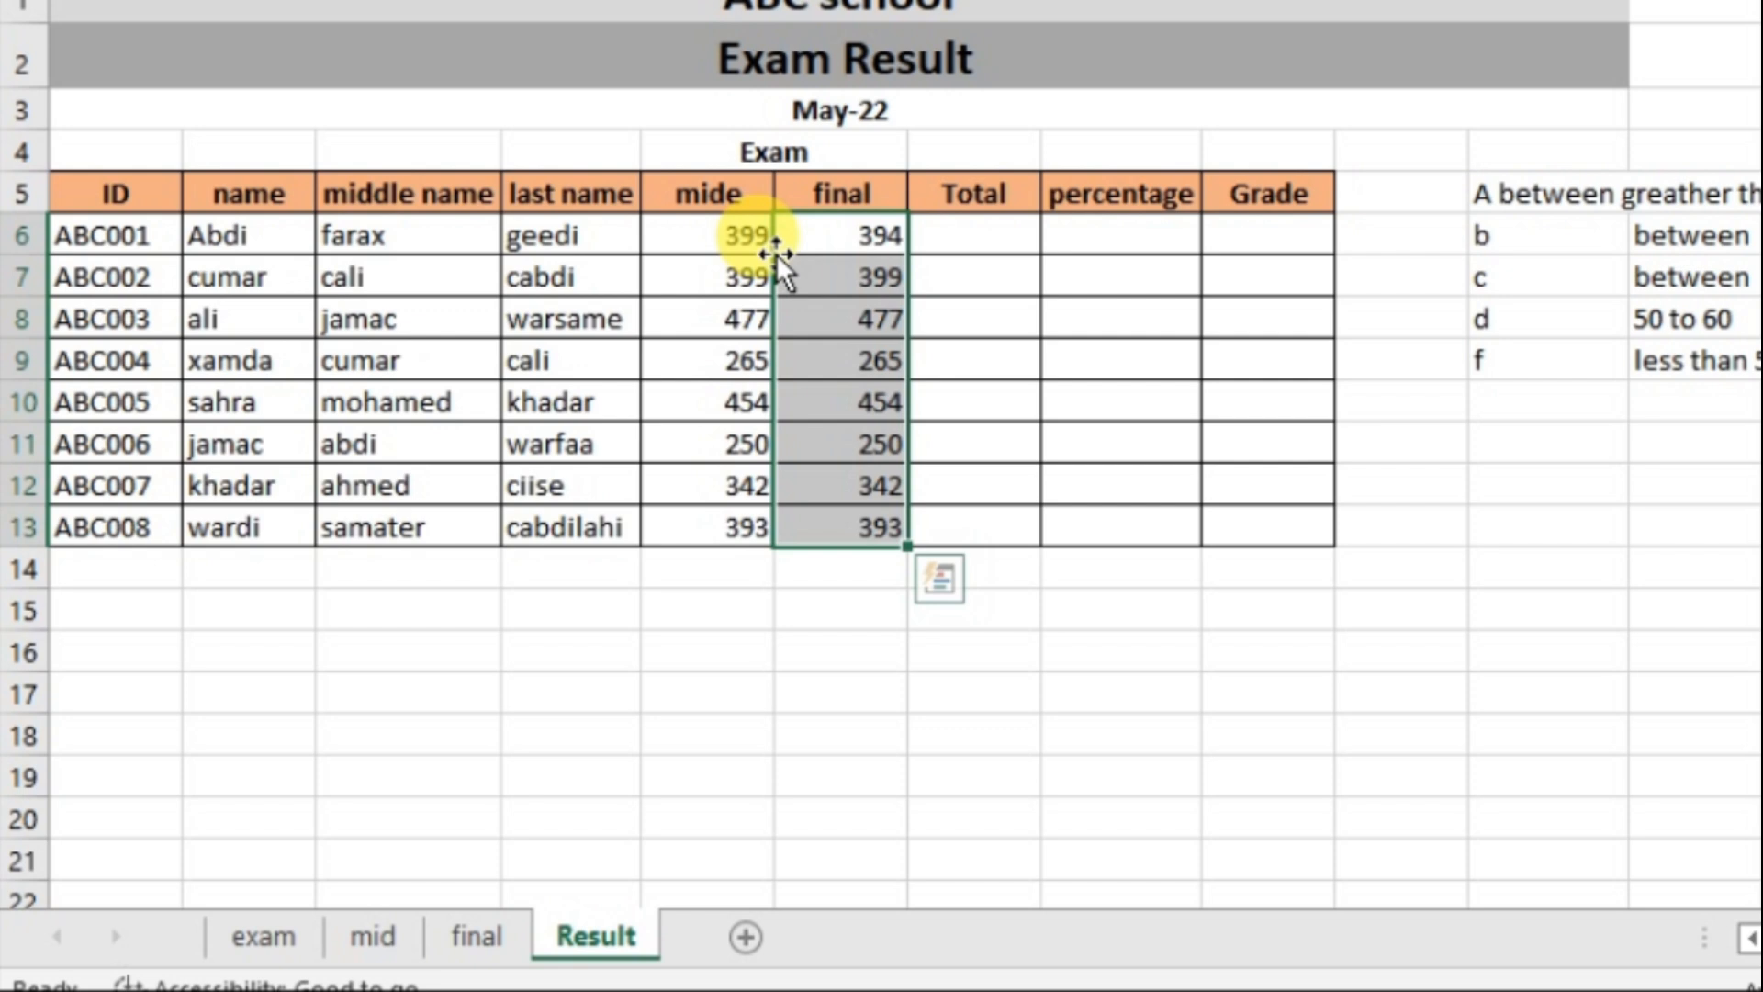
left_click(369, 937)
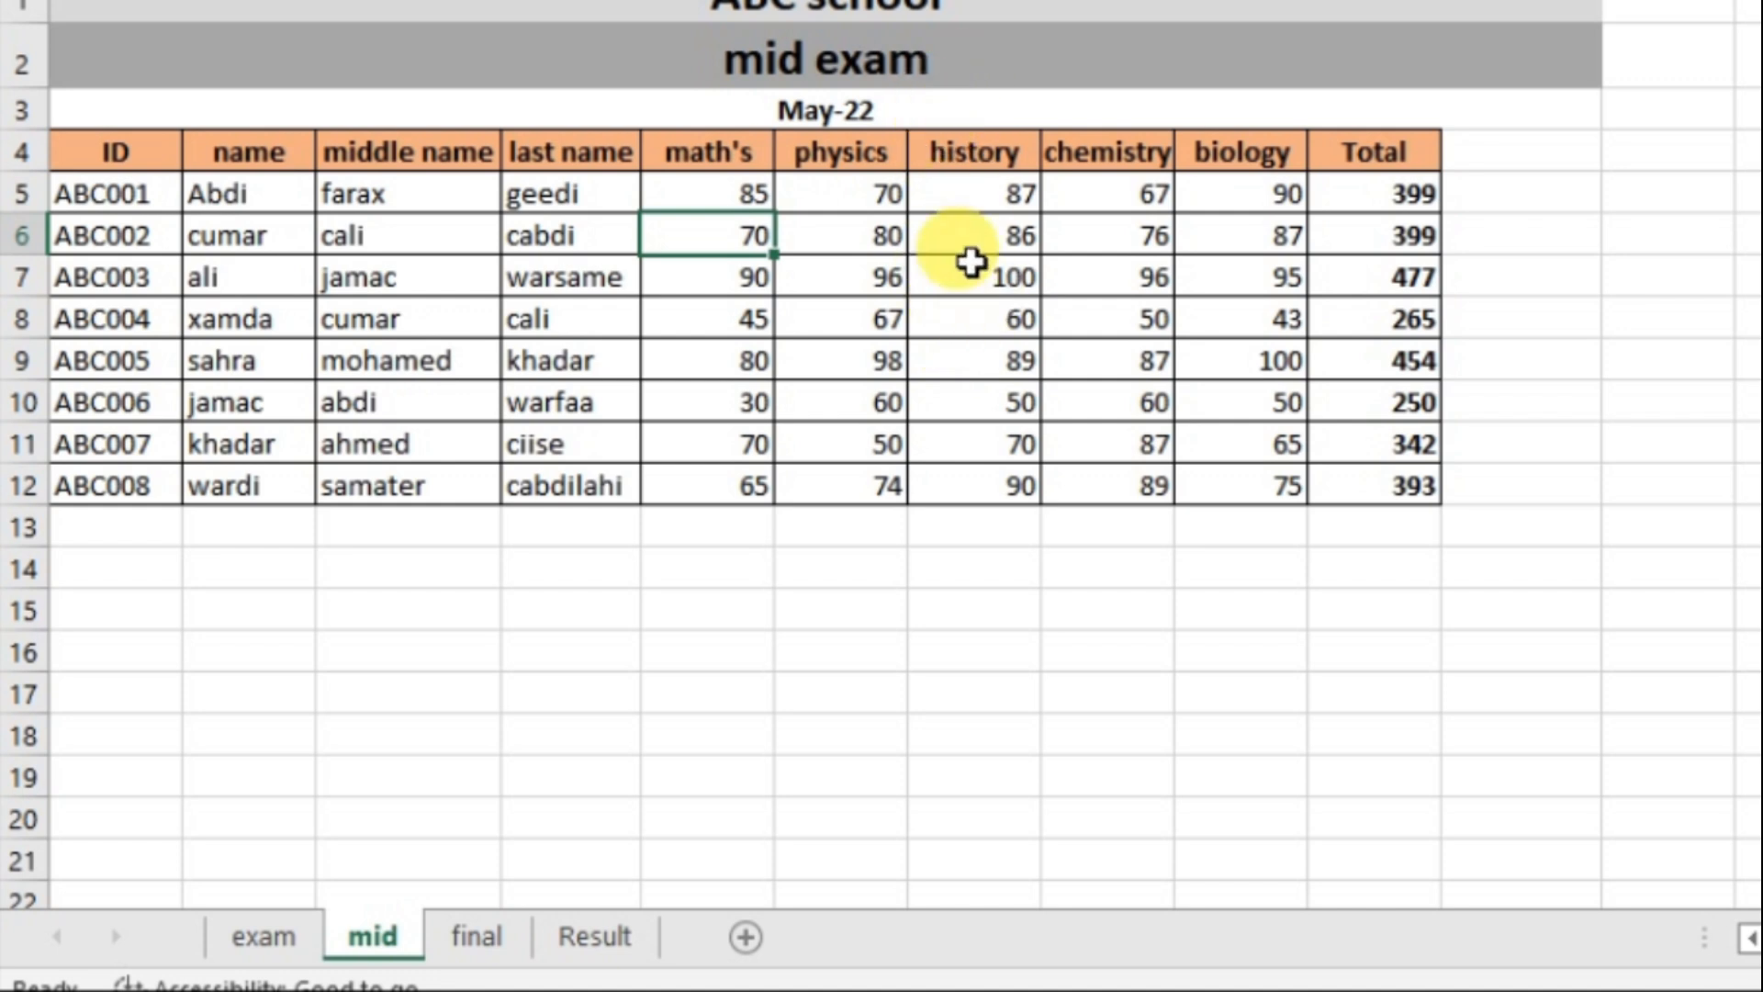
left_click(595, 937)
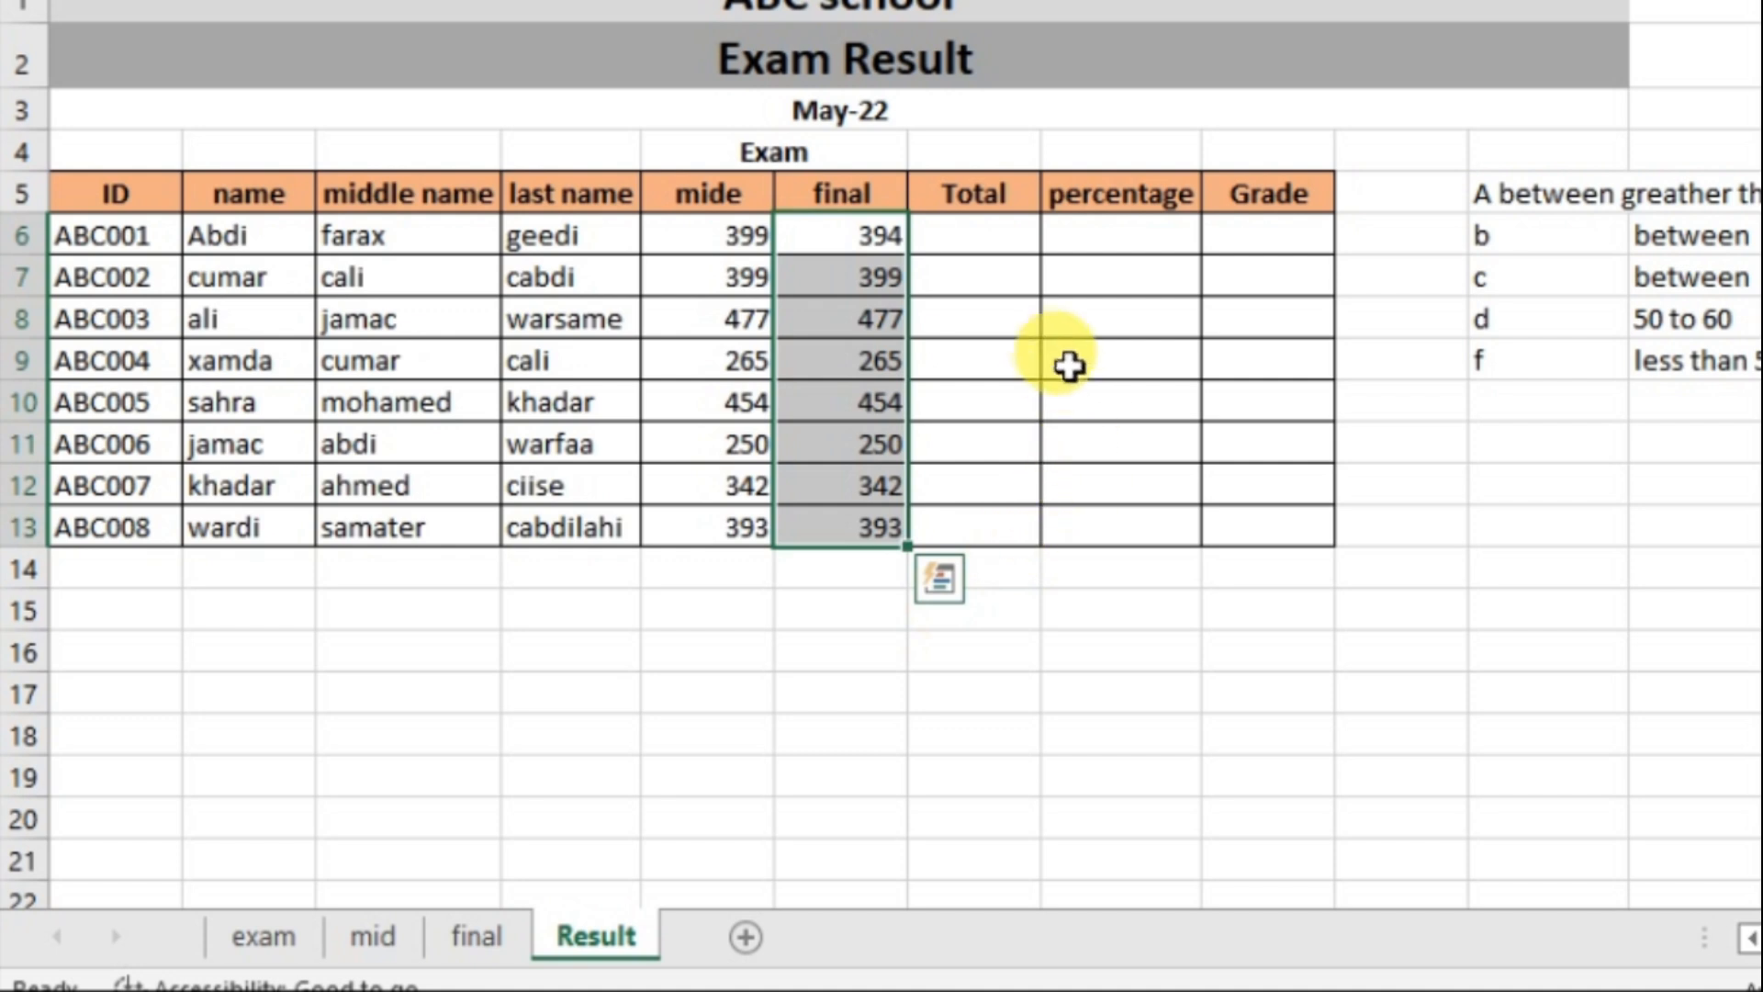
Step: Sum E6:F6 in the Result sheet's Total cell G6 and copy the formula down to G13
left_click(996, 244)
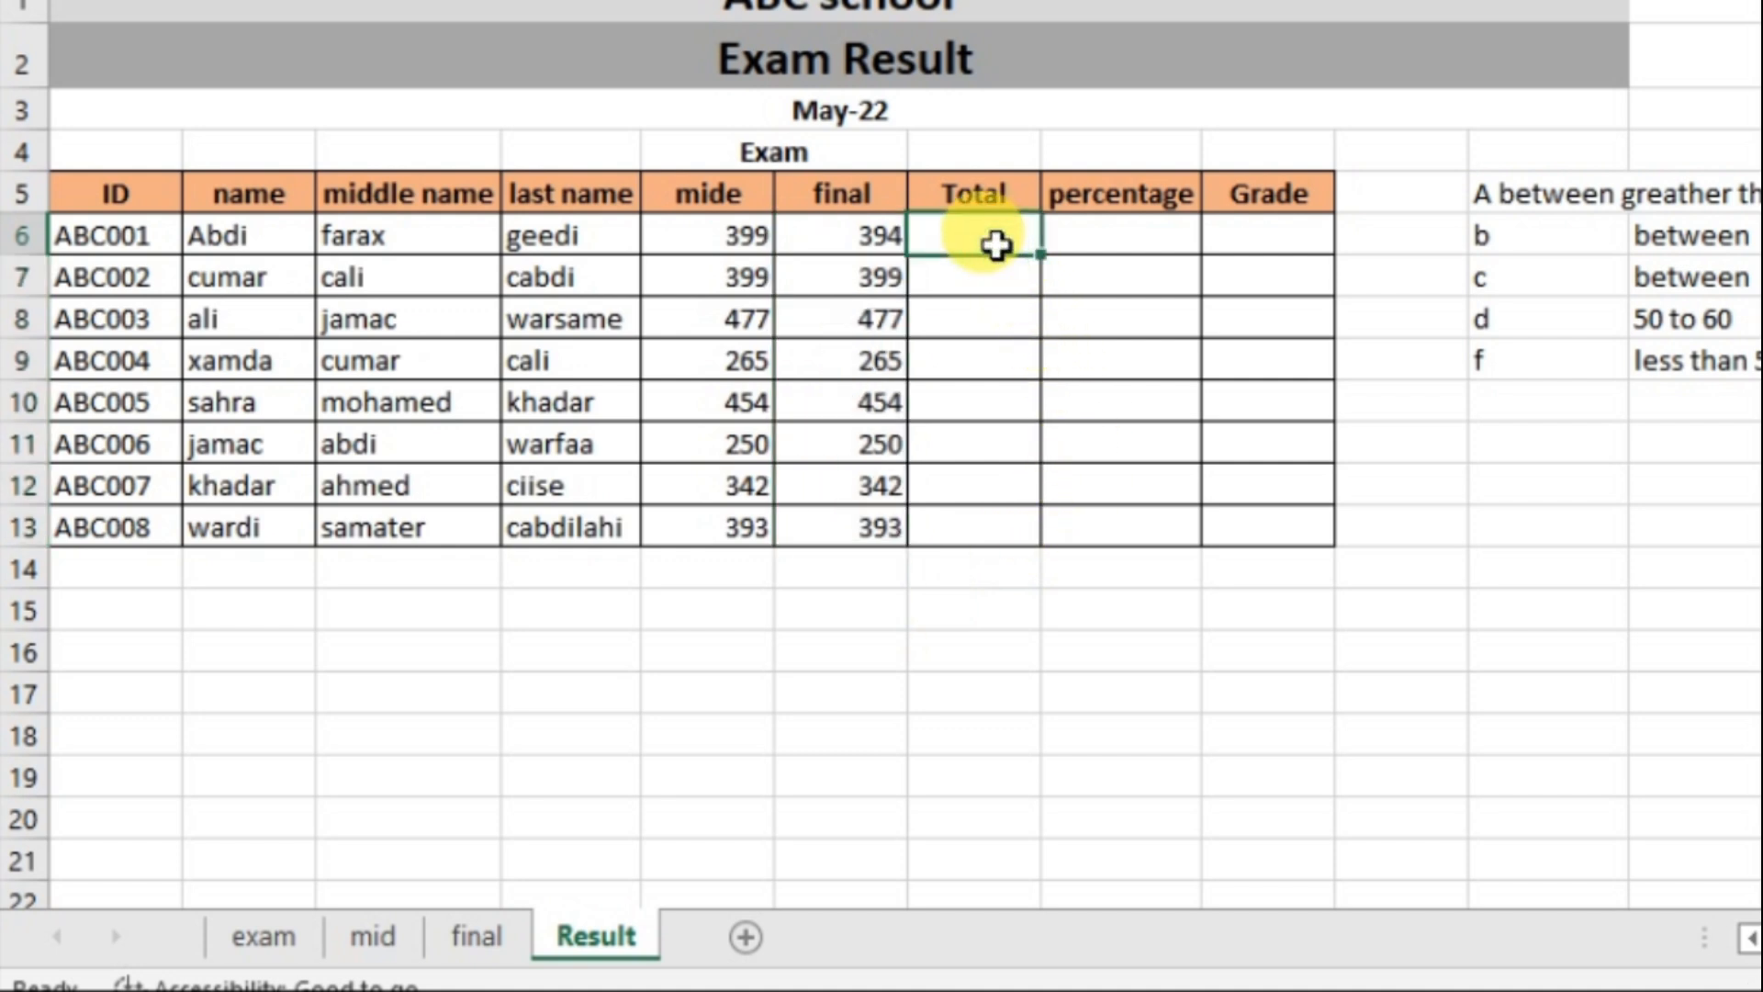
type("=")
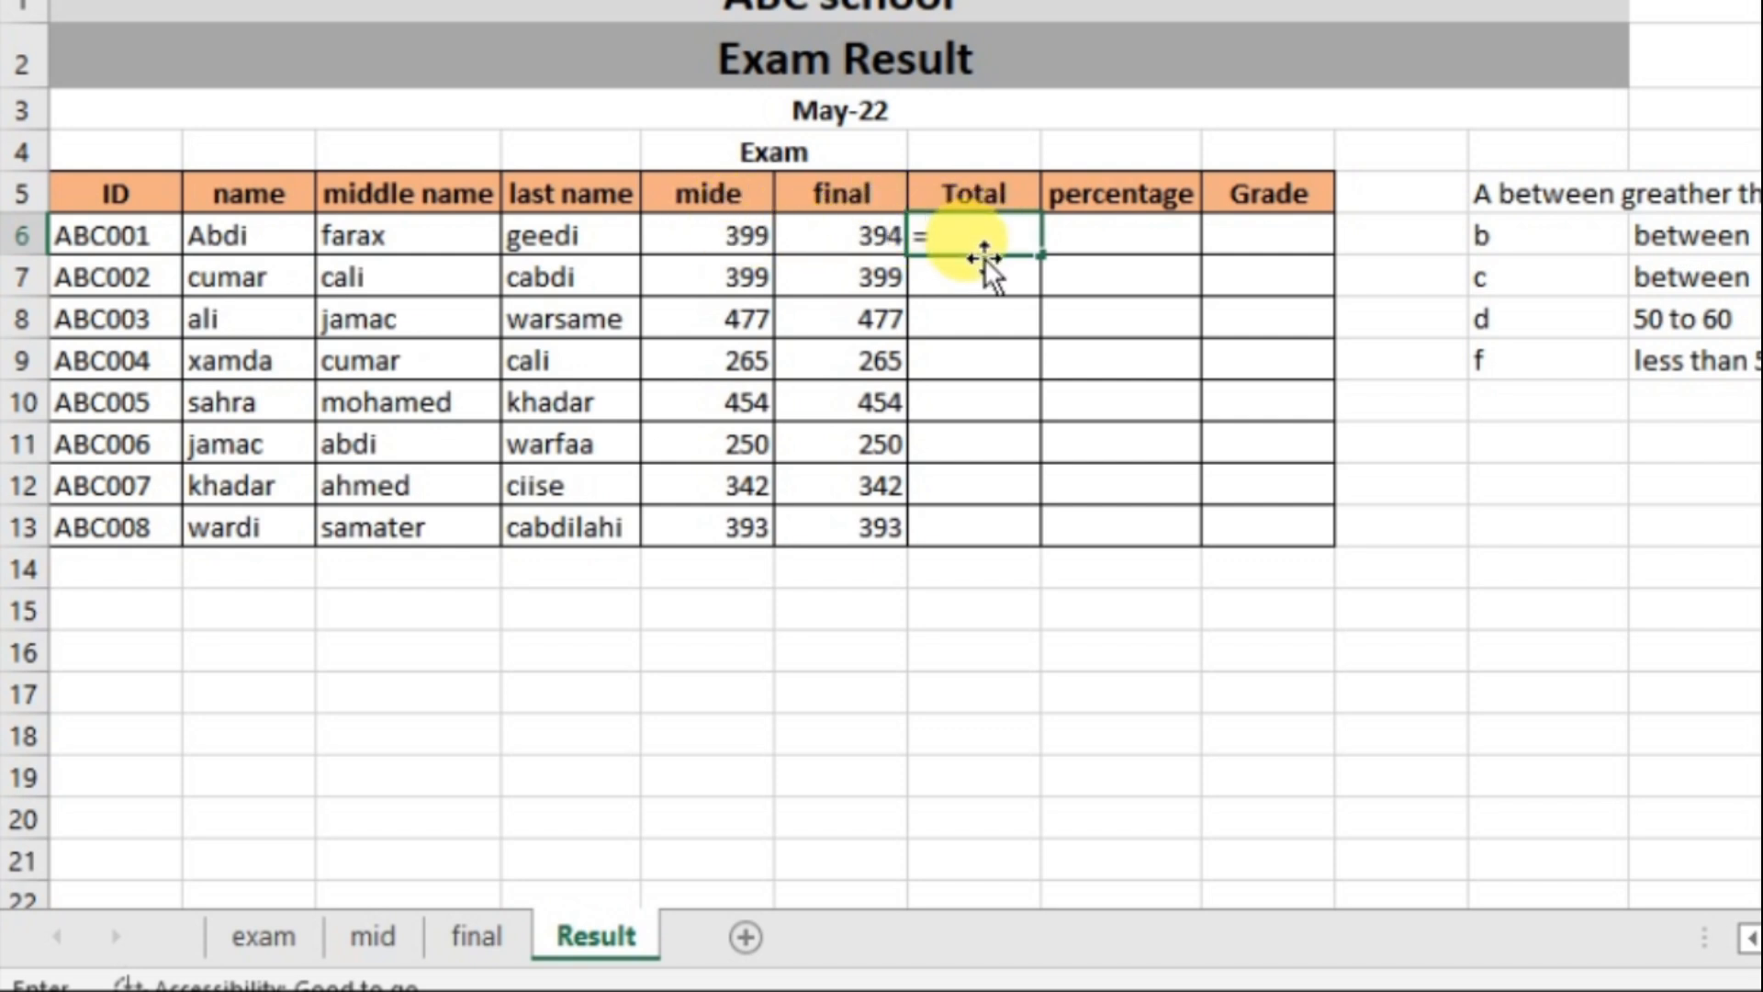
type("sum")
key("Tab")
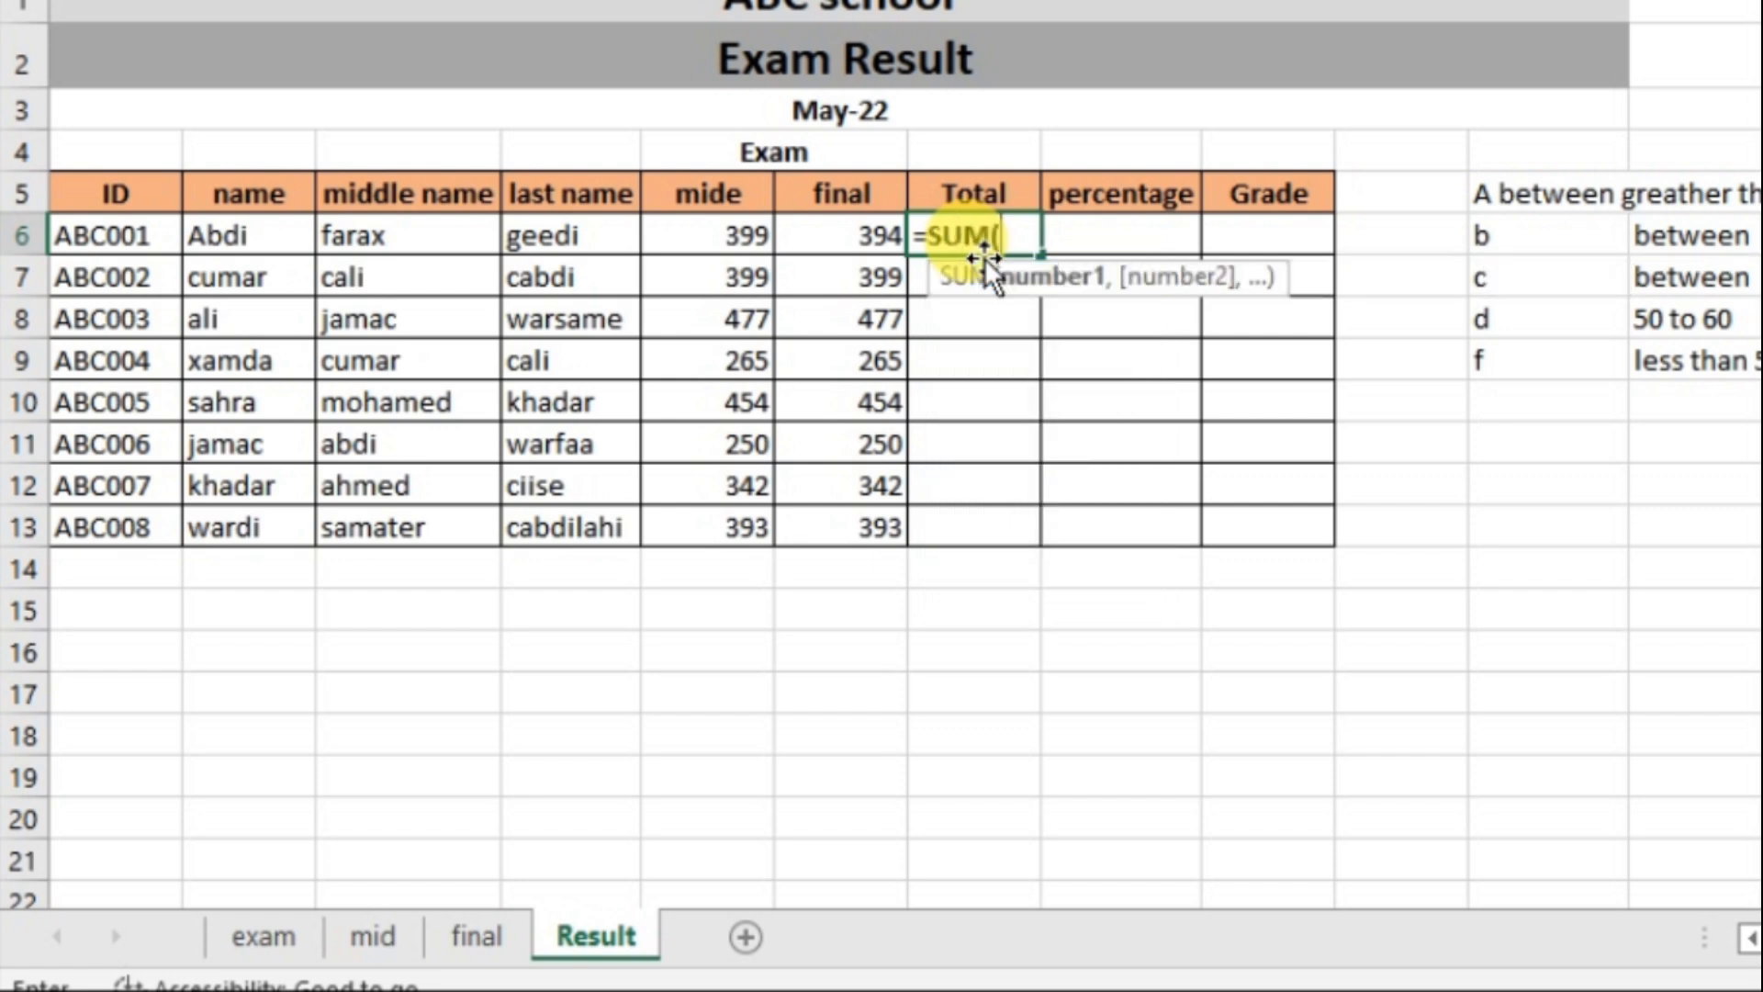
left_click_drag(732, 240, 815, 236)
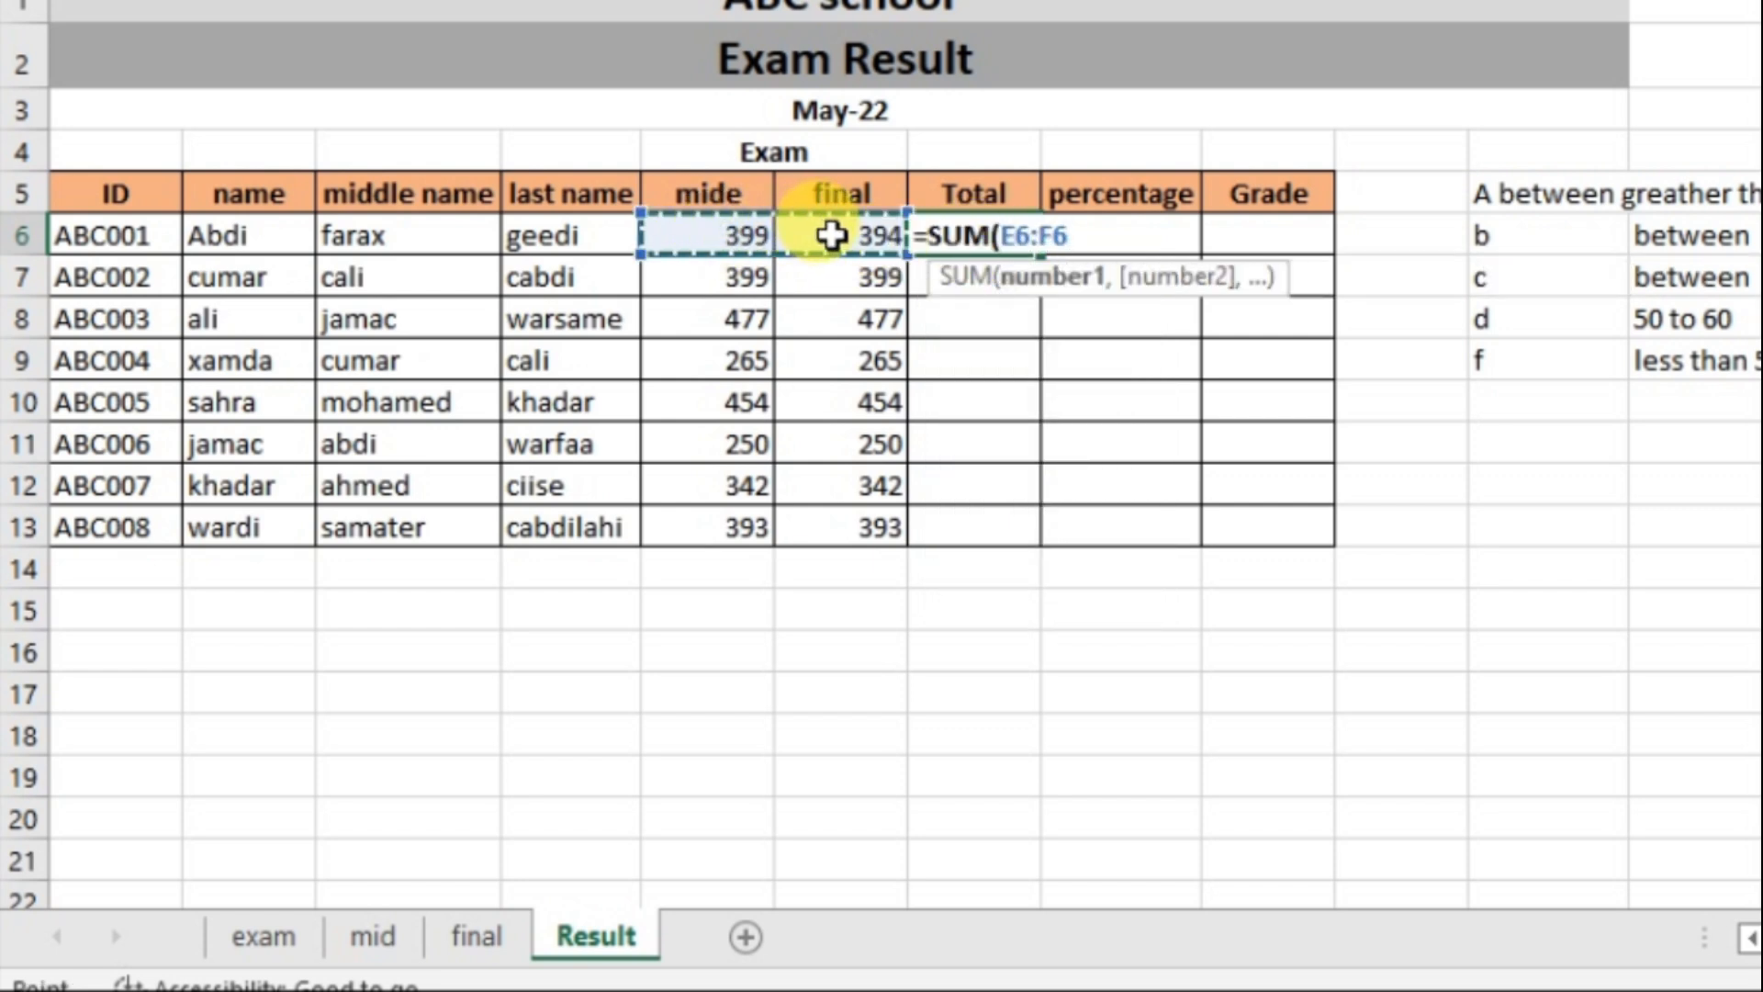
key("Return")
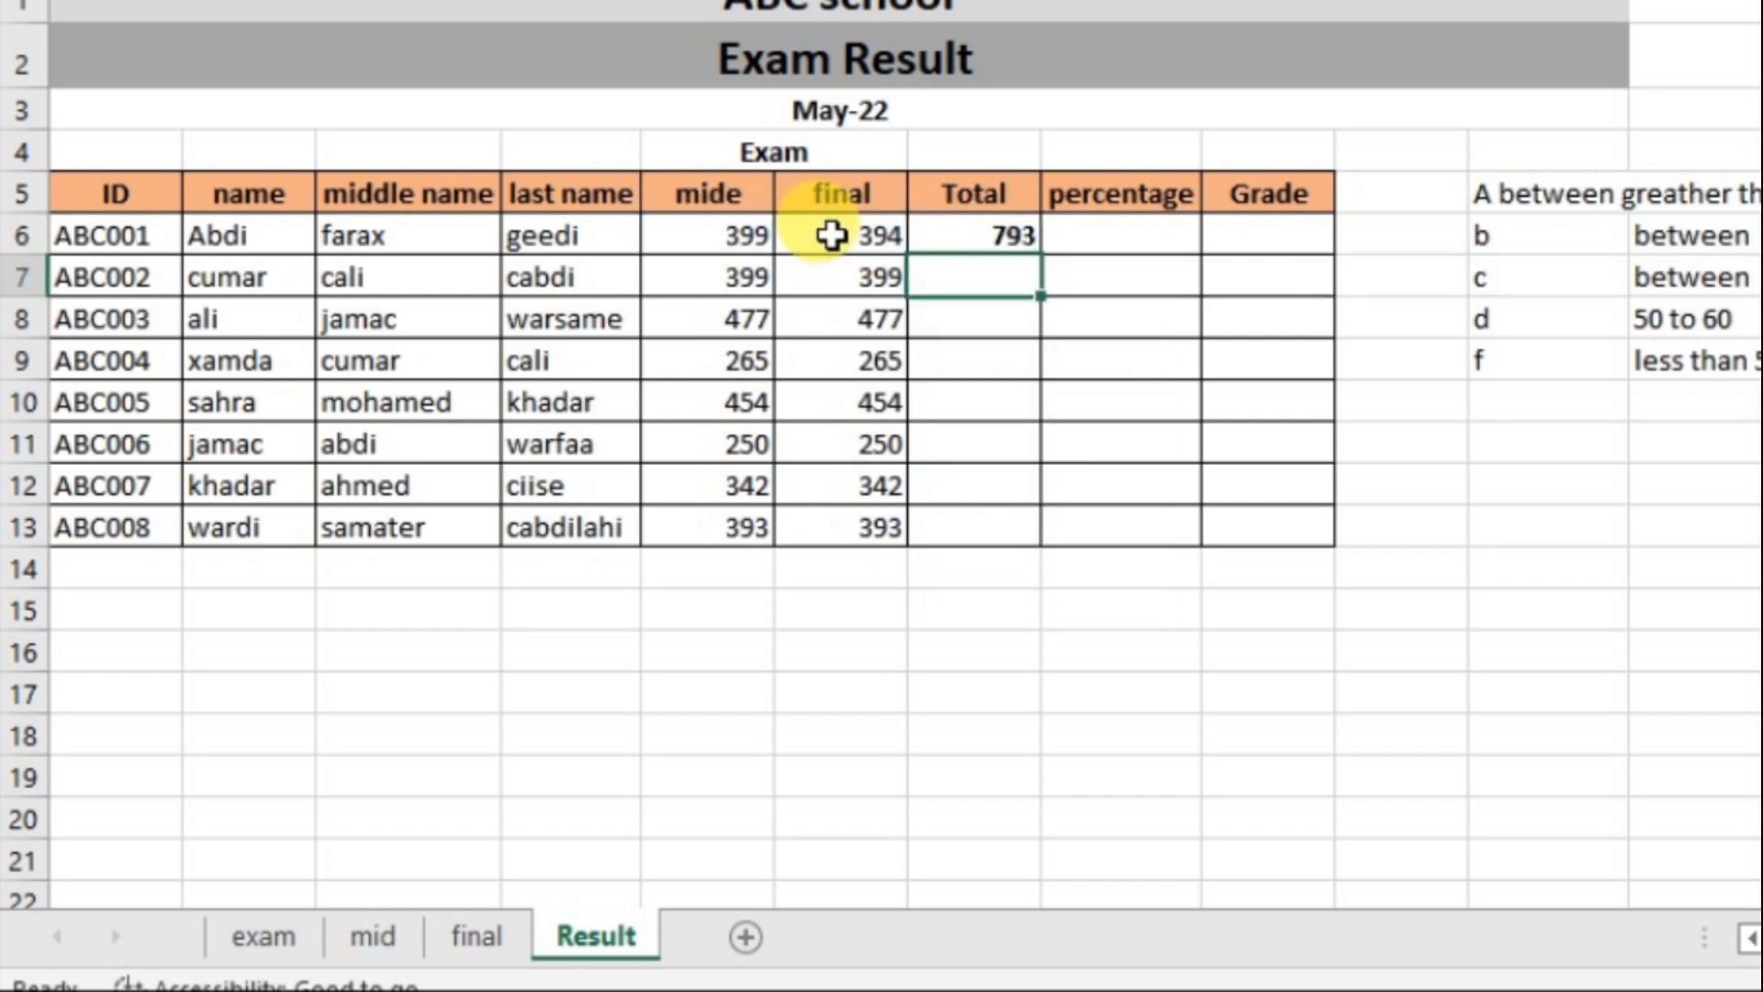
left_click(1015, 237)
left_click_drag(1040, 257, 1010, 526)
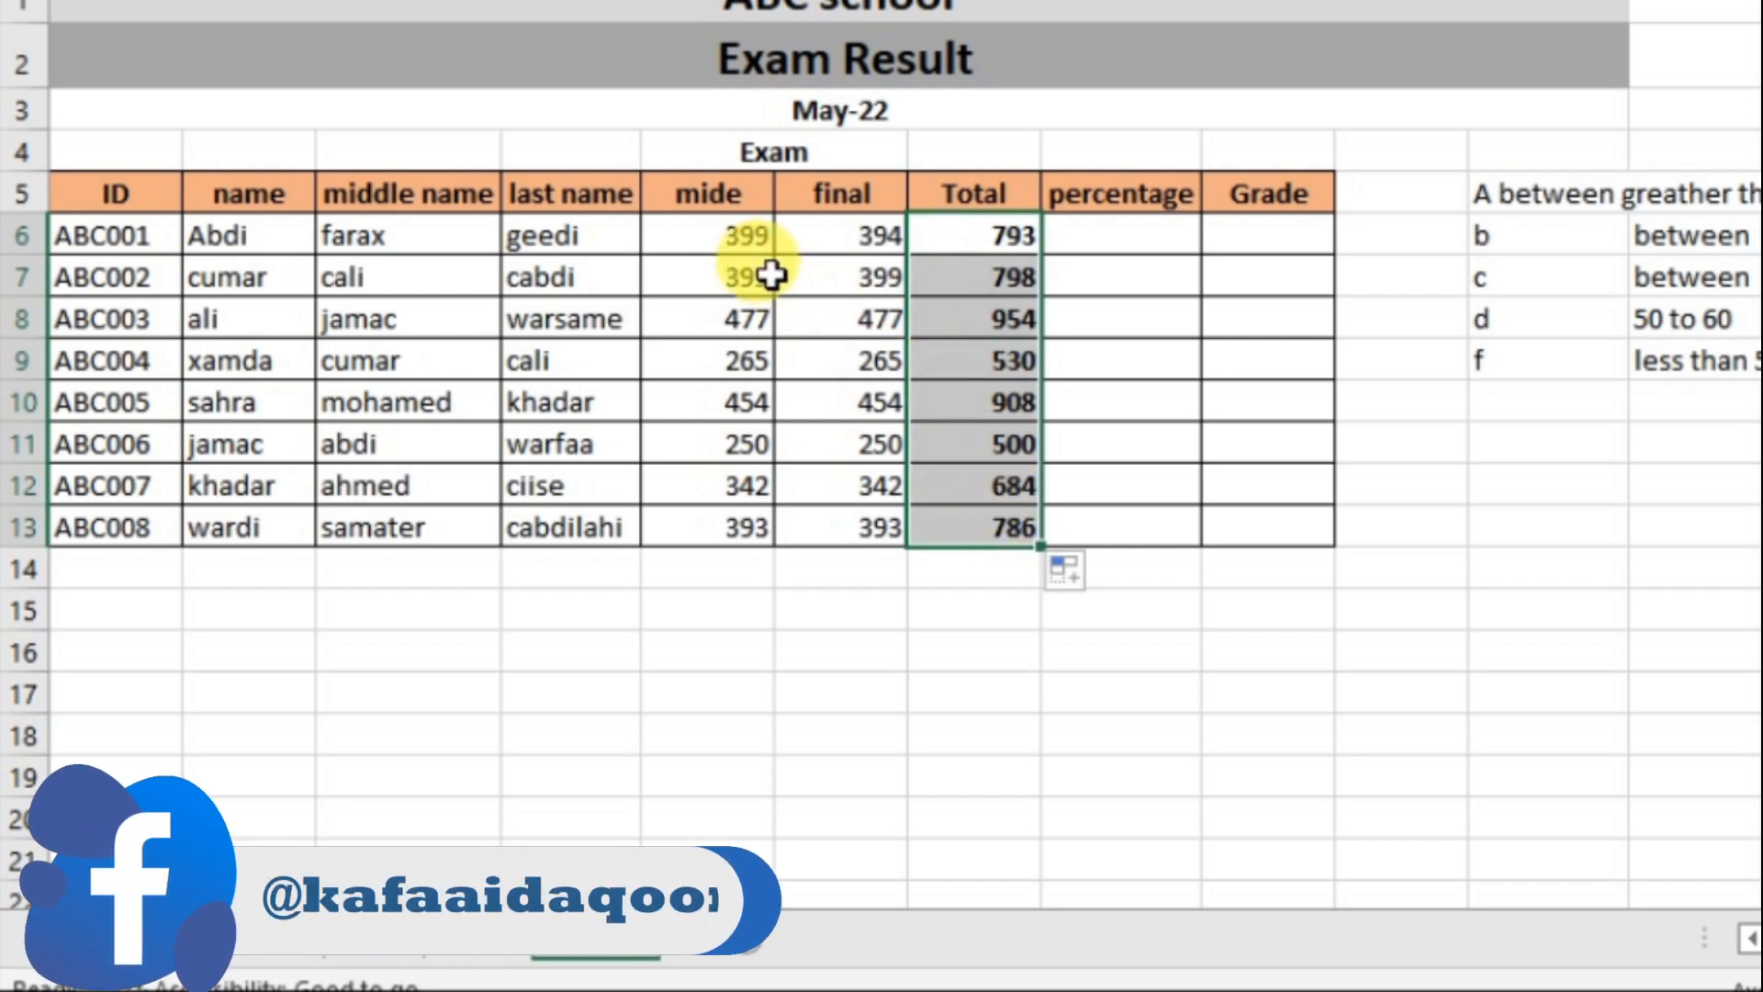
Step: Calculate the percentage in H6 with =G6/1000 and copy the formula down to H13
left_click(1129, 240)
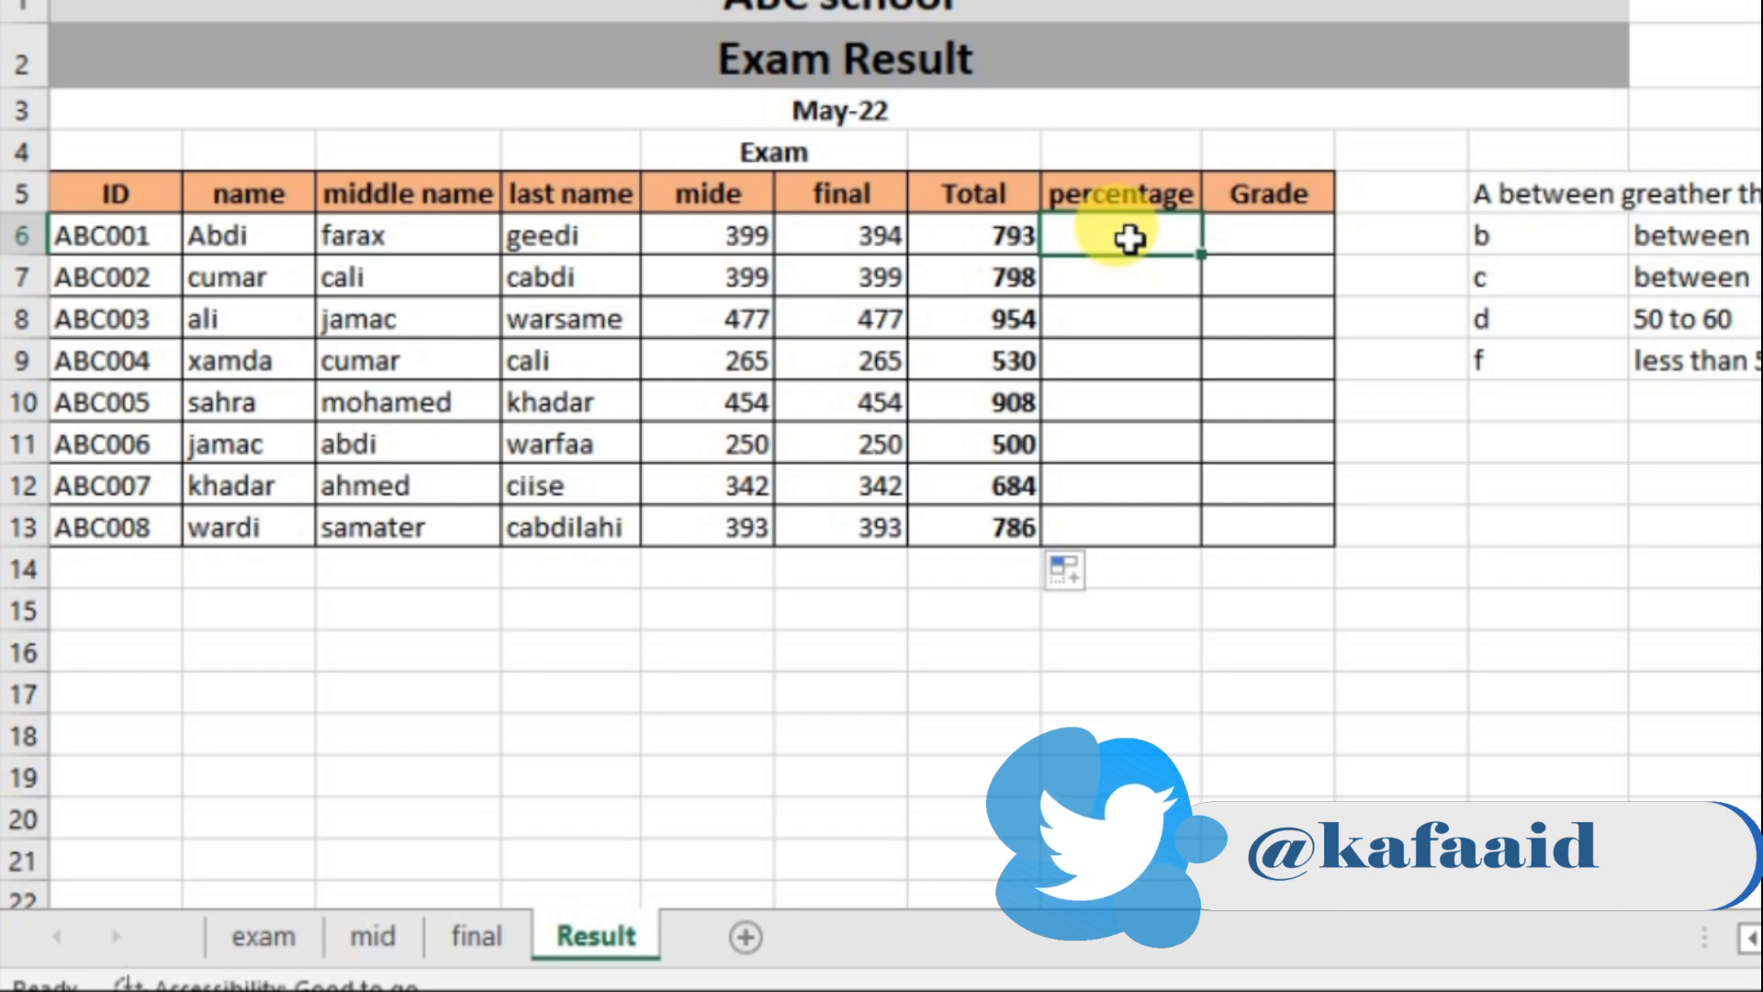
type("=")
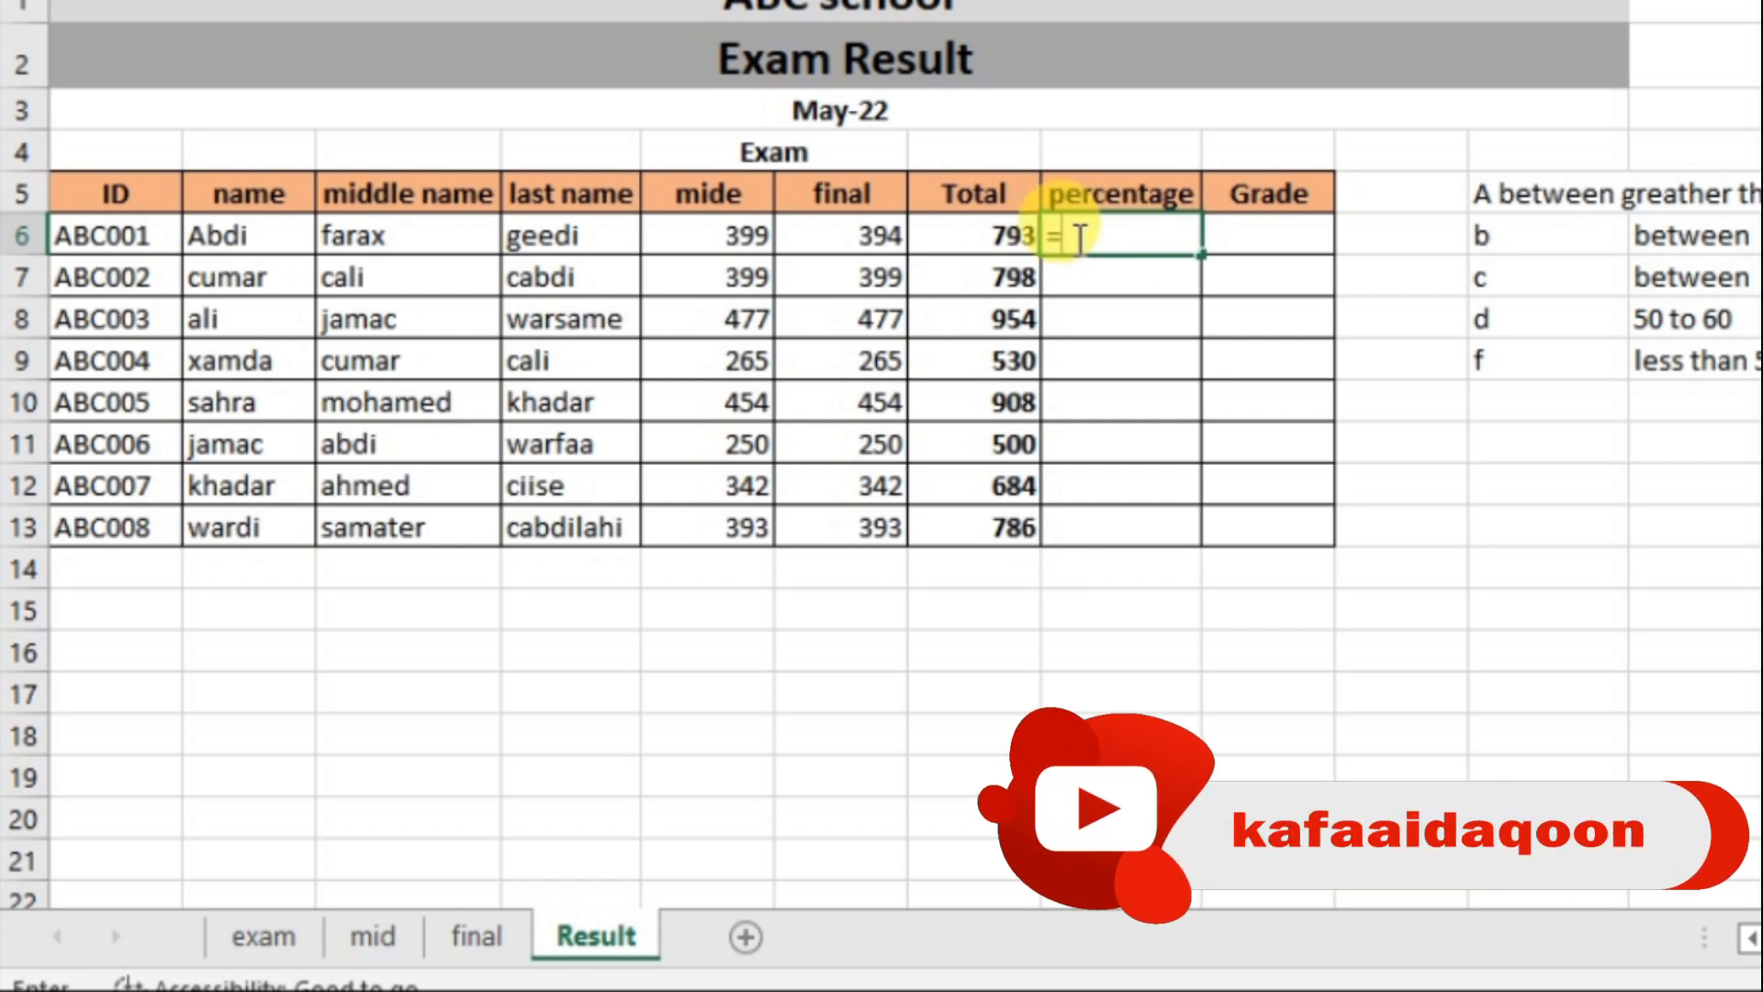
left_click(1010, 241)
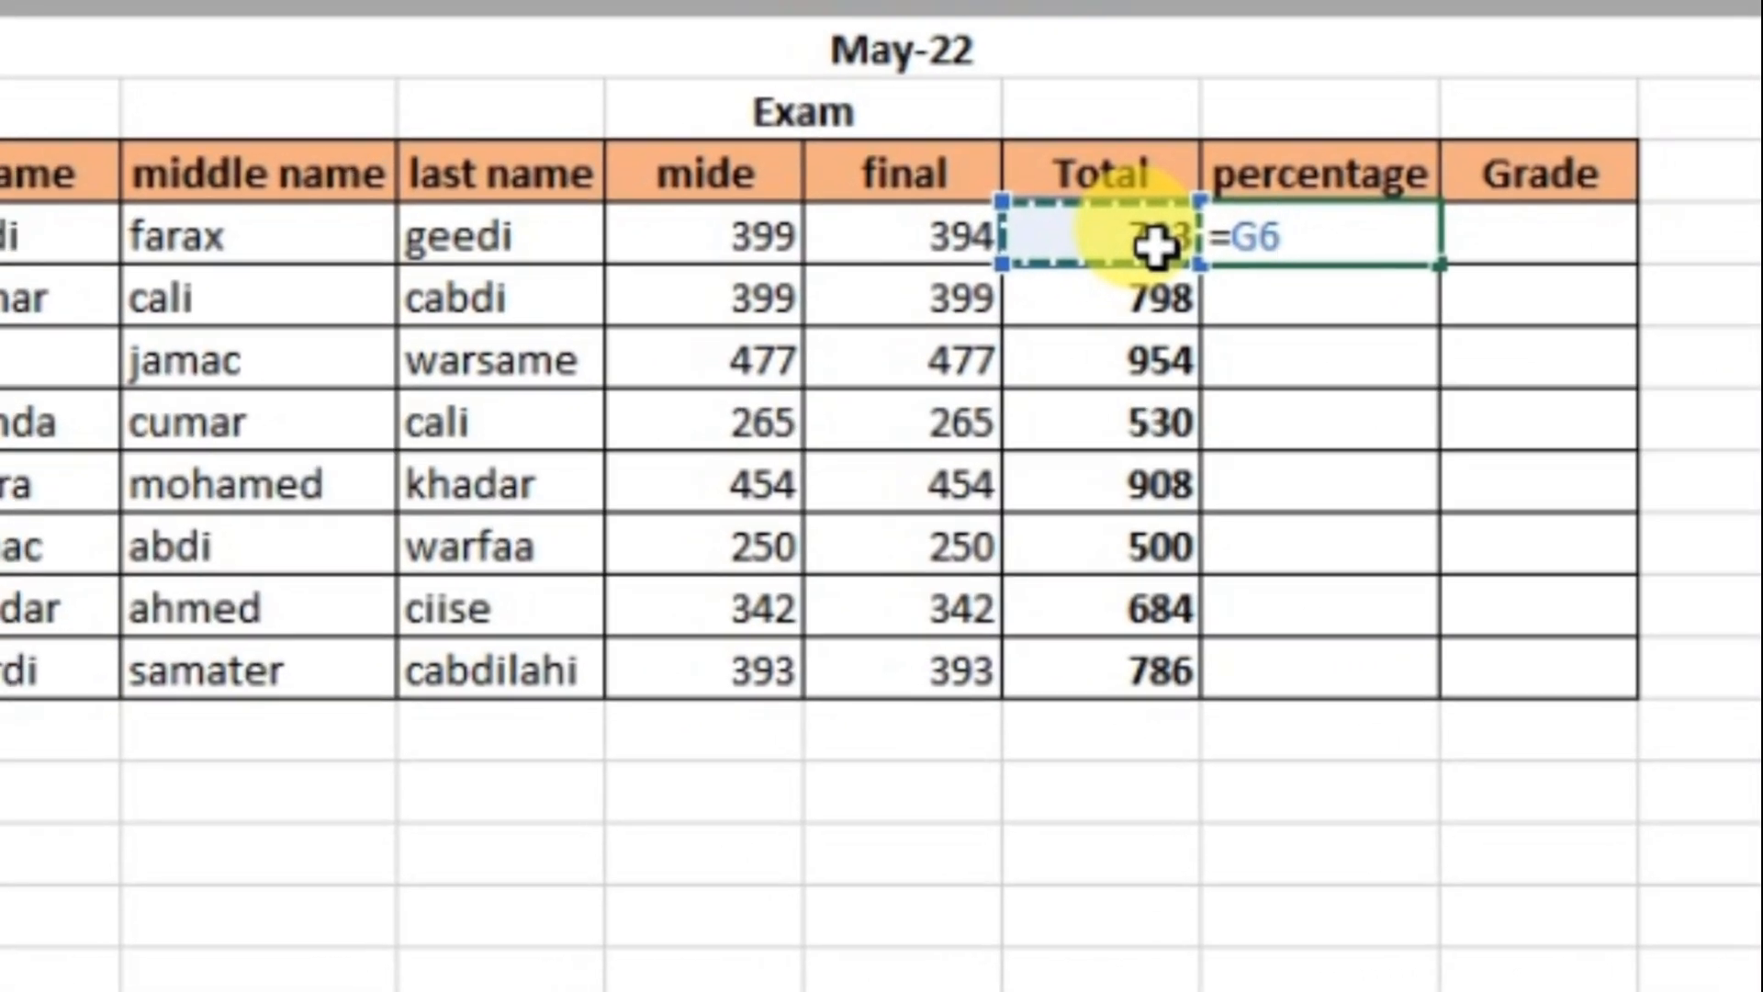
type("/1")
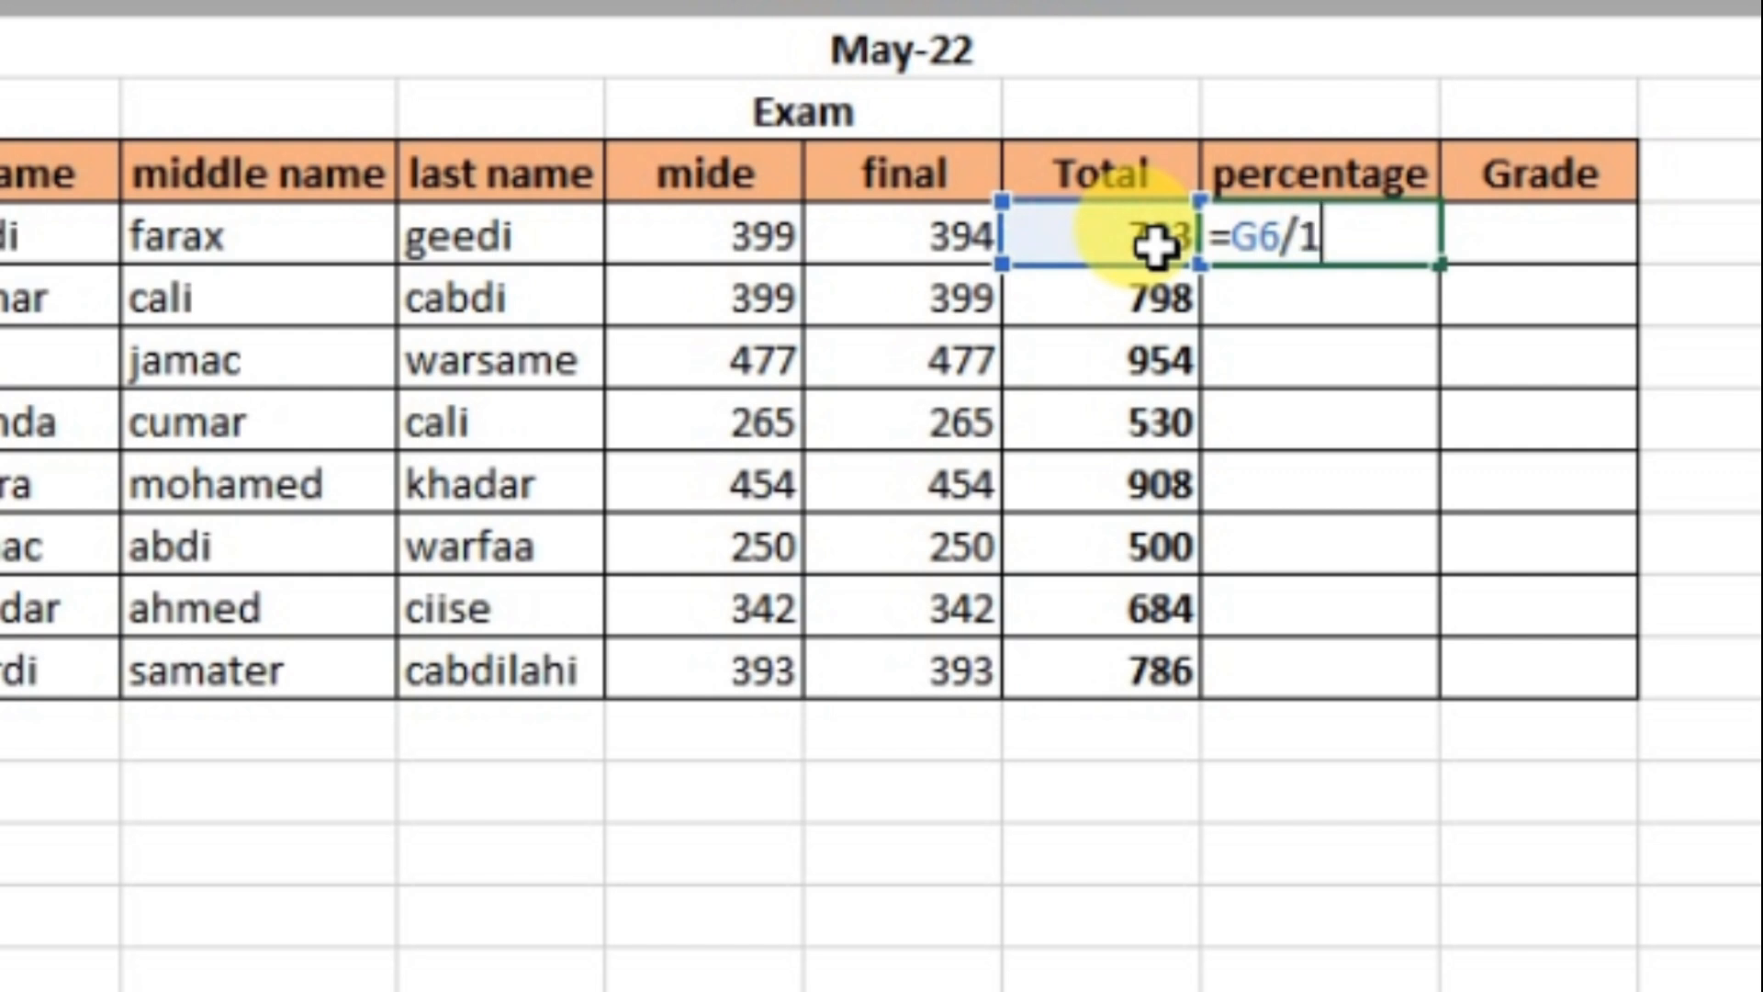
type("000")
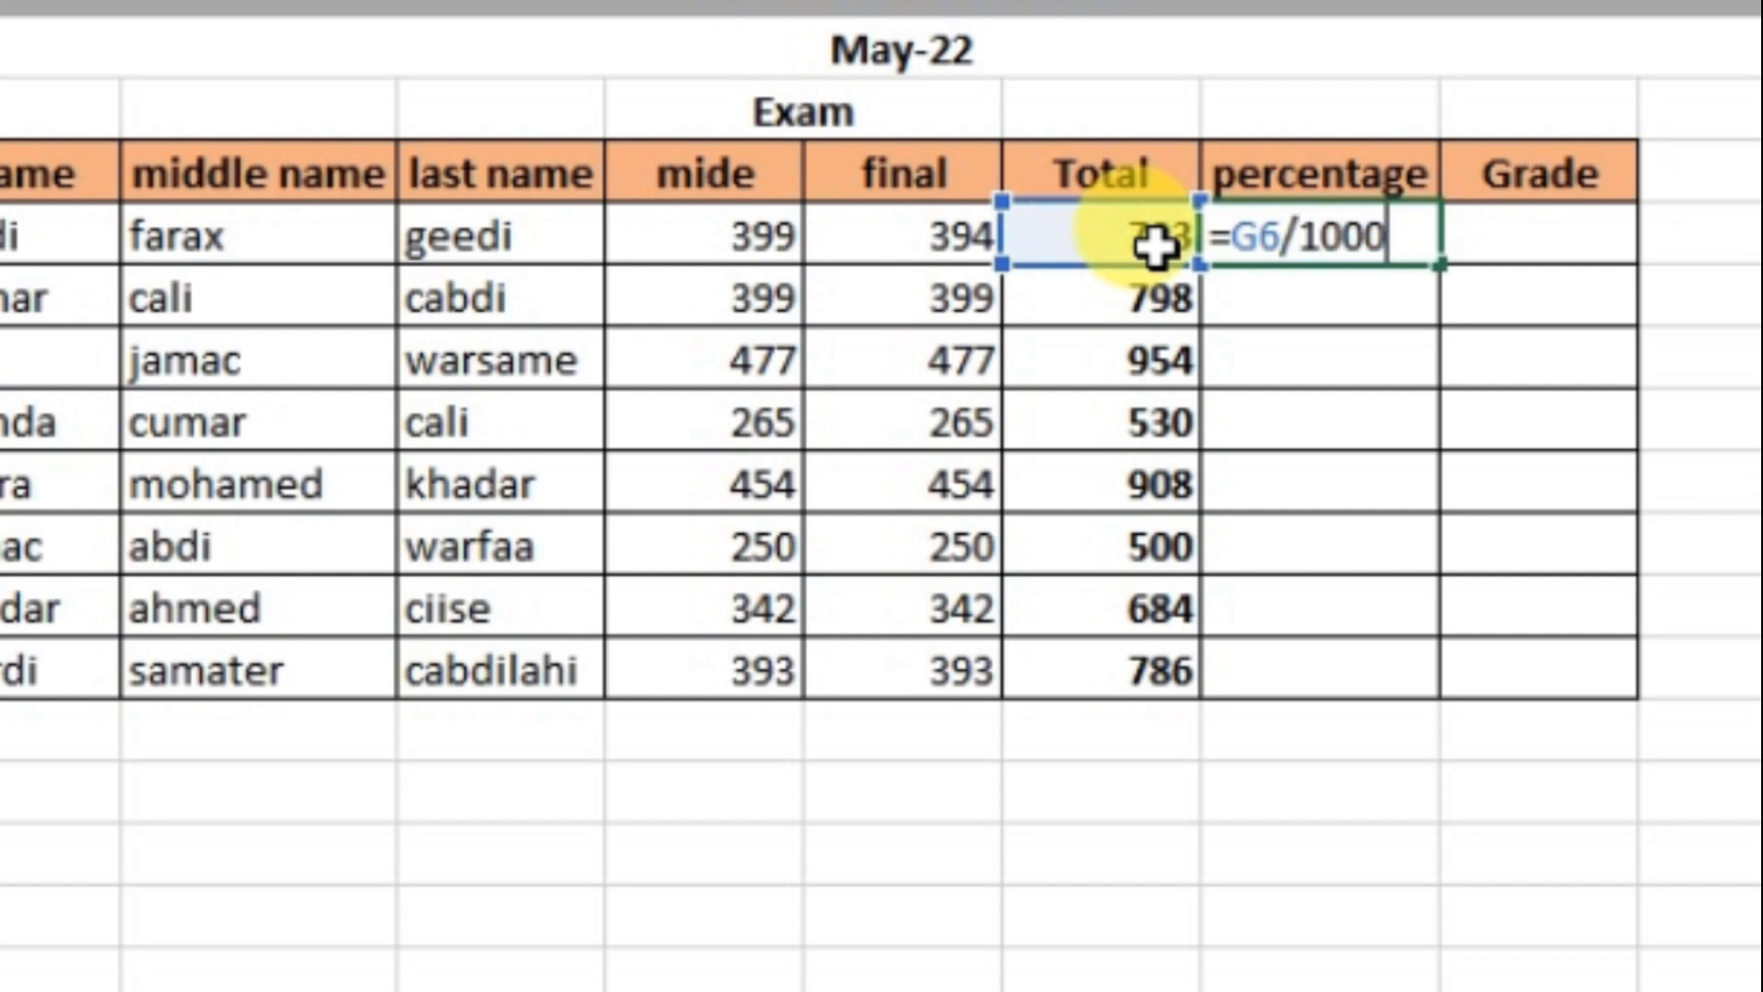
key("Return")
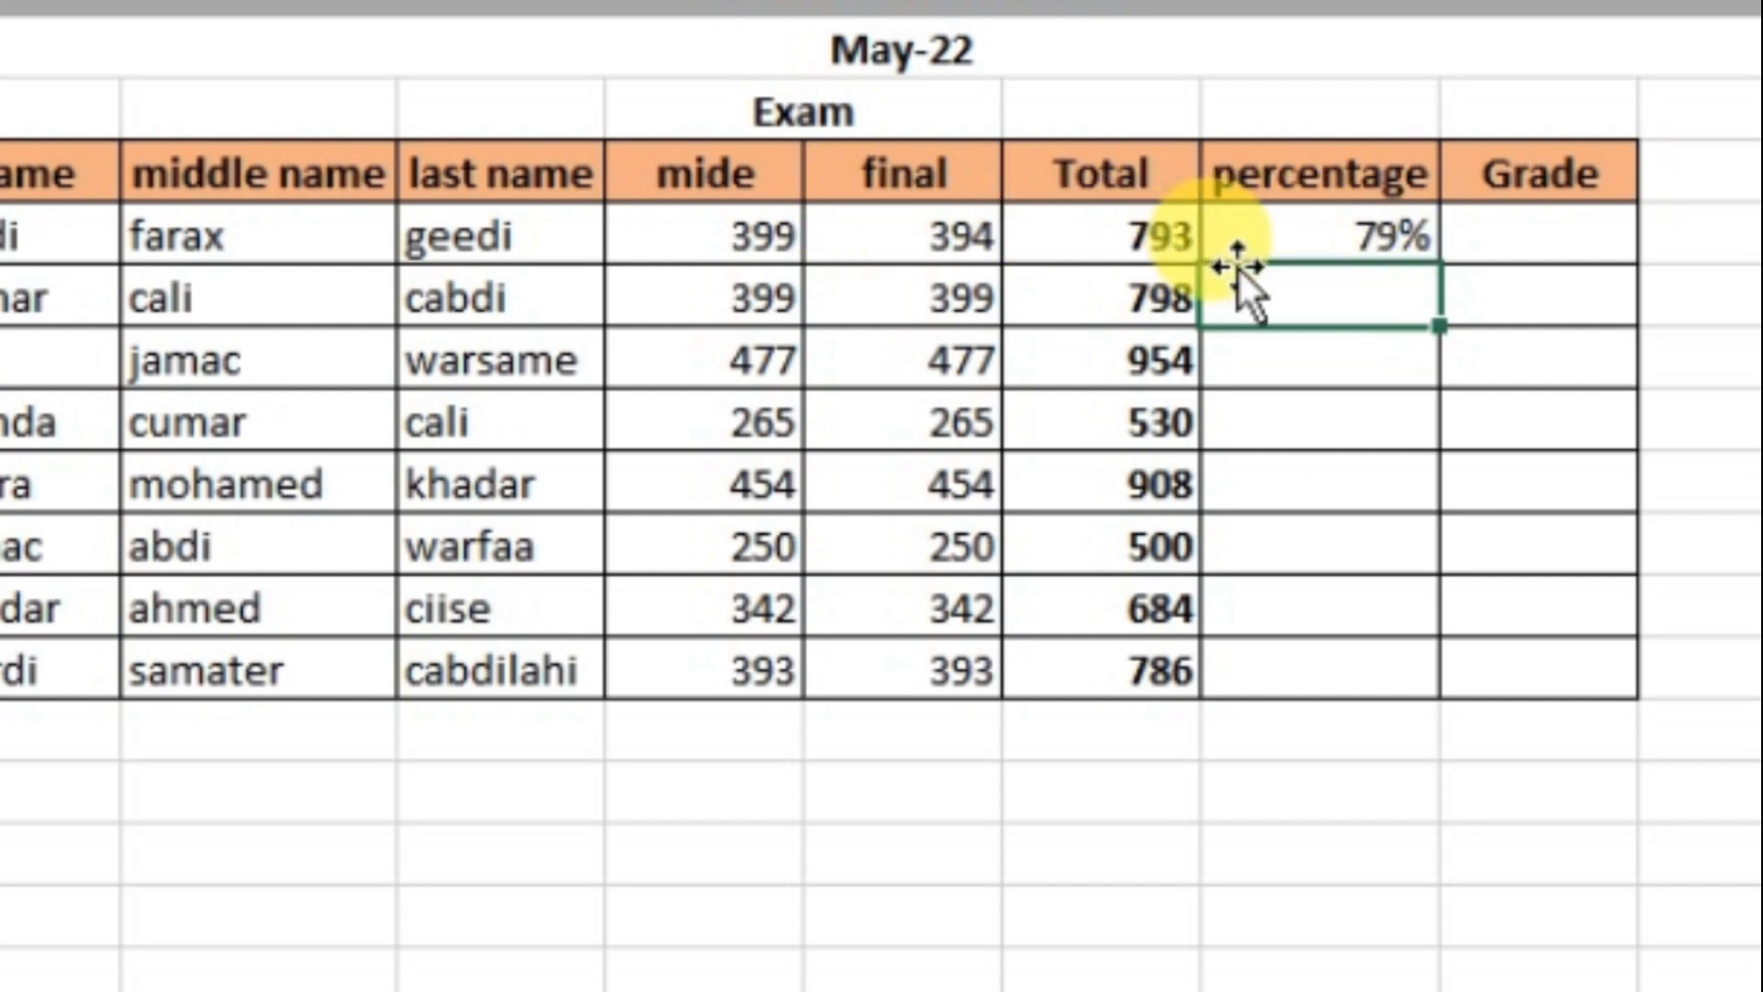
left_click(1322, 237)
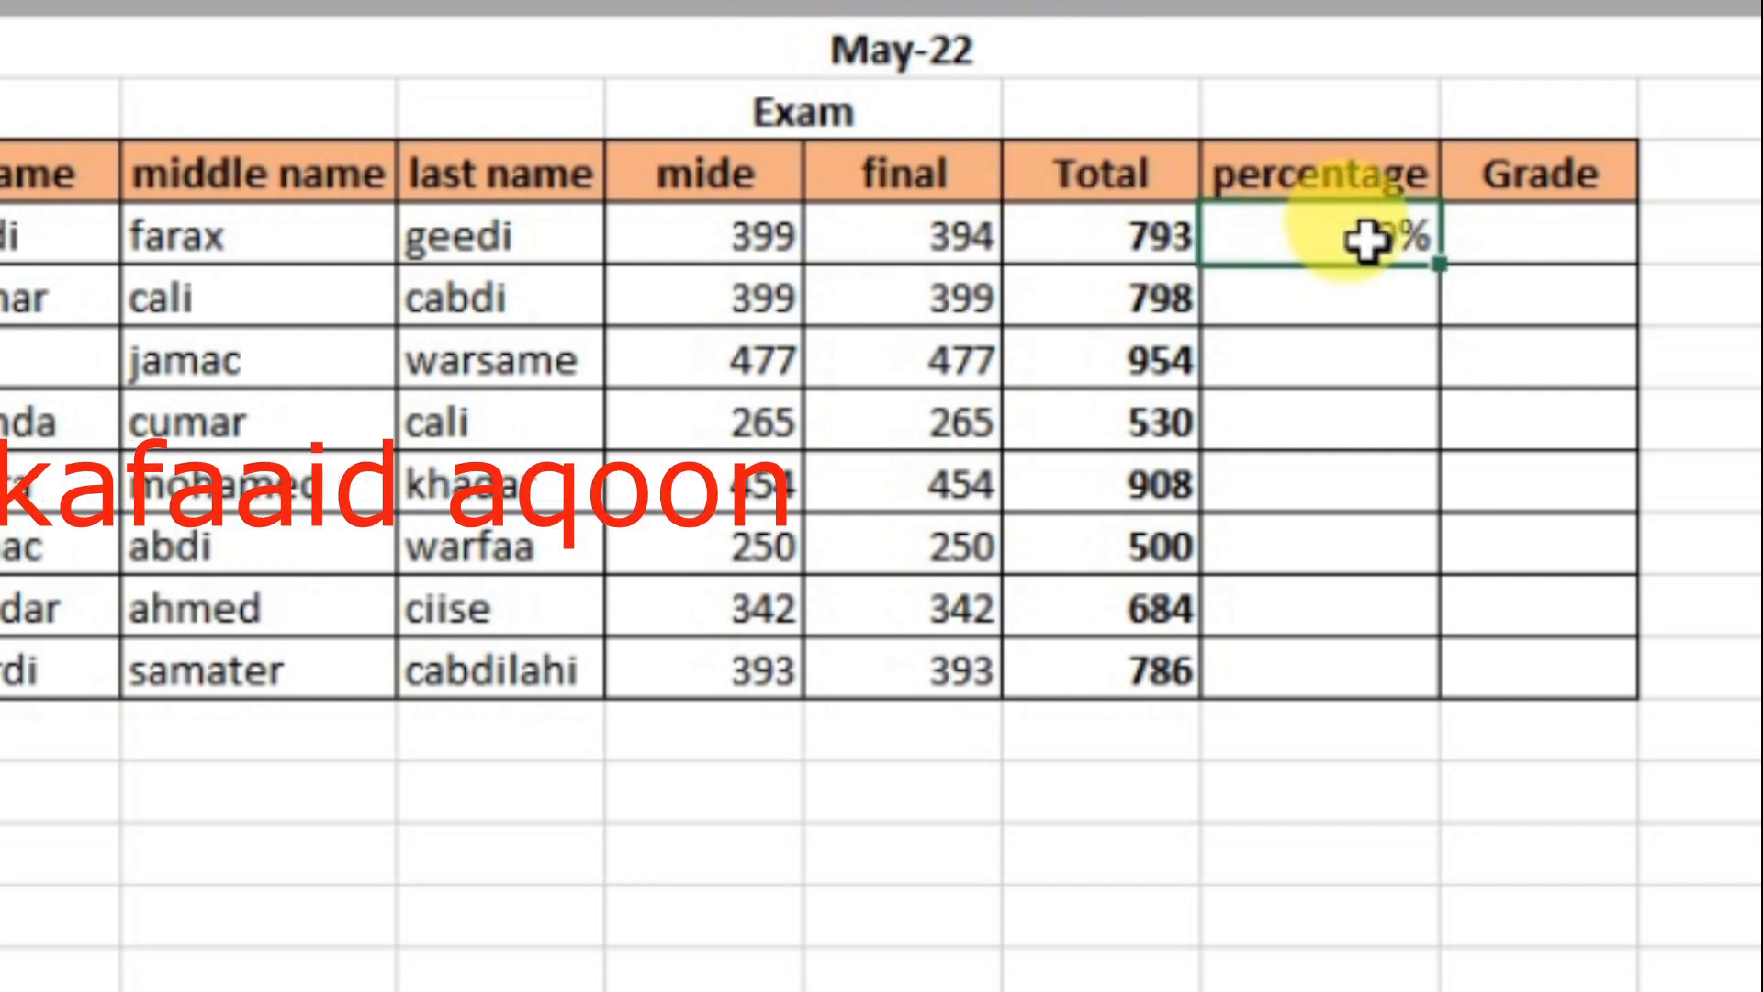
left_click_drag(1442, 263, 1347, 689)
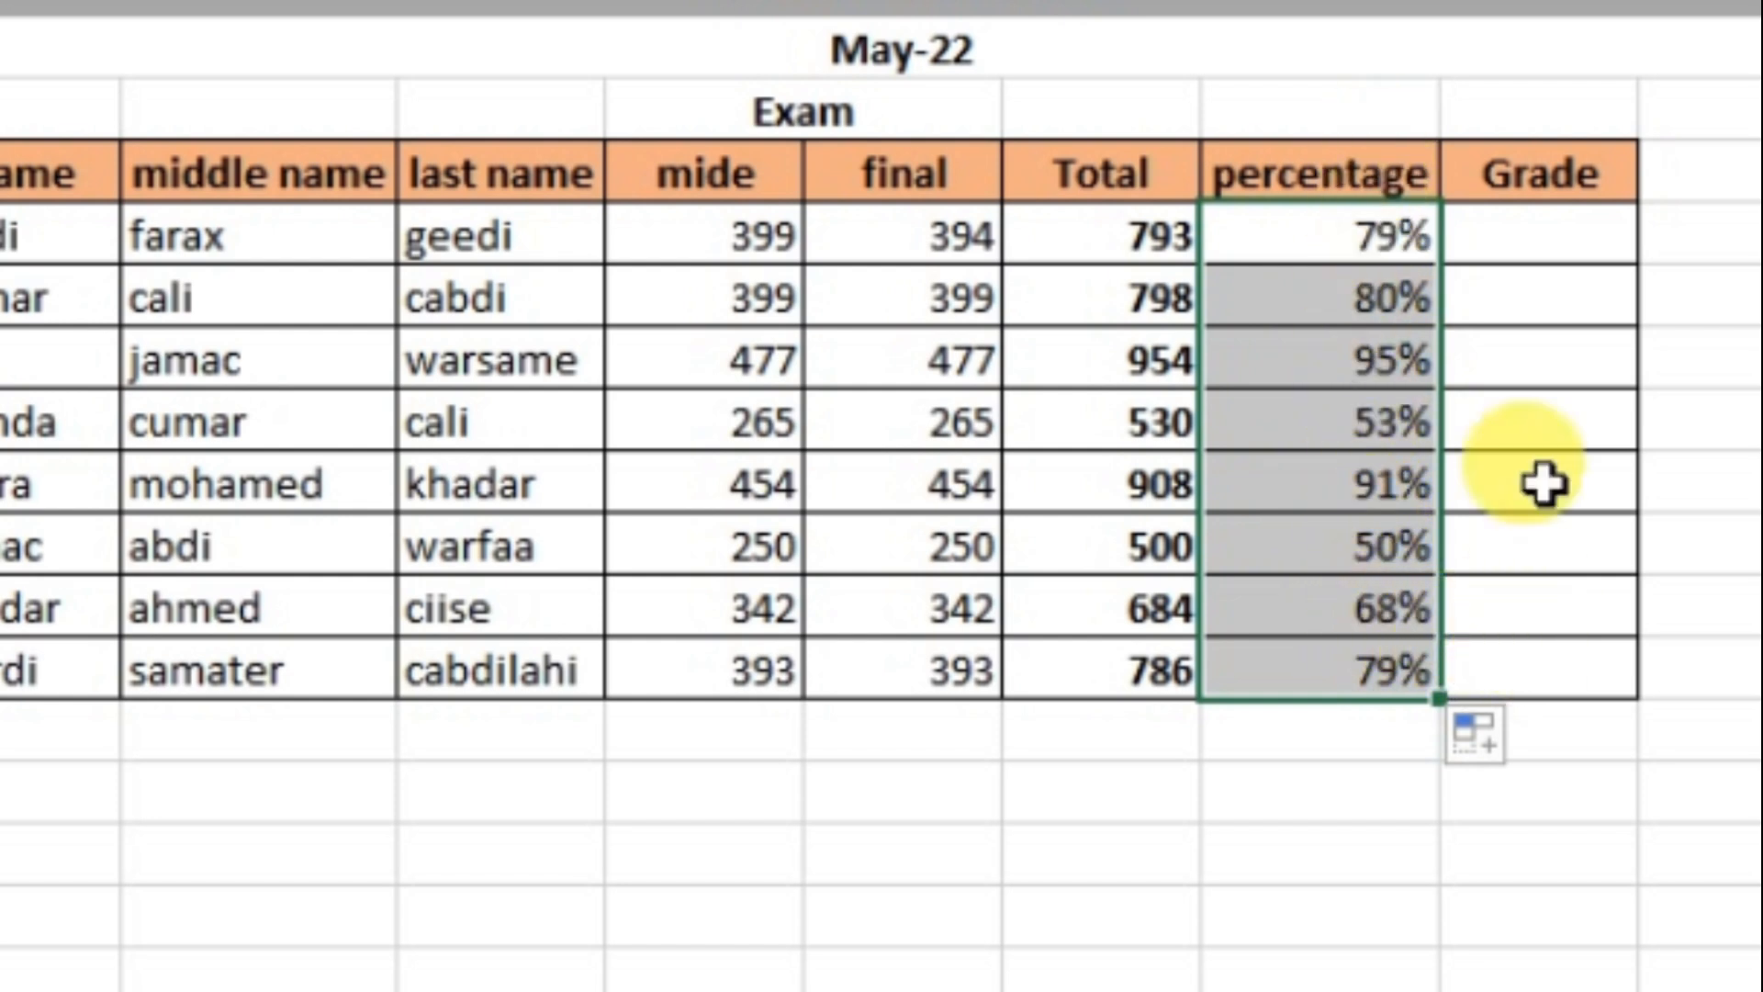
Step: Start a grade formula in the first student's Grade cell I6 that returns "A" when H6>90%
left_click(1561, 241)
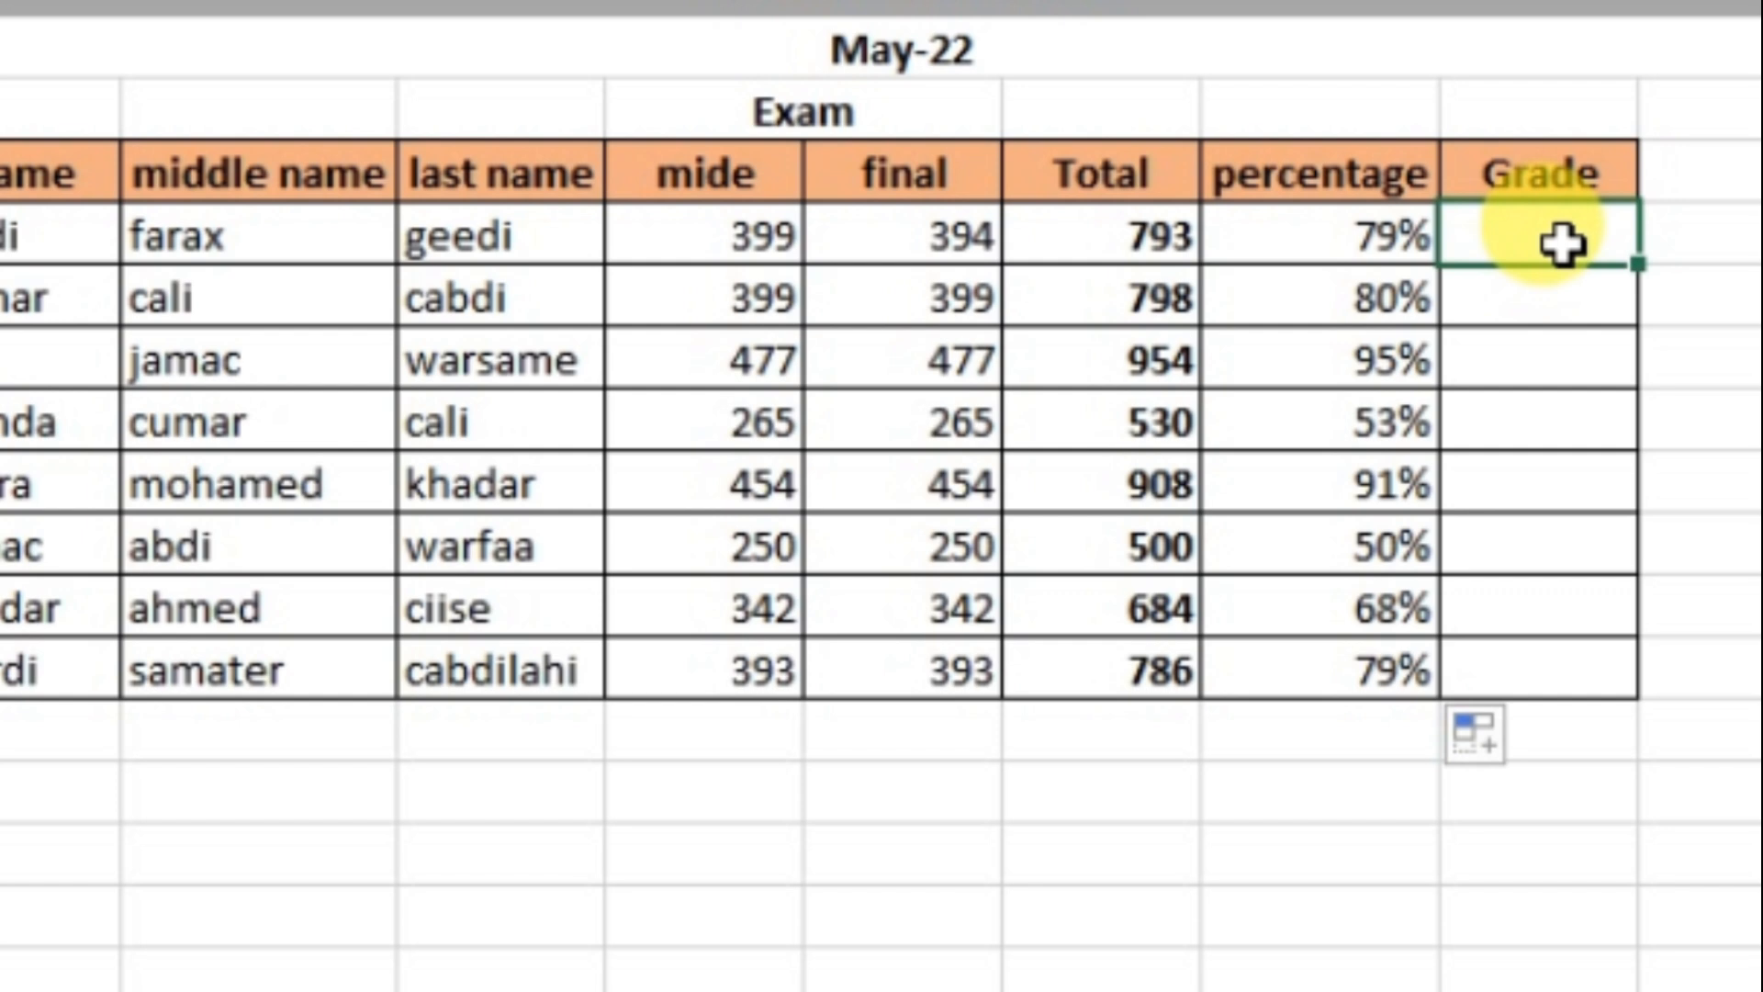
double_click(1561, 244)
type("=")
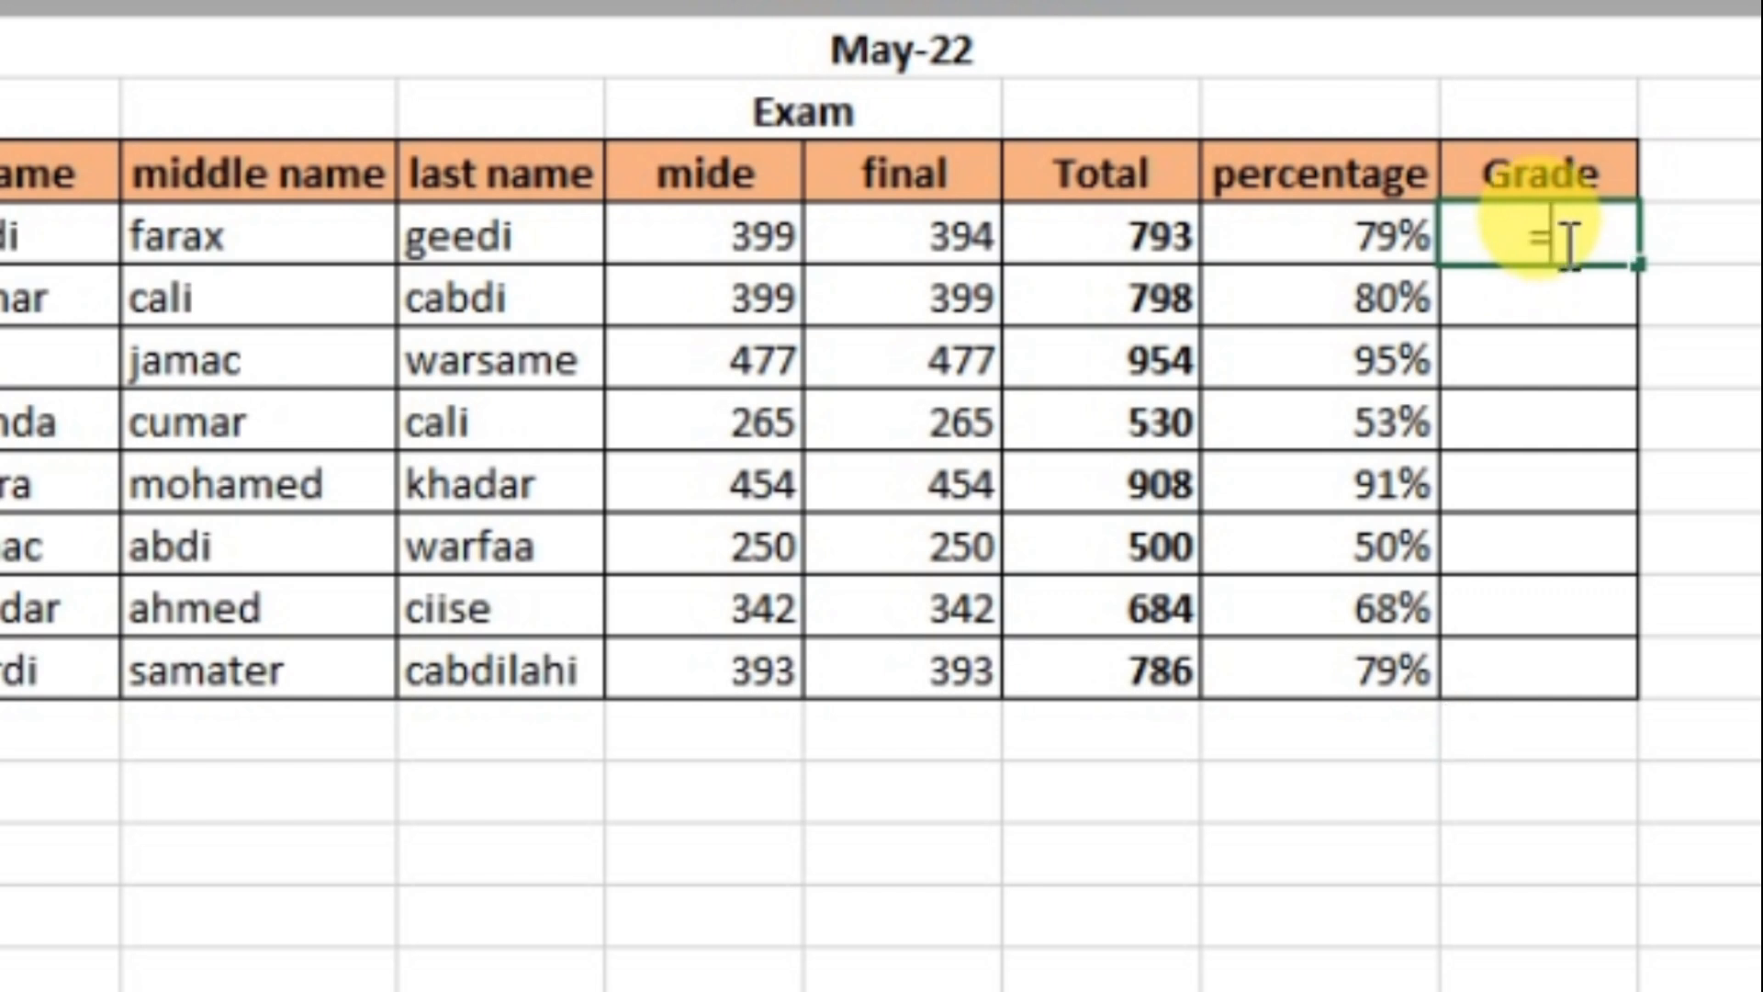
type("if")
key("Tab")
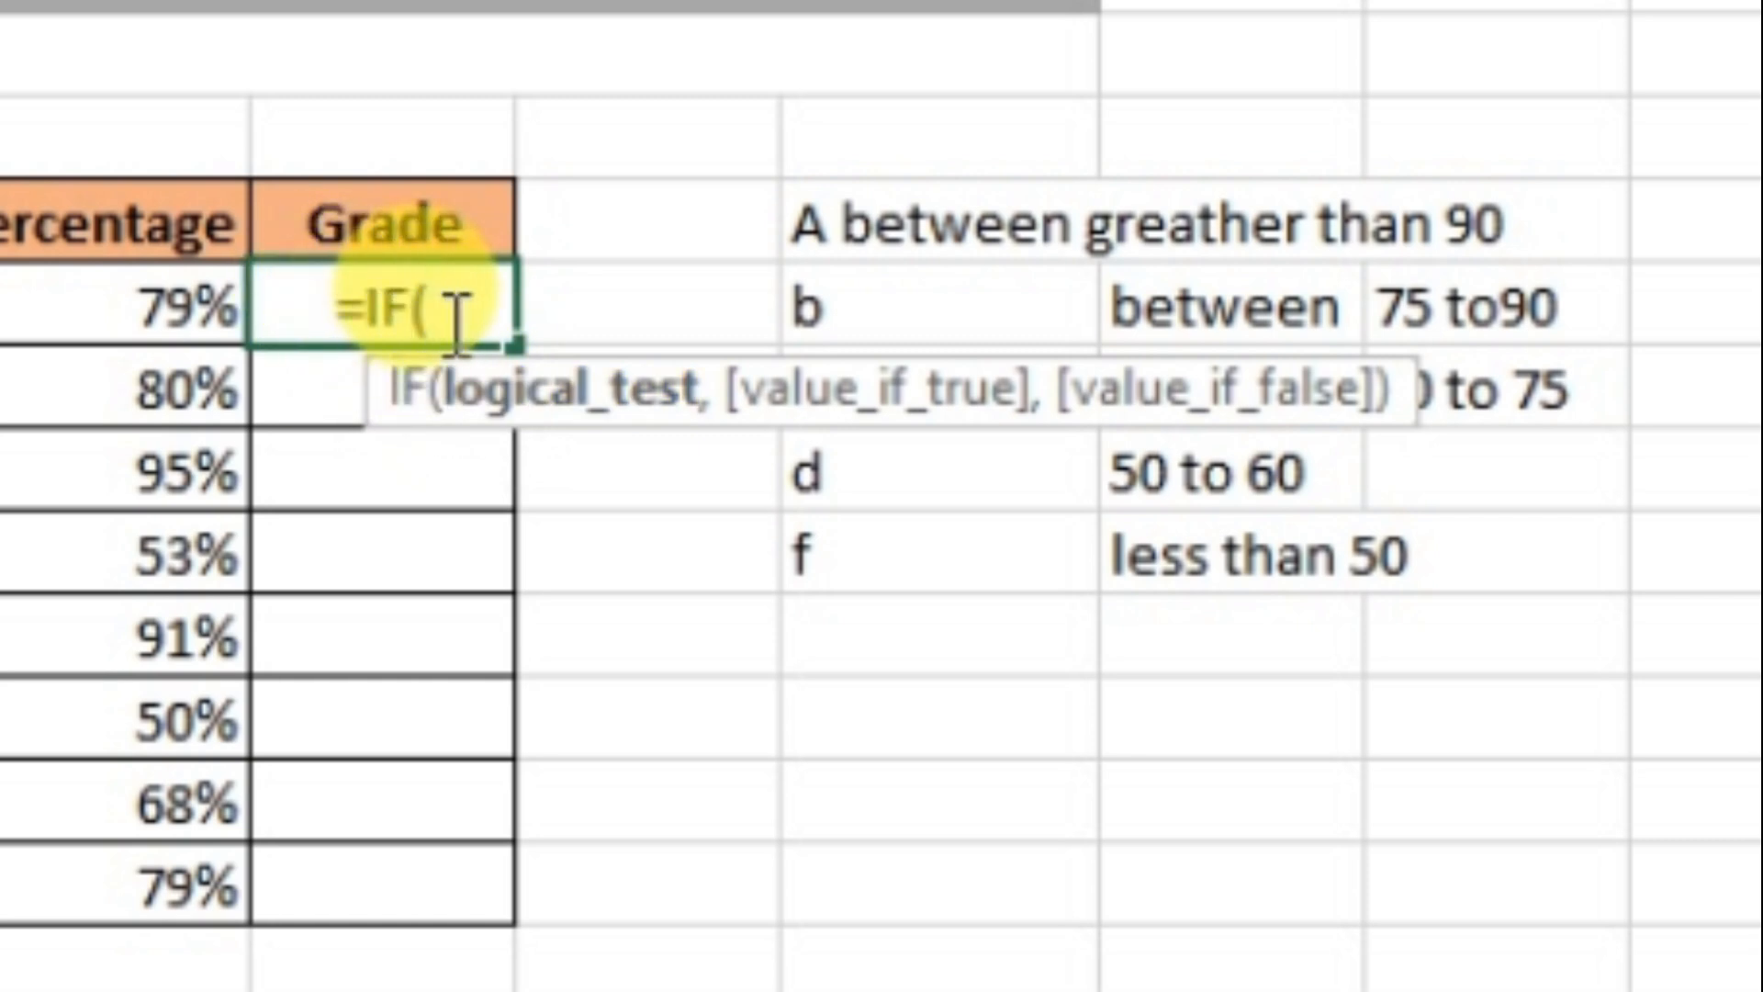
left_click(115, 321)
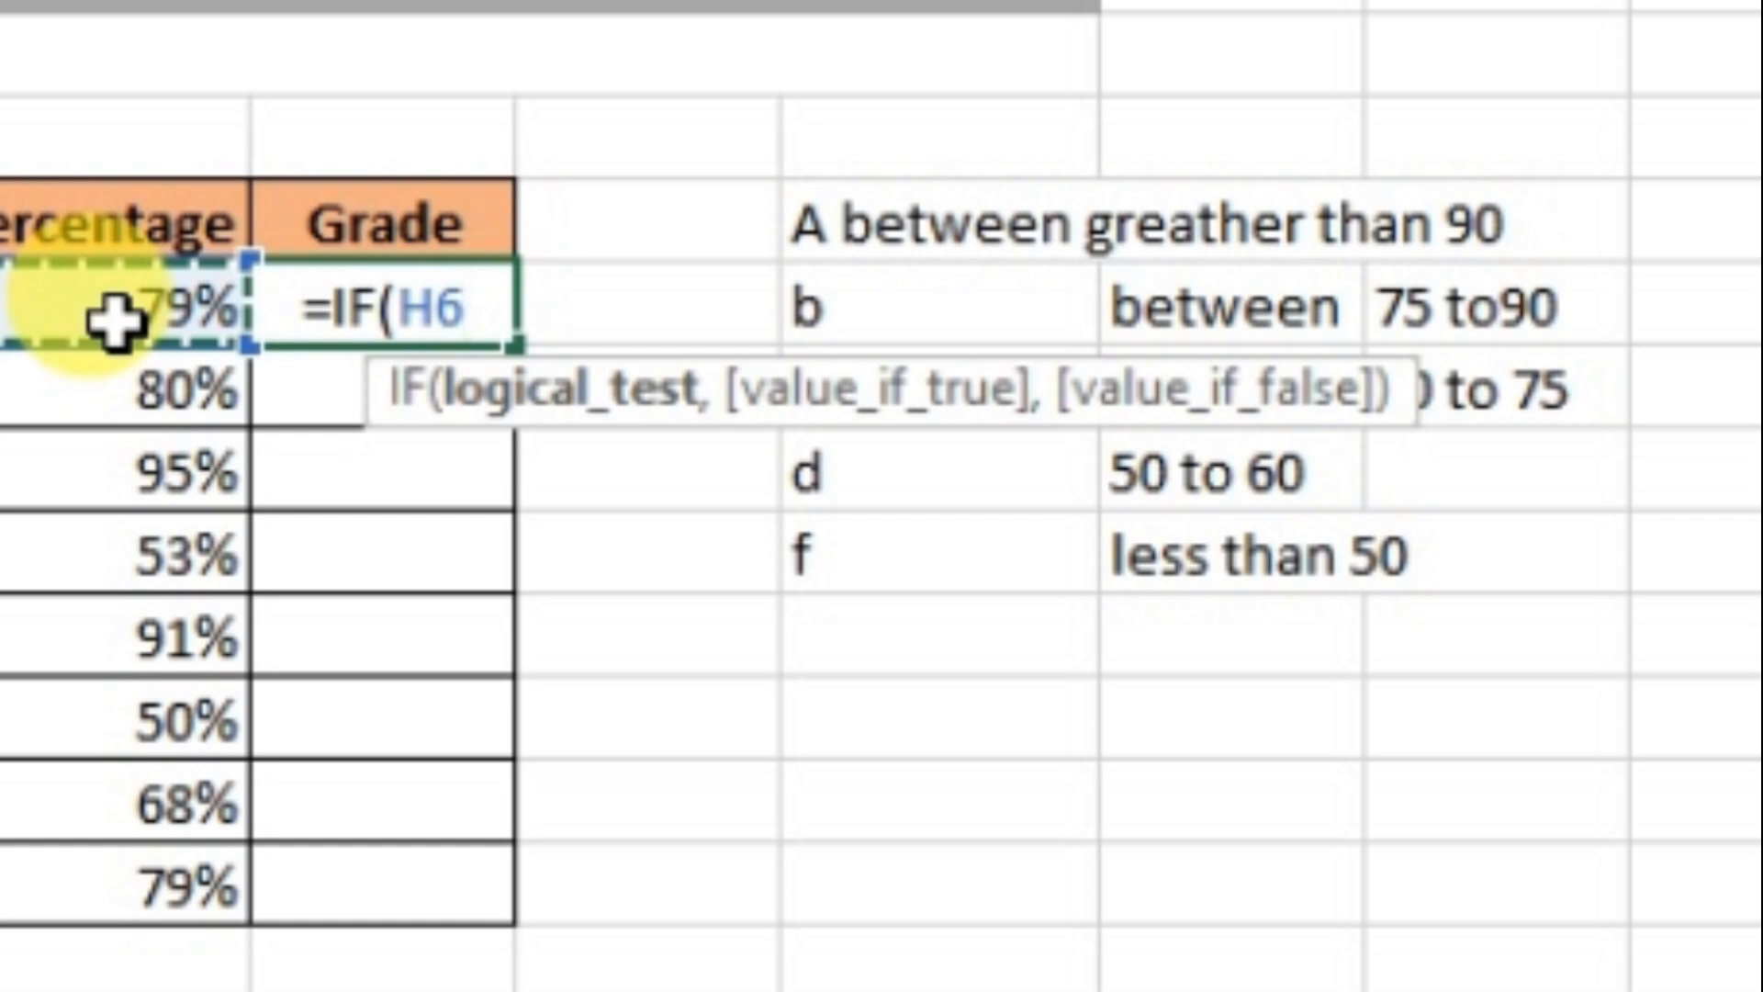
type(">")
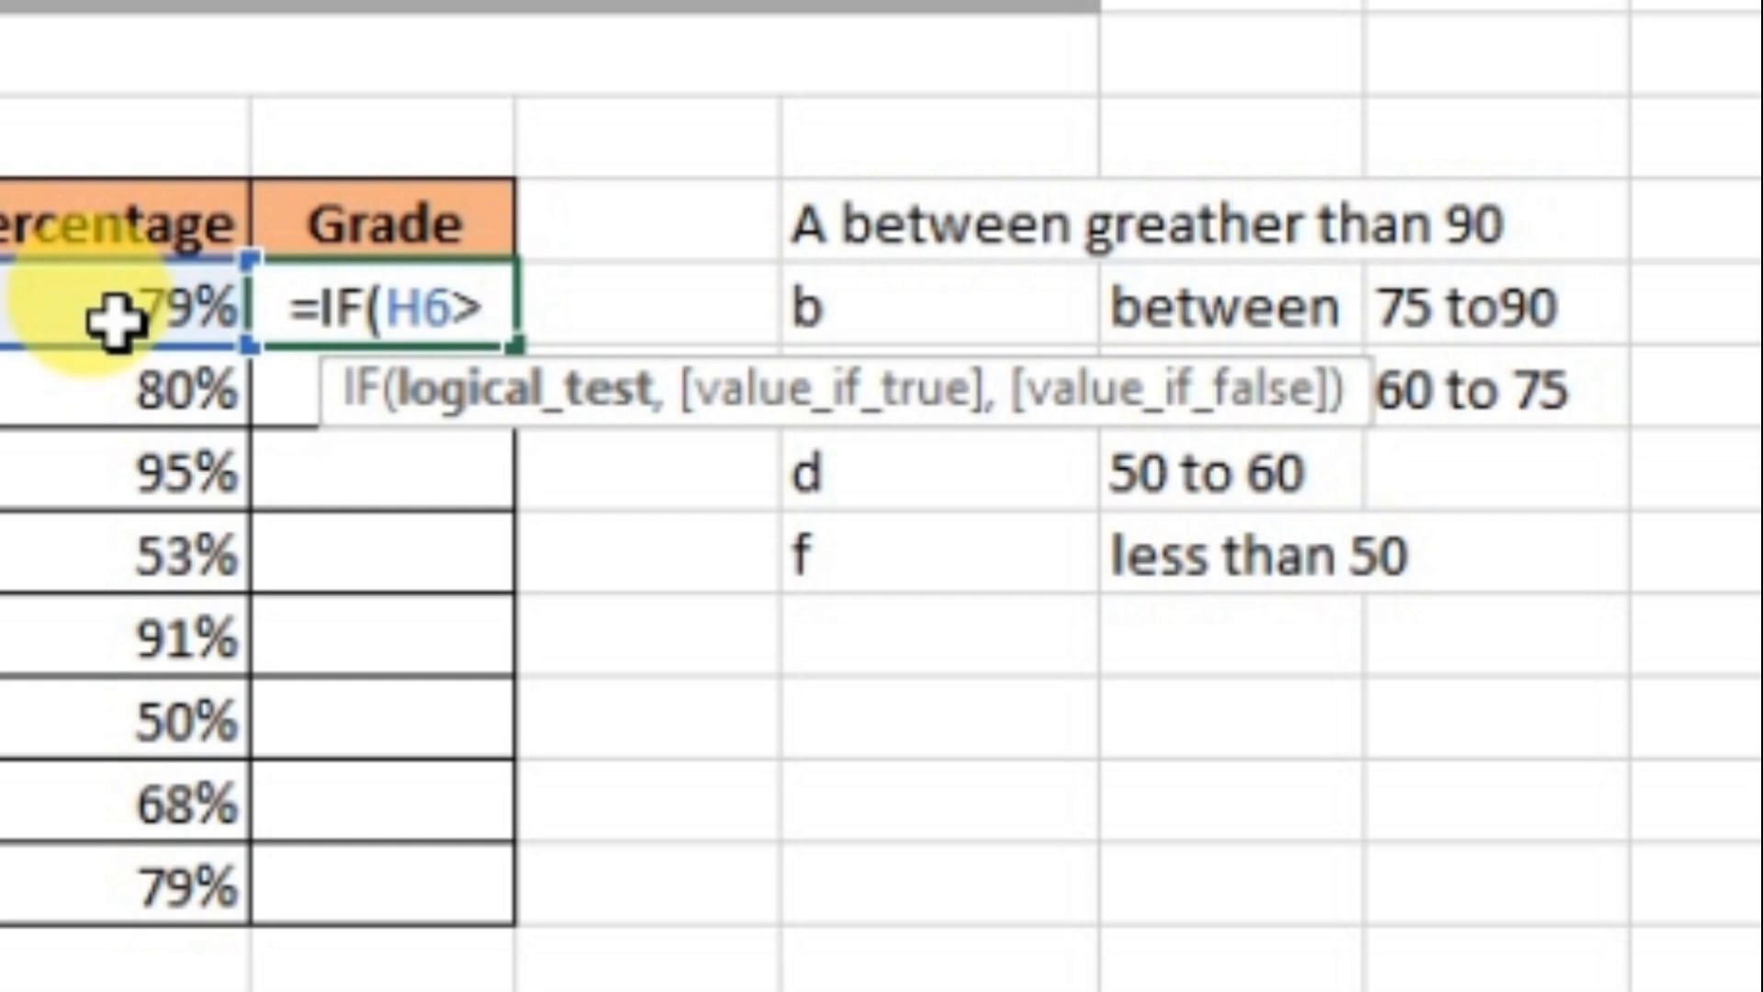
type("90")
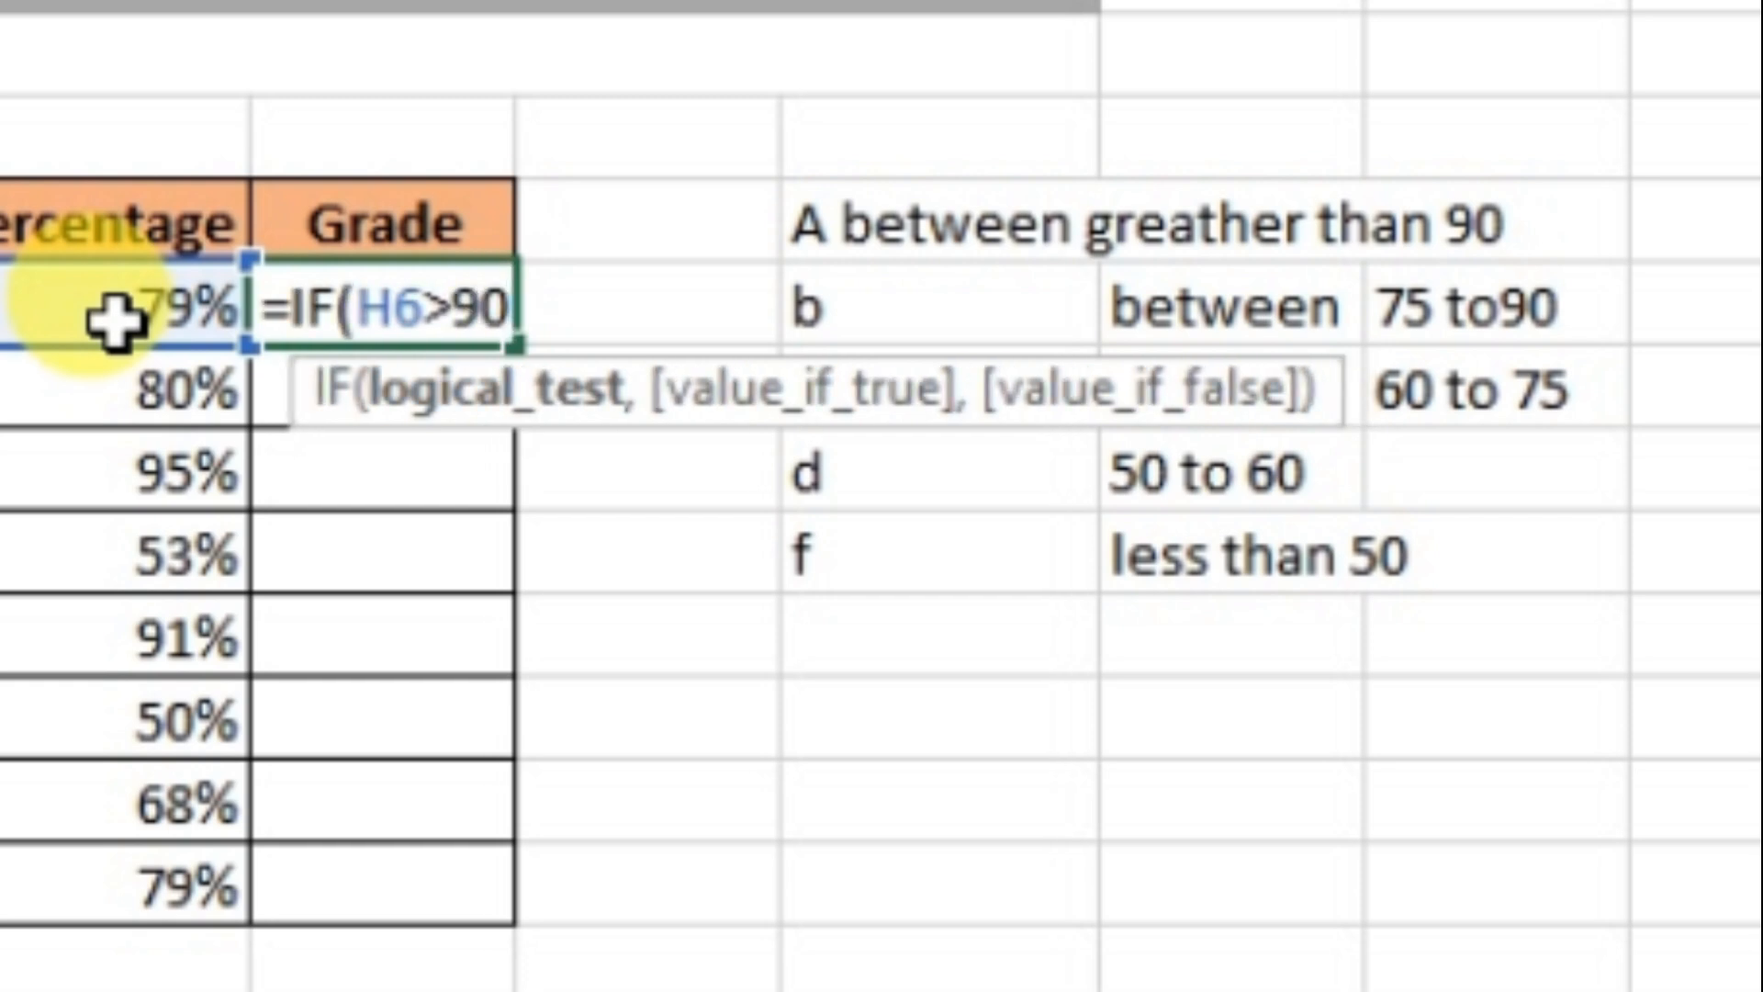
type("%")
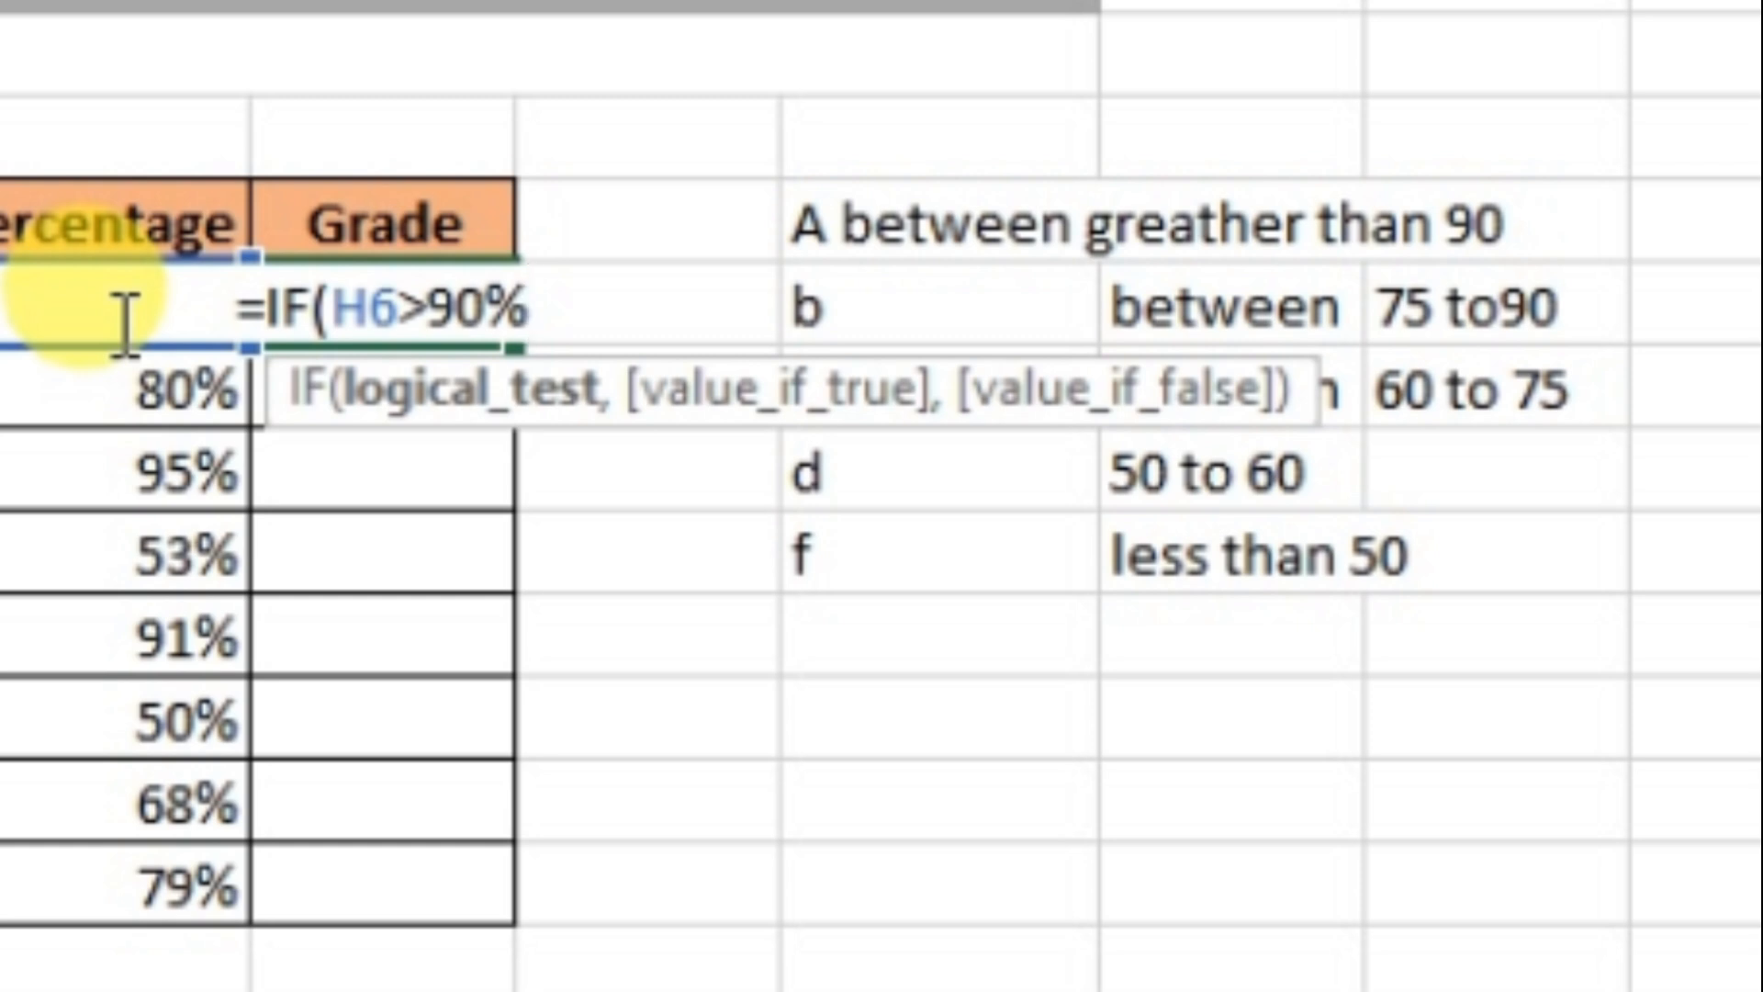
type(",")
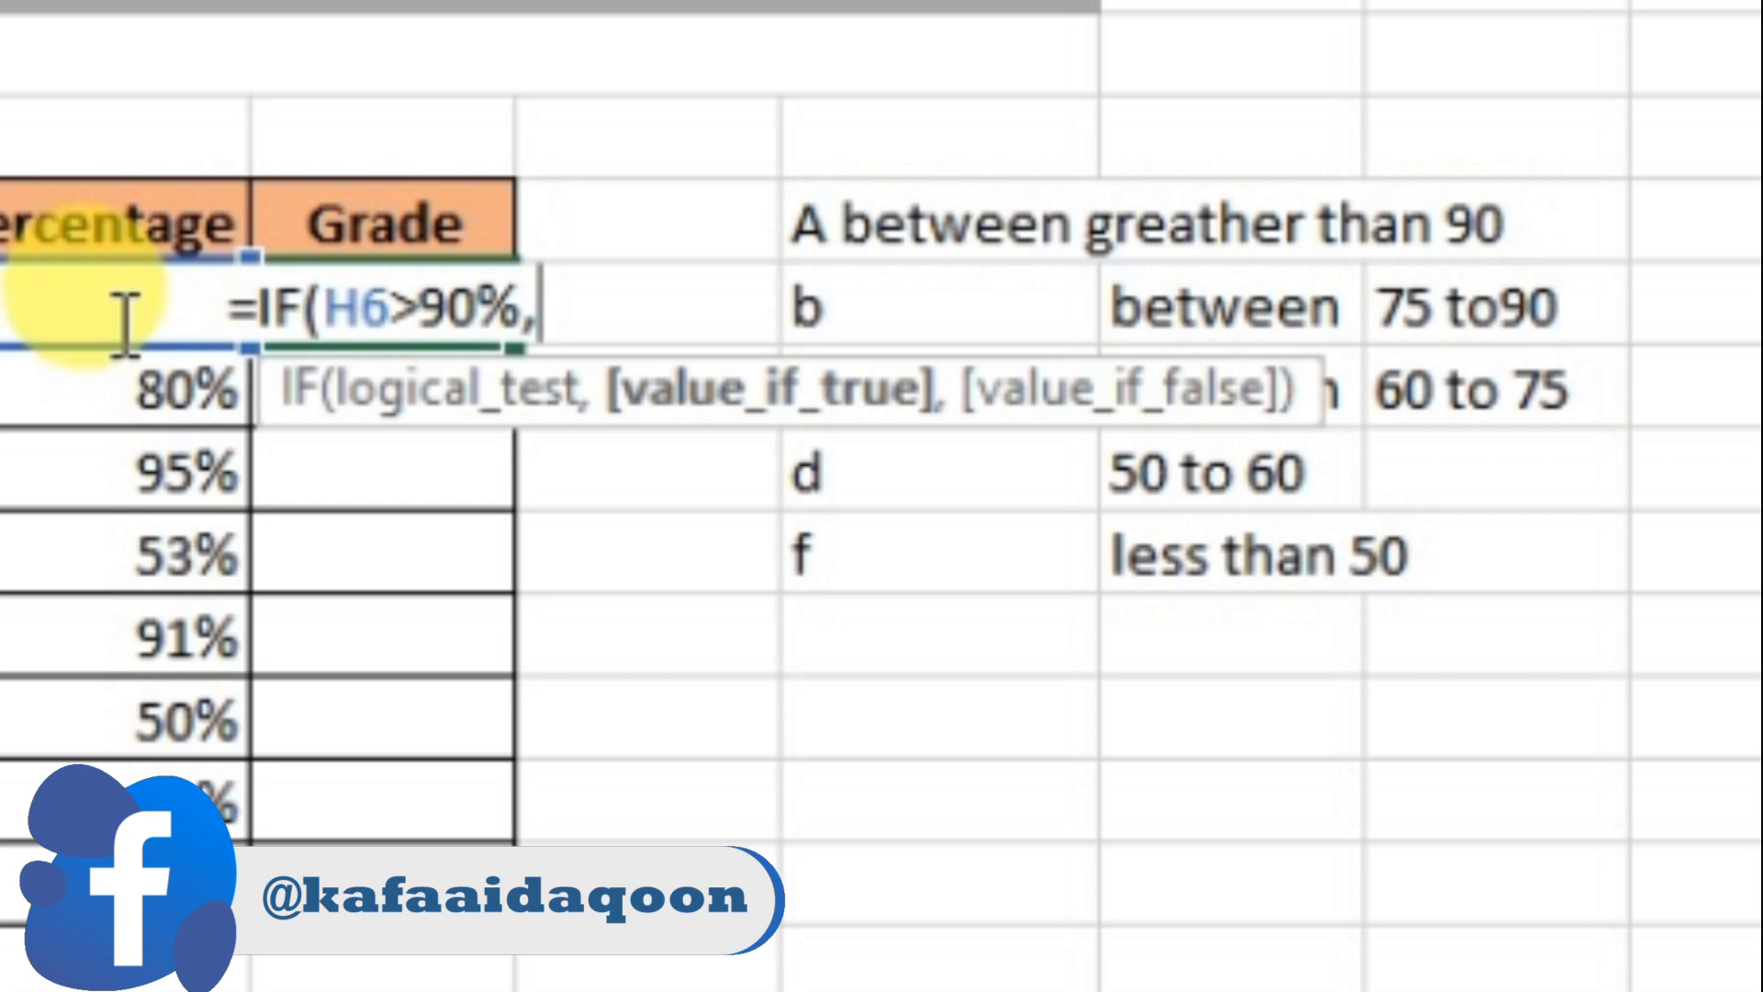
type("\"")
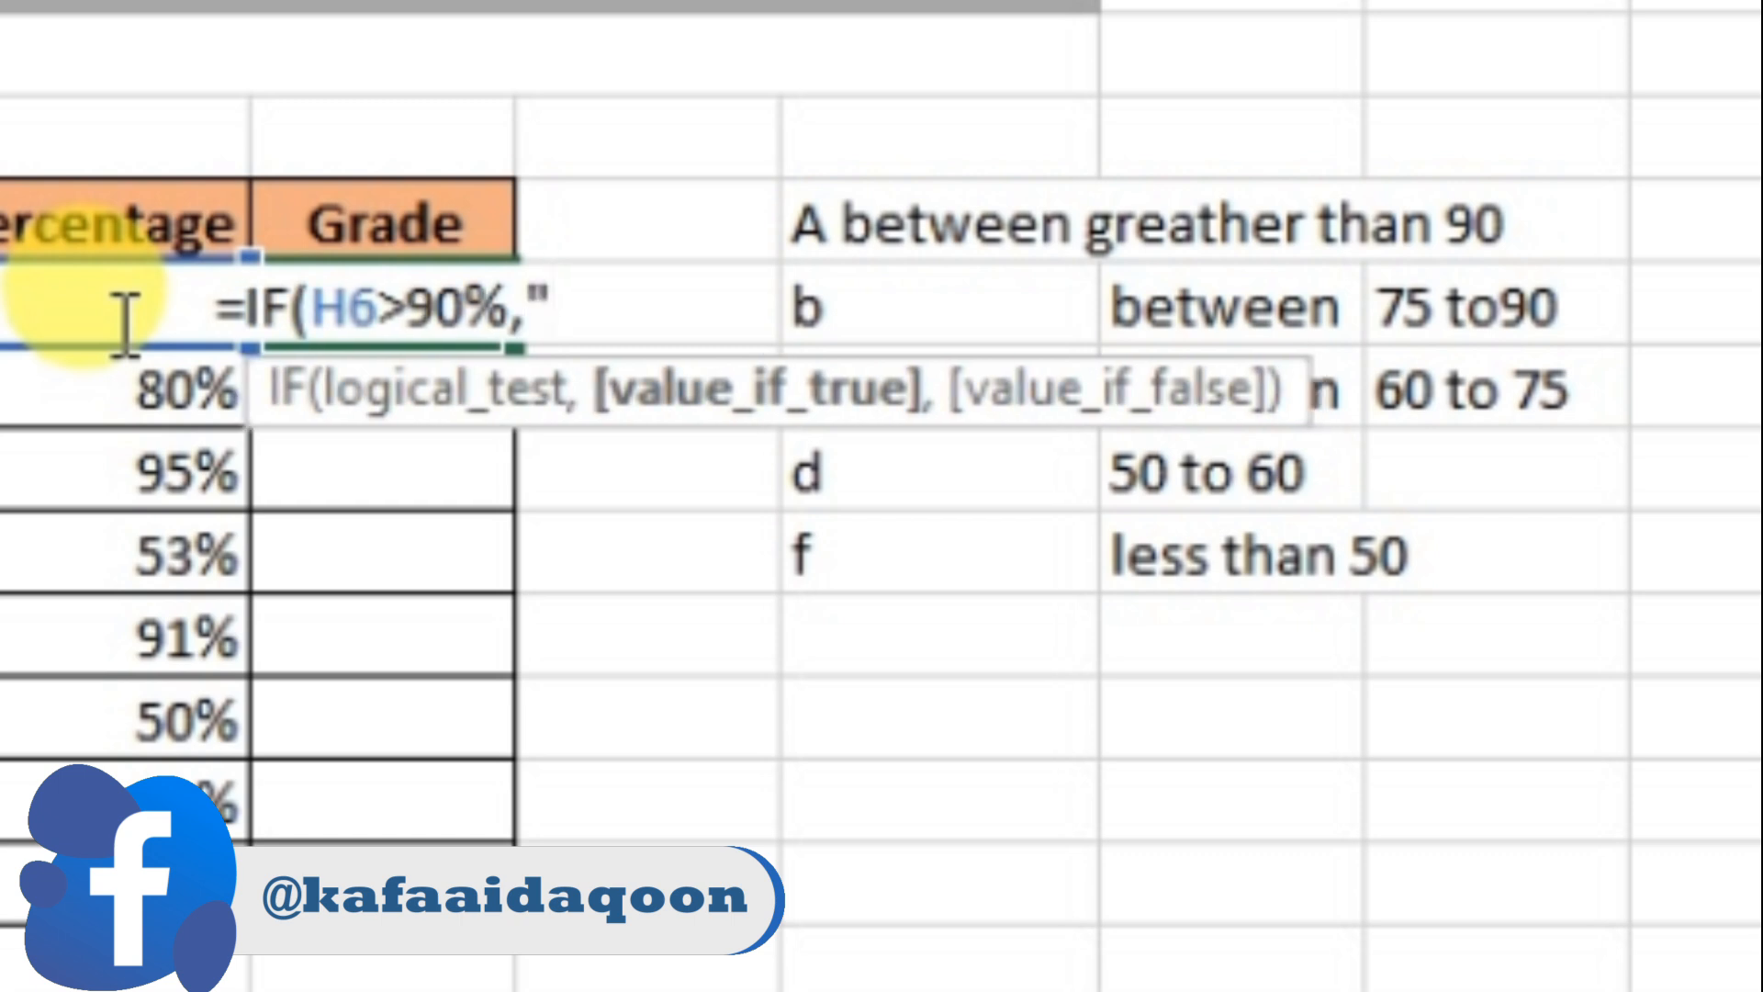
type("A")
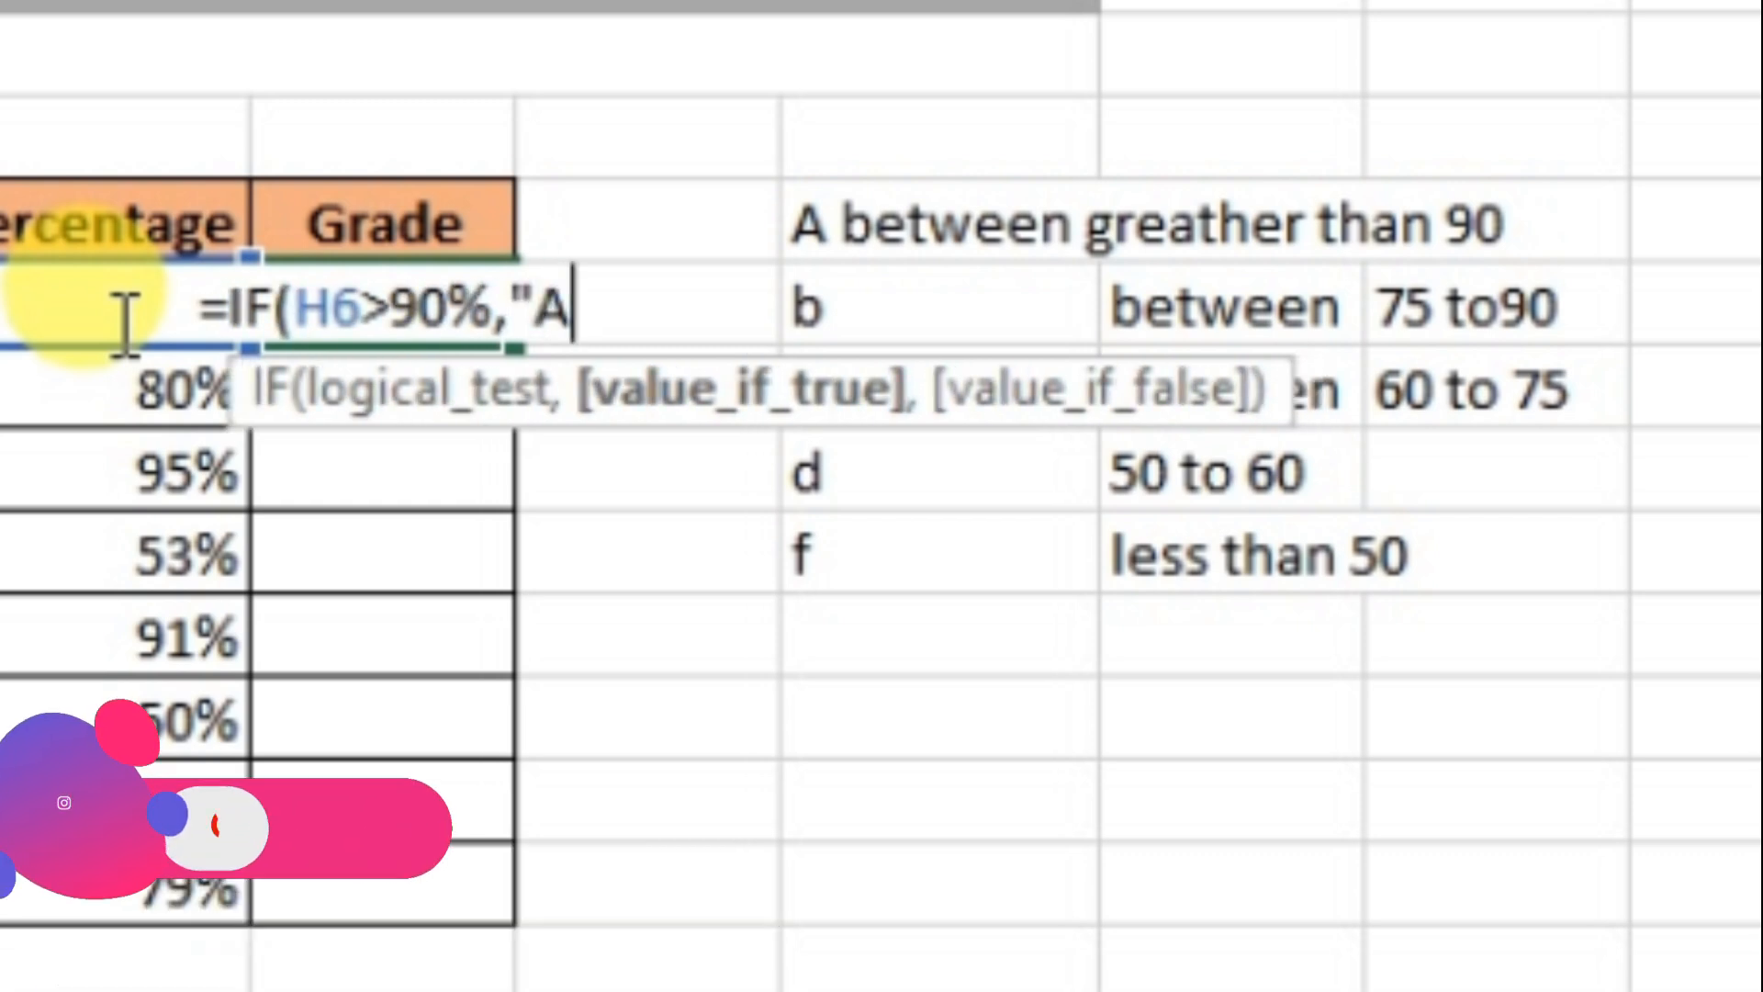
type("\"")
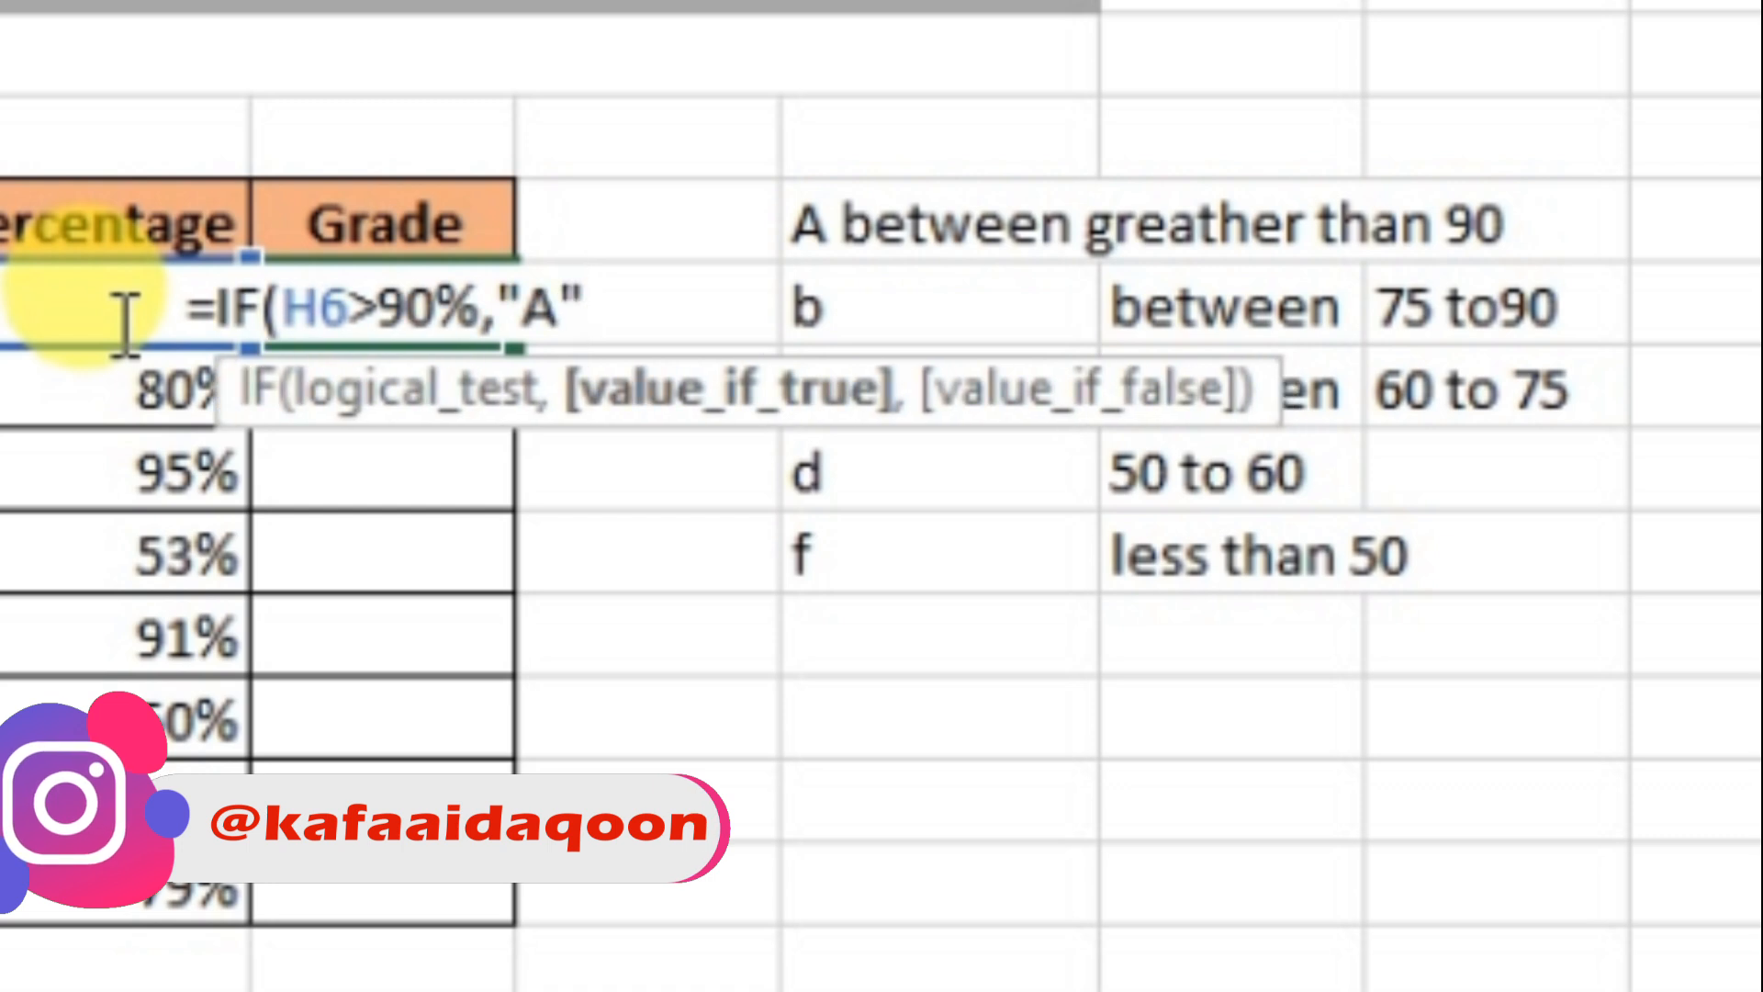
type(",")
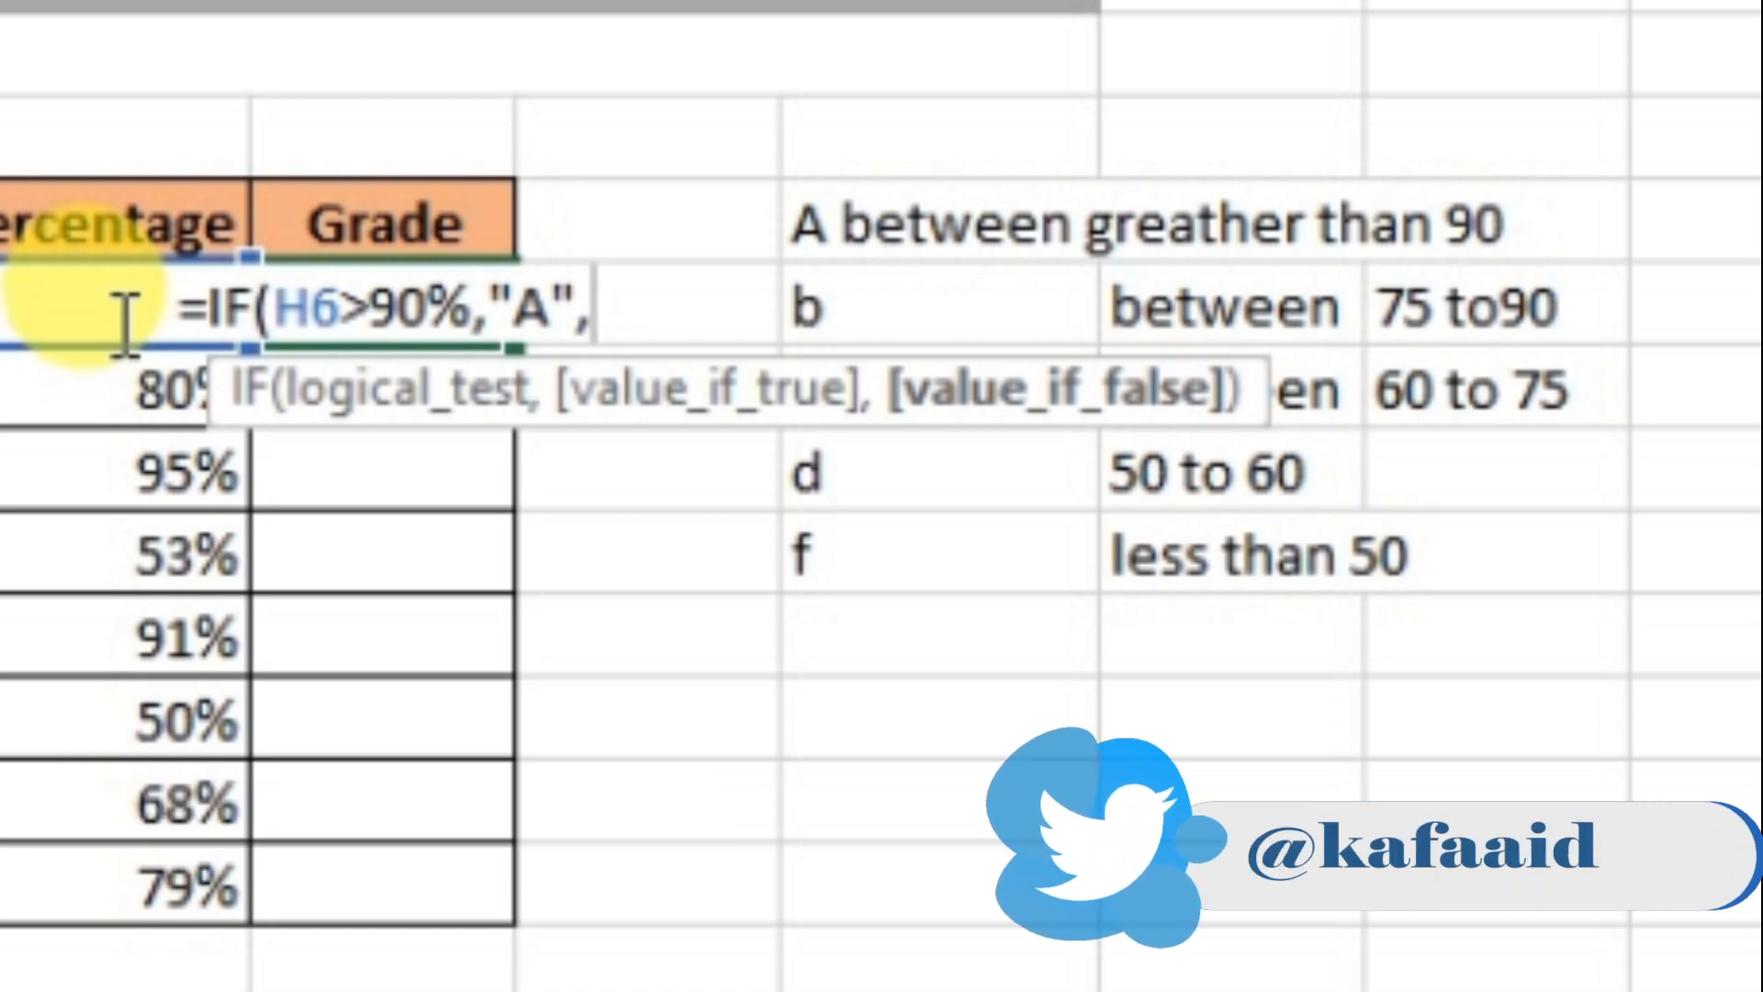
Step: Nest a second IF as the false value in the grade formula, returning "B" when H6>75%
type("if")
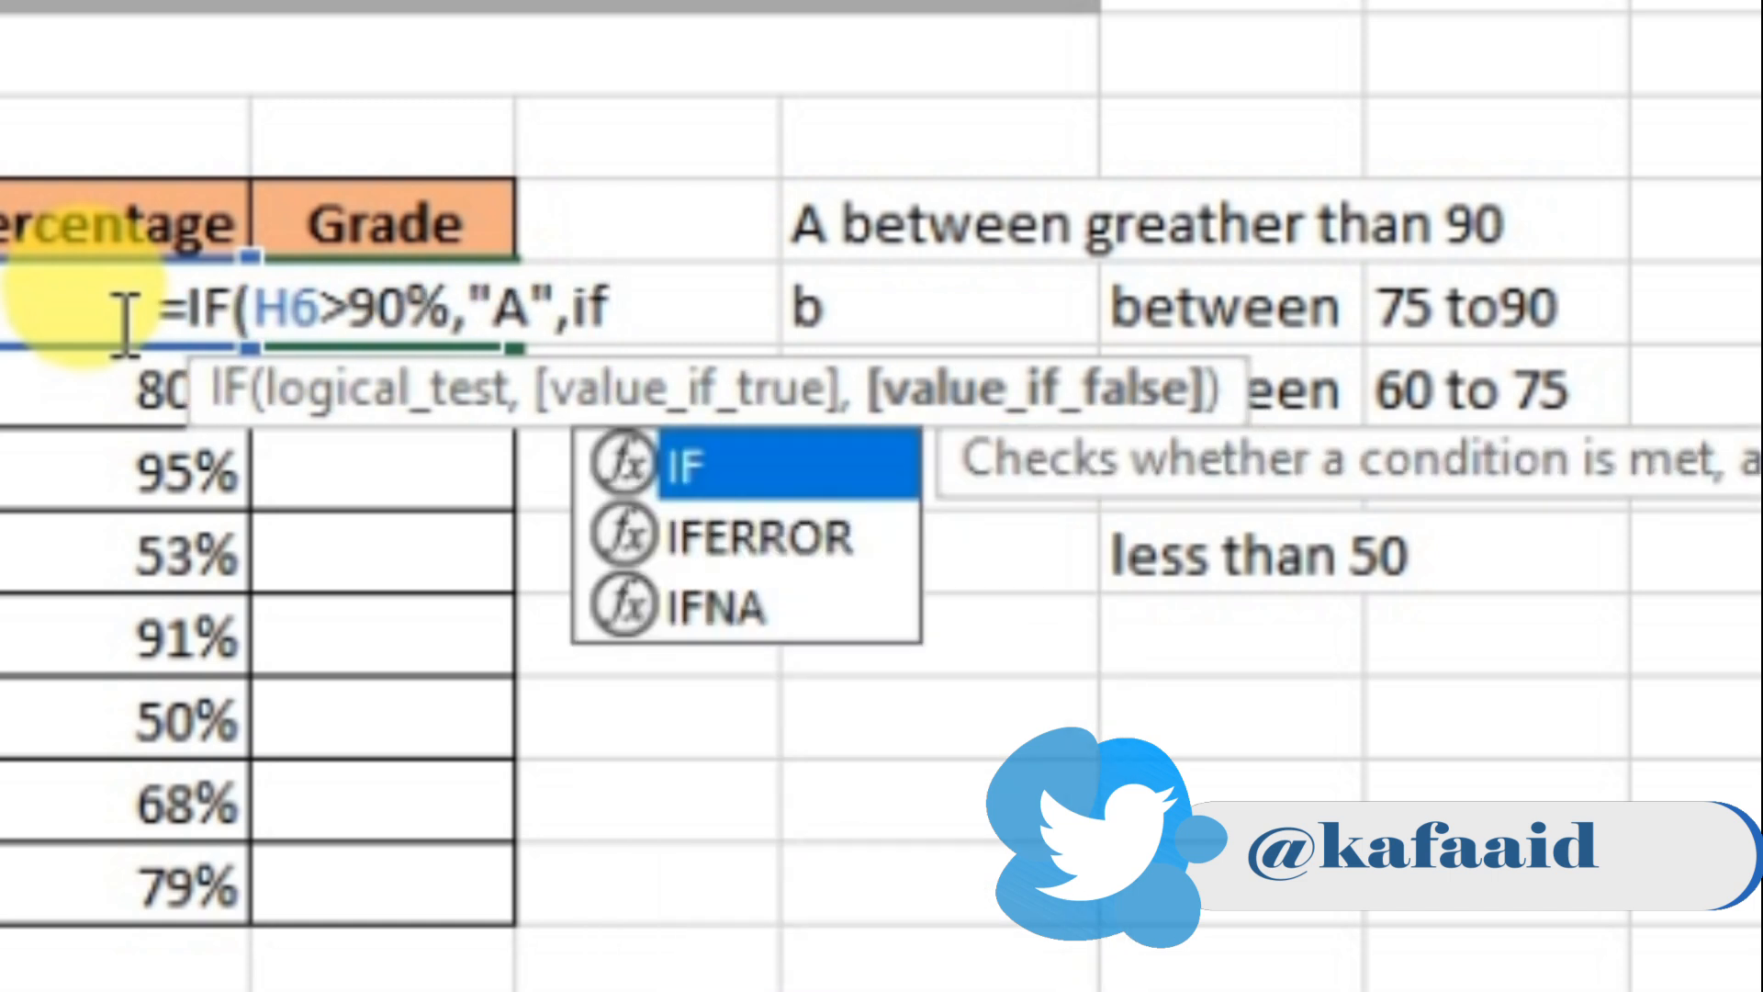
key("Tab")
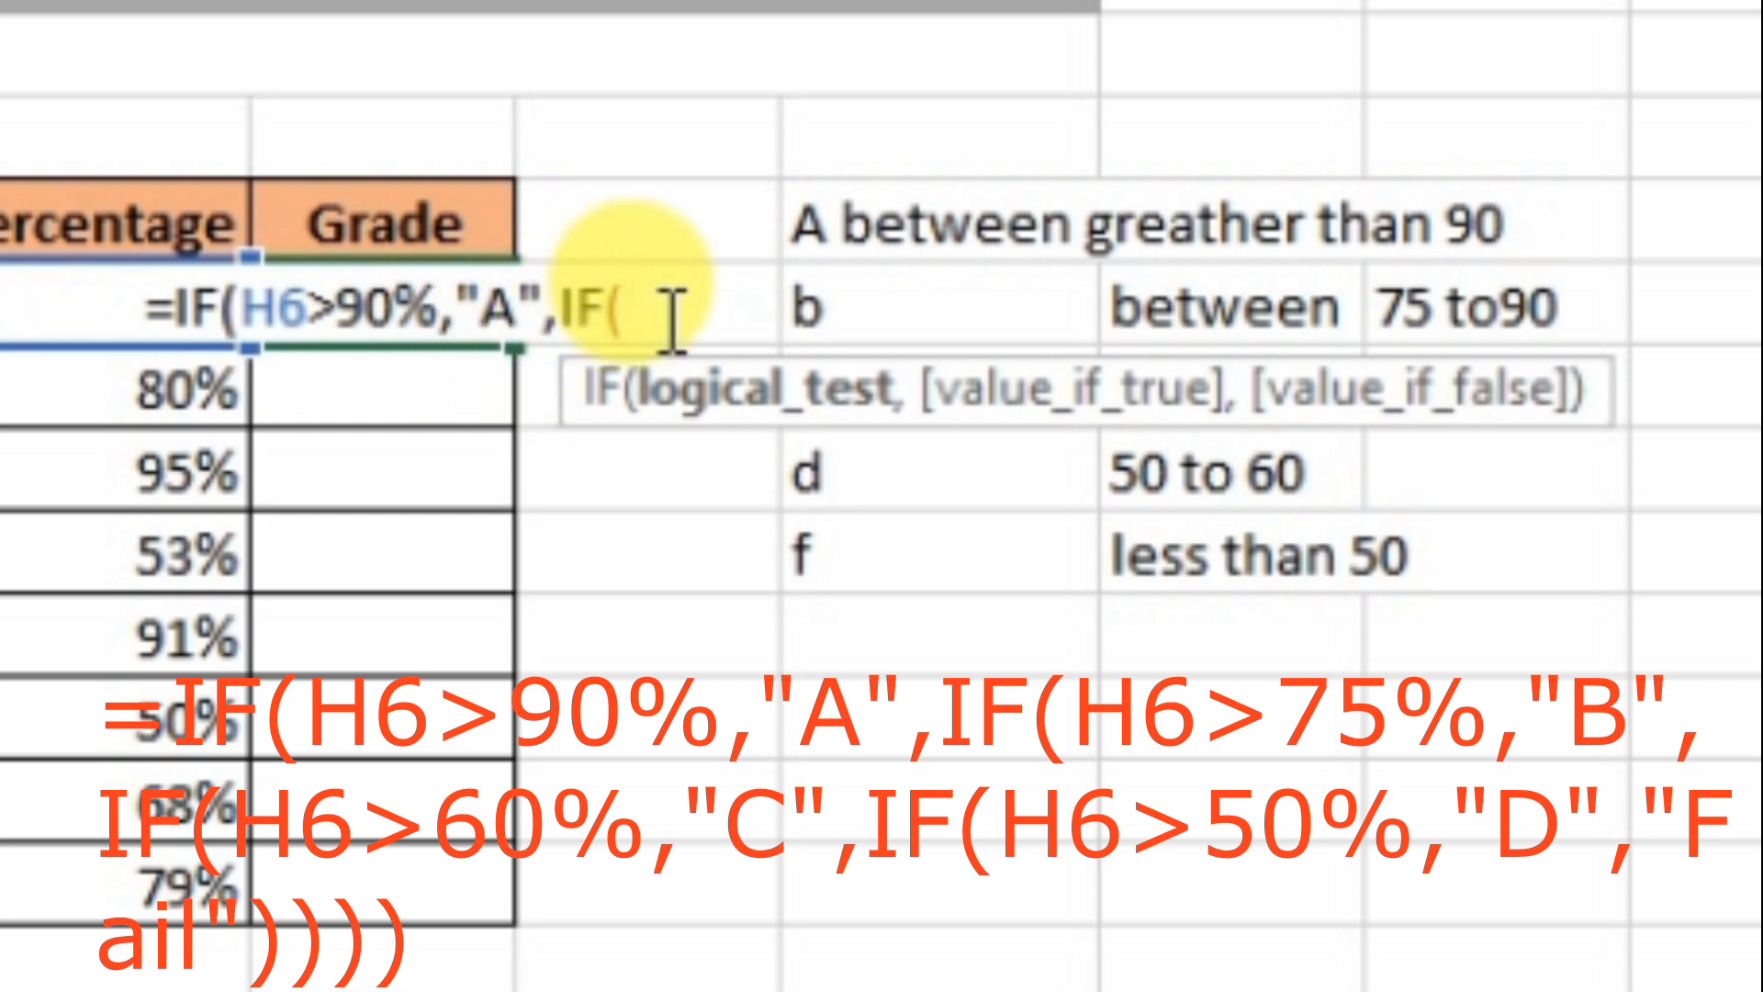
type("h6")
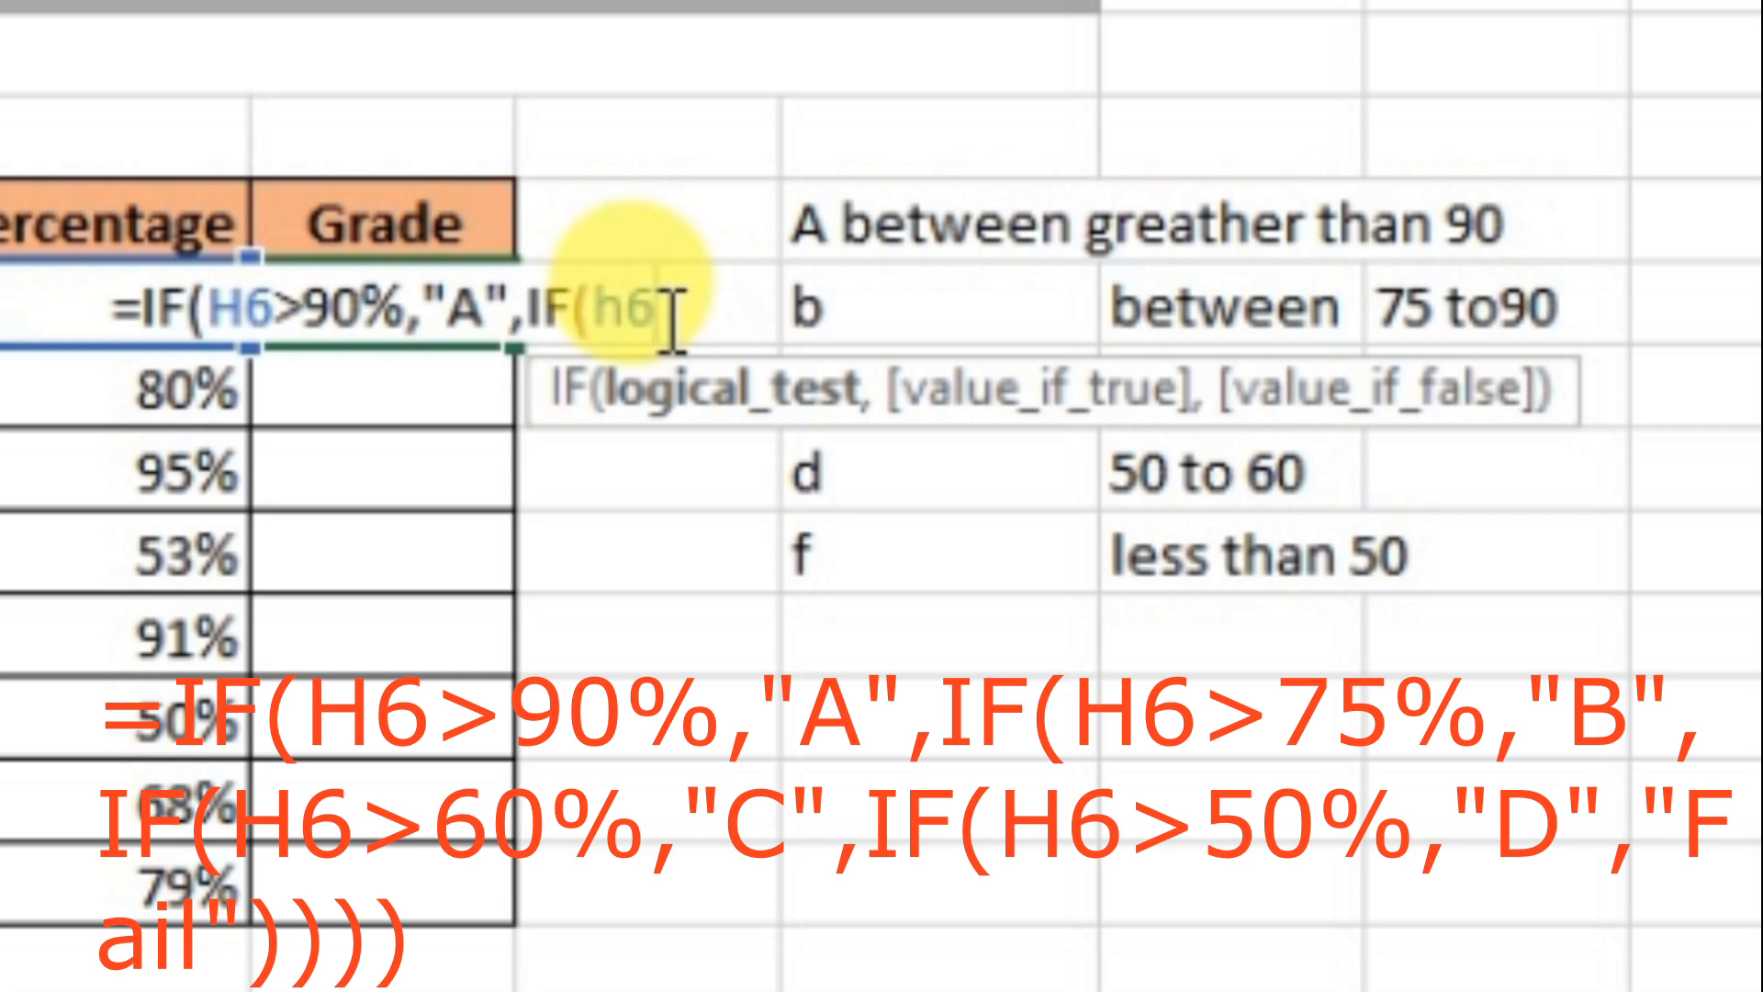
type(">")
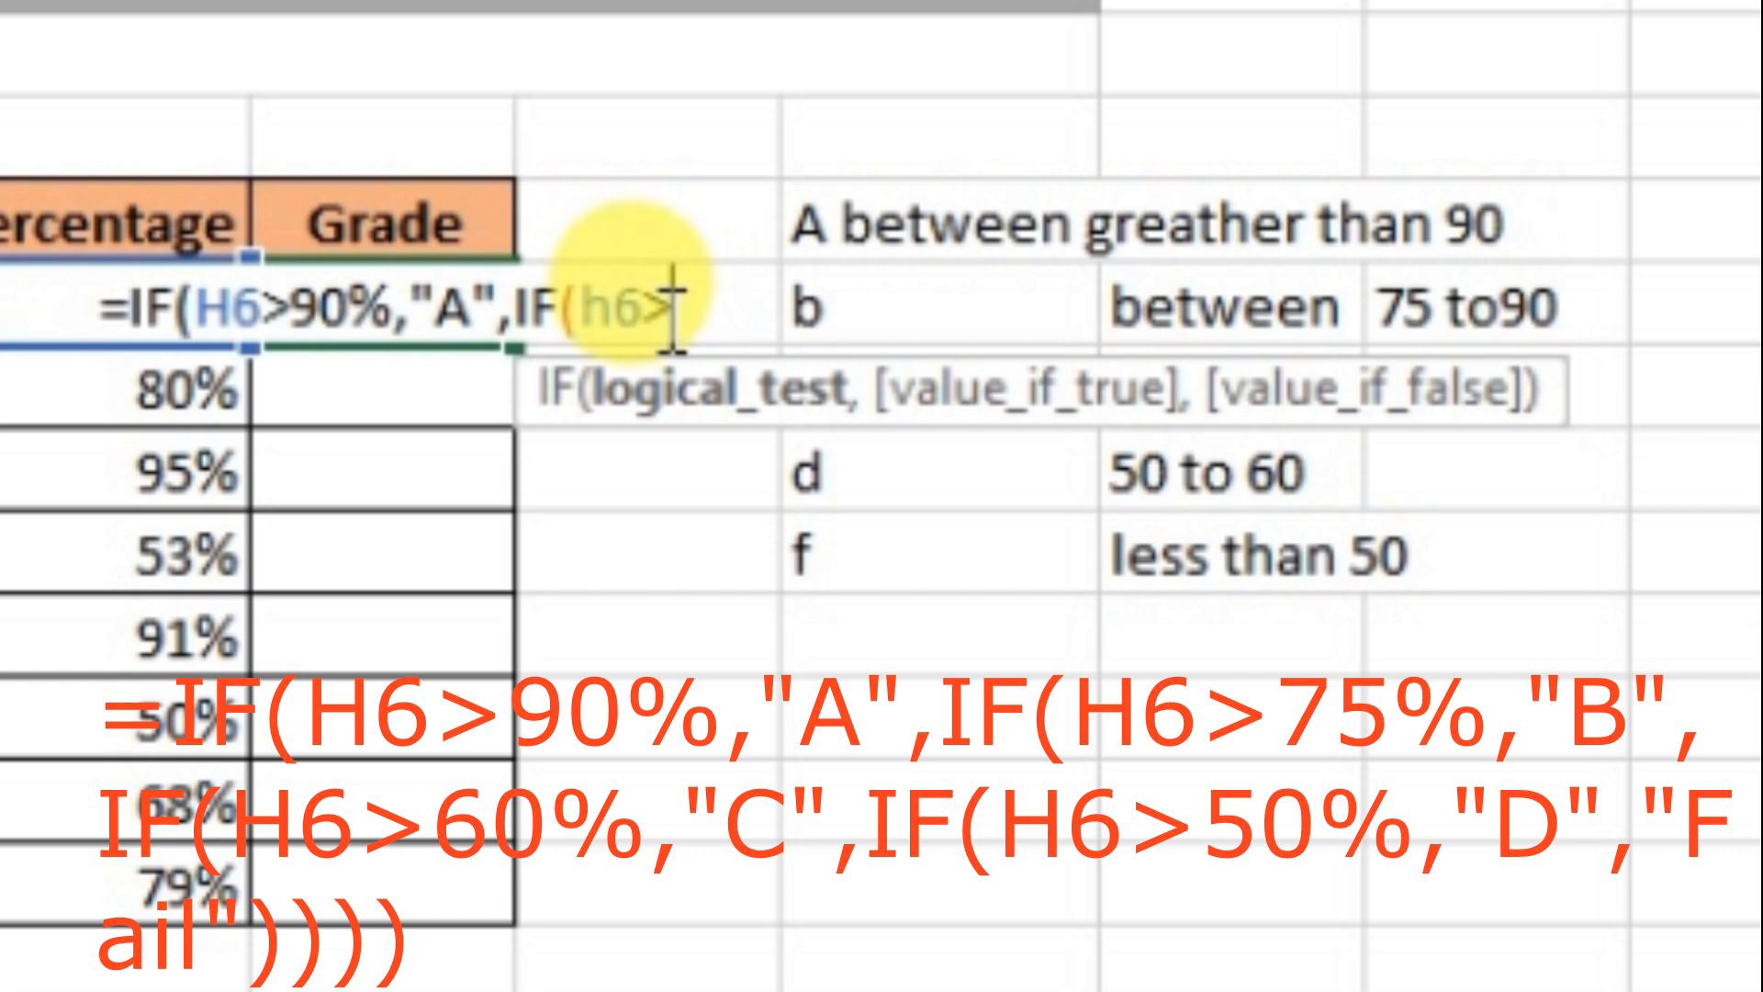
type("75")
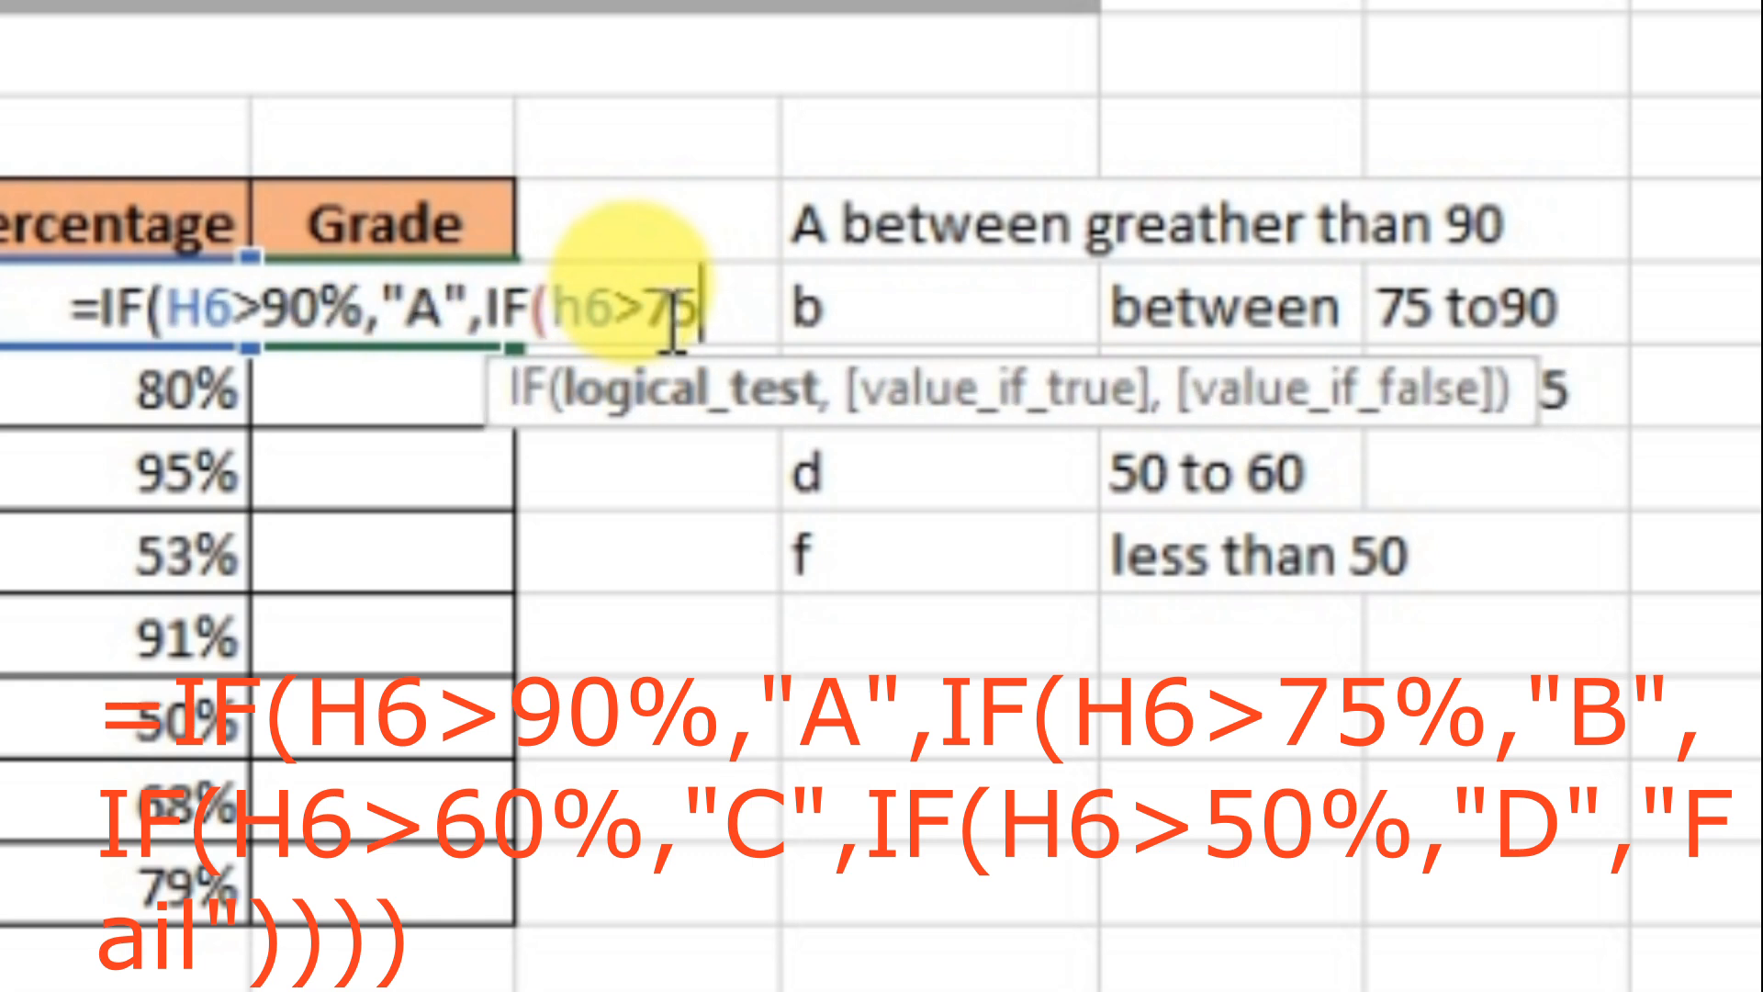
type("%")
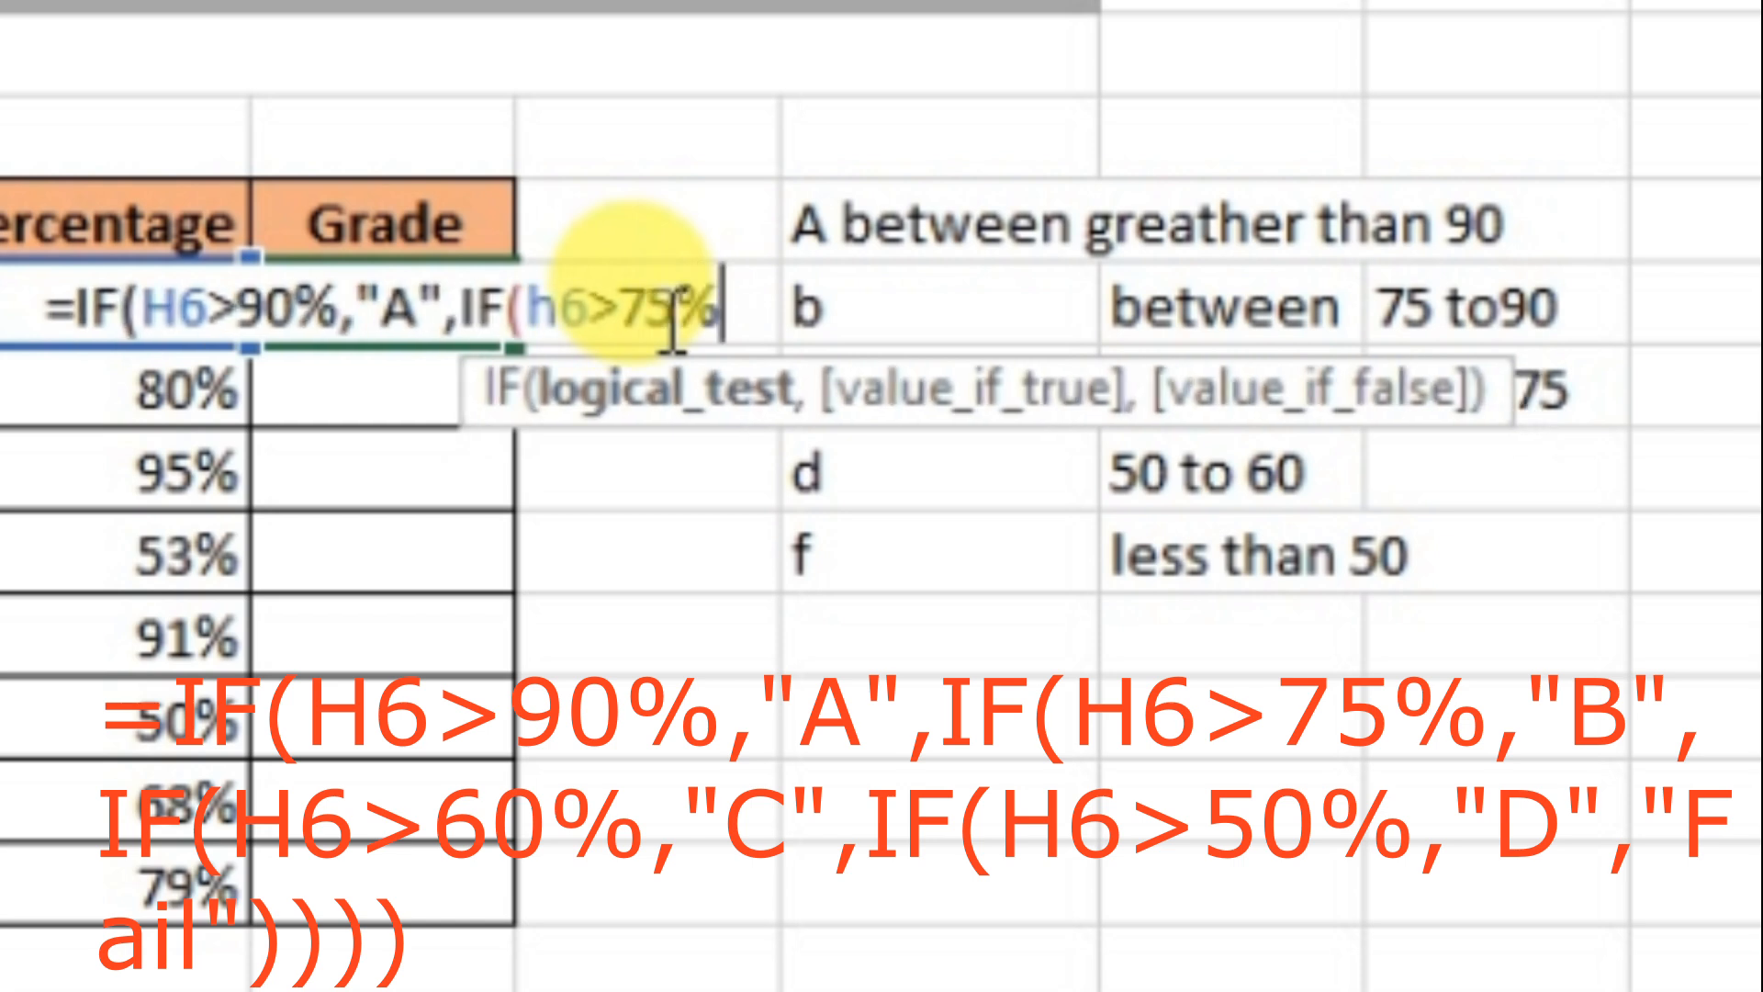
type(",")
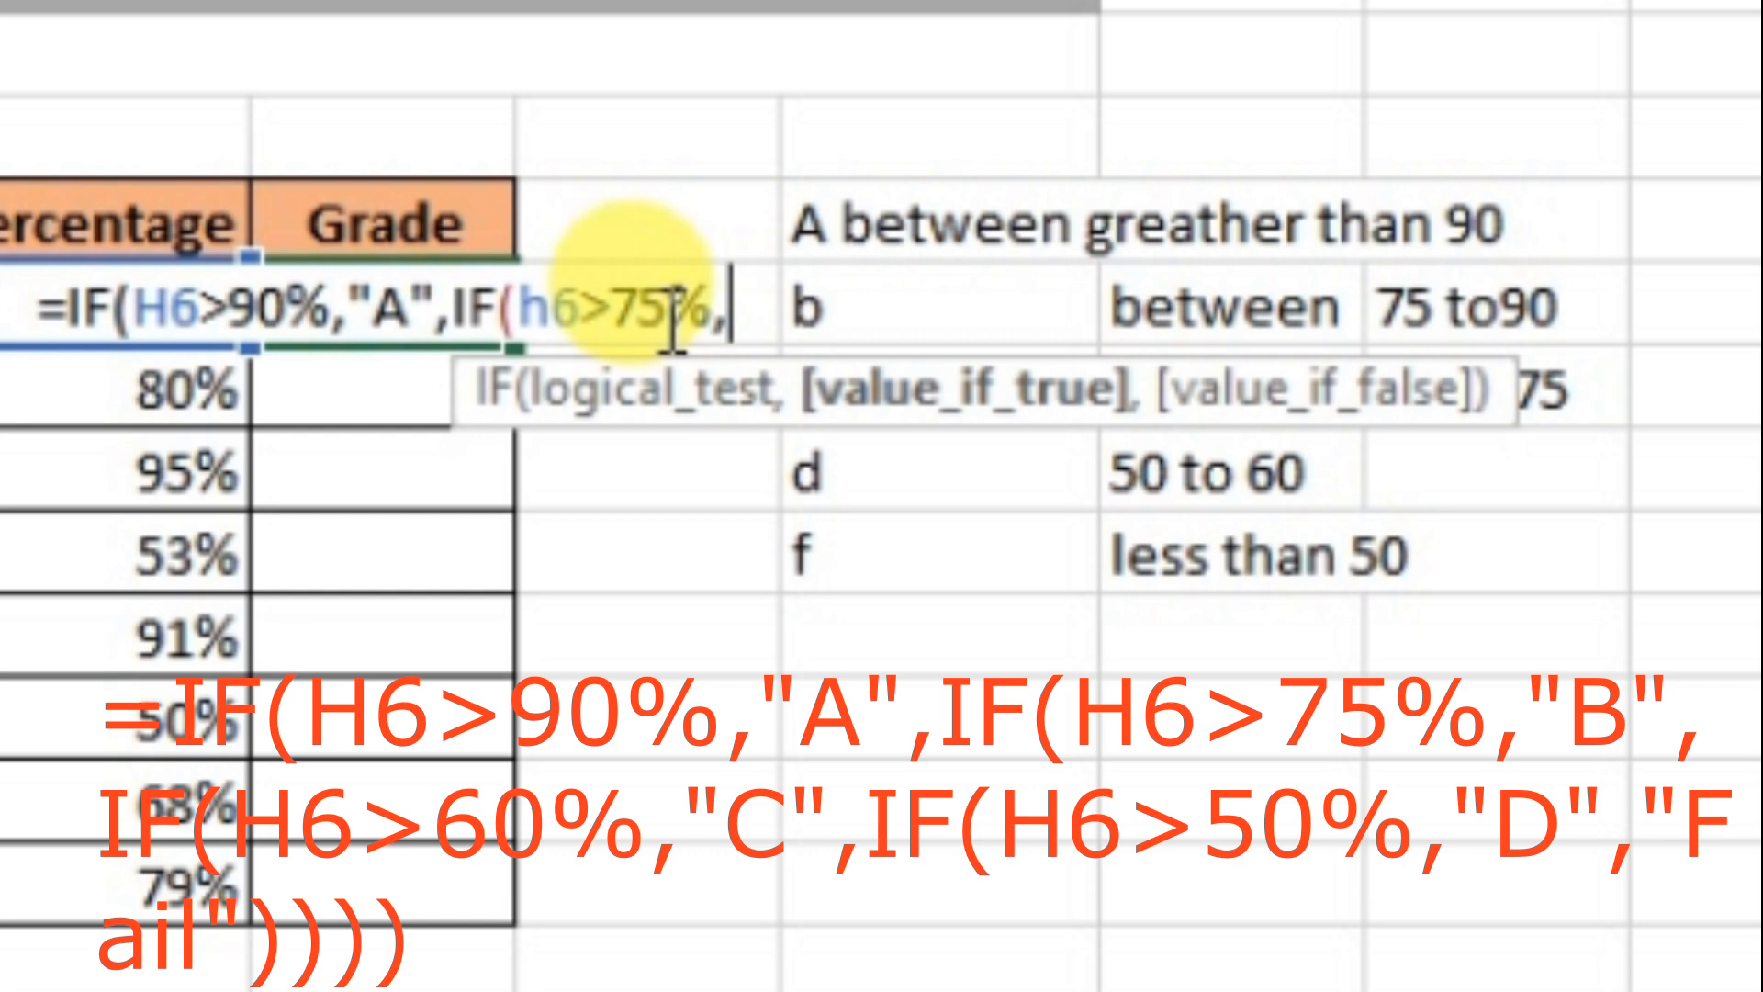
type("\"")
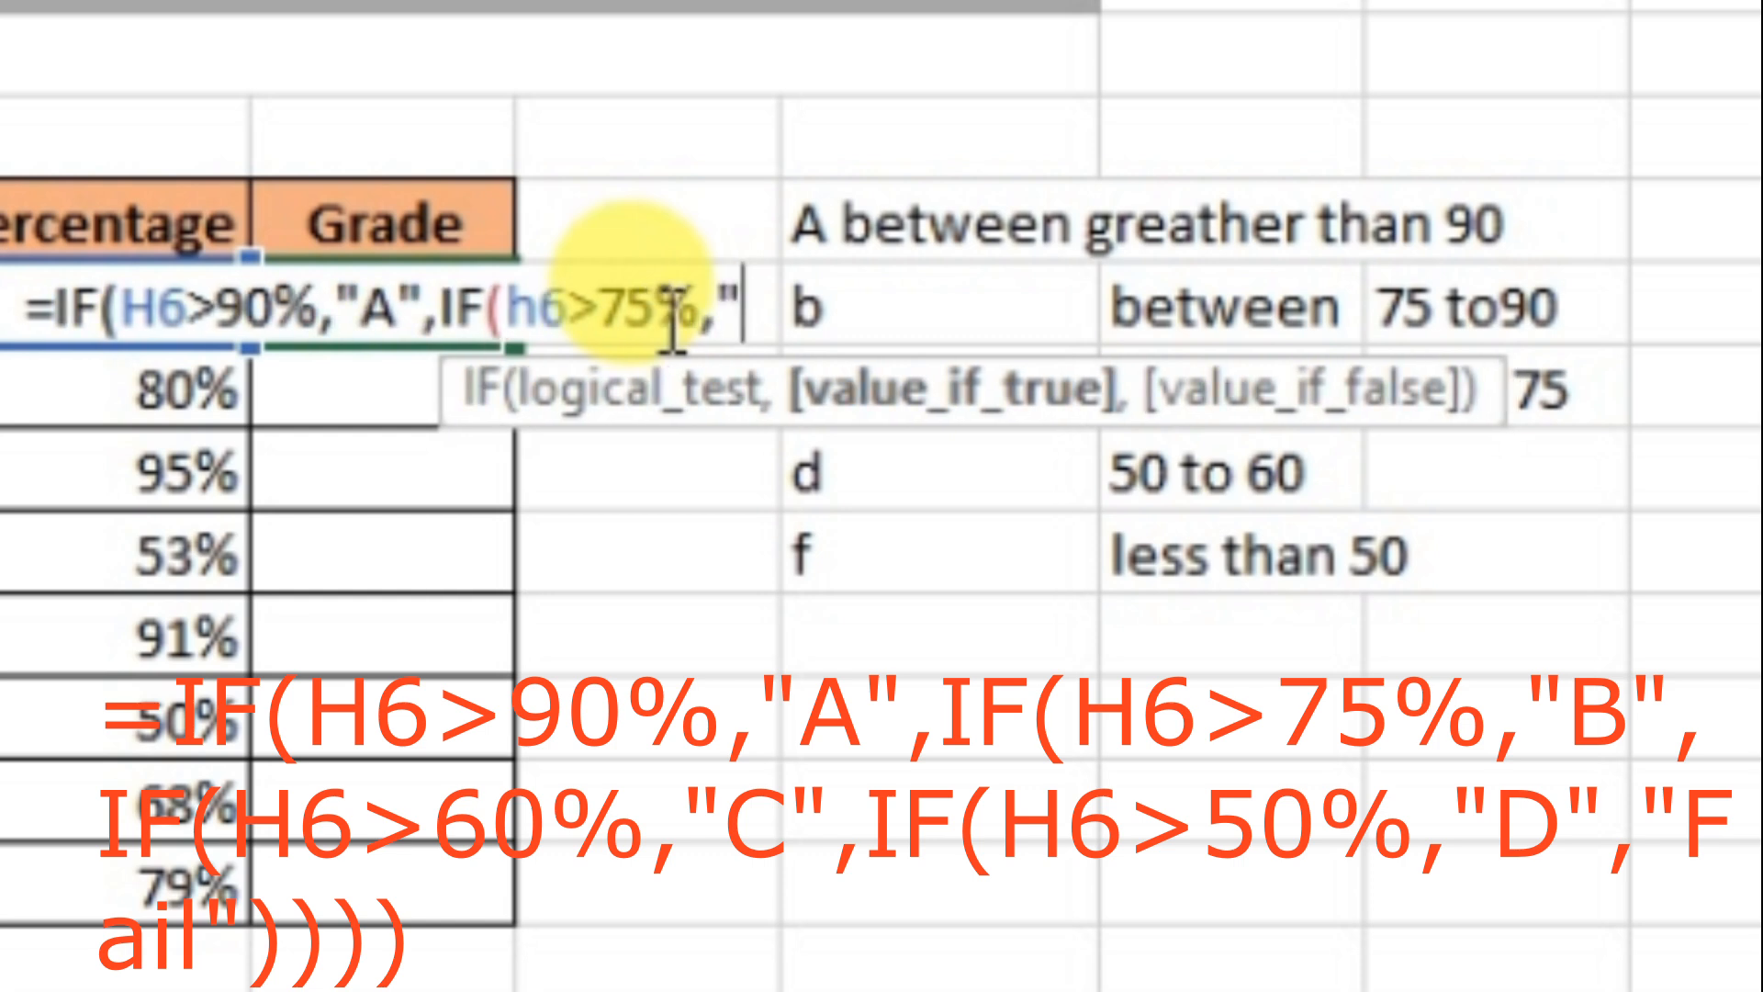
type("B")
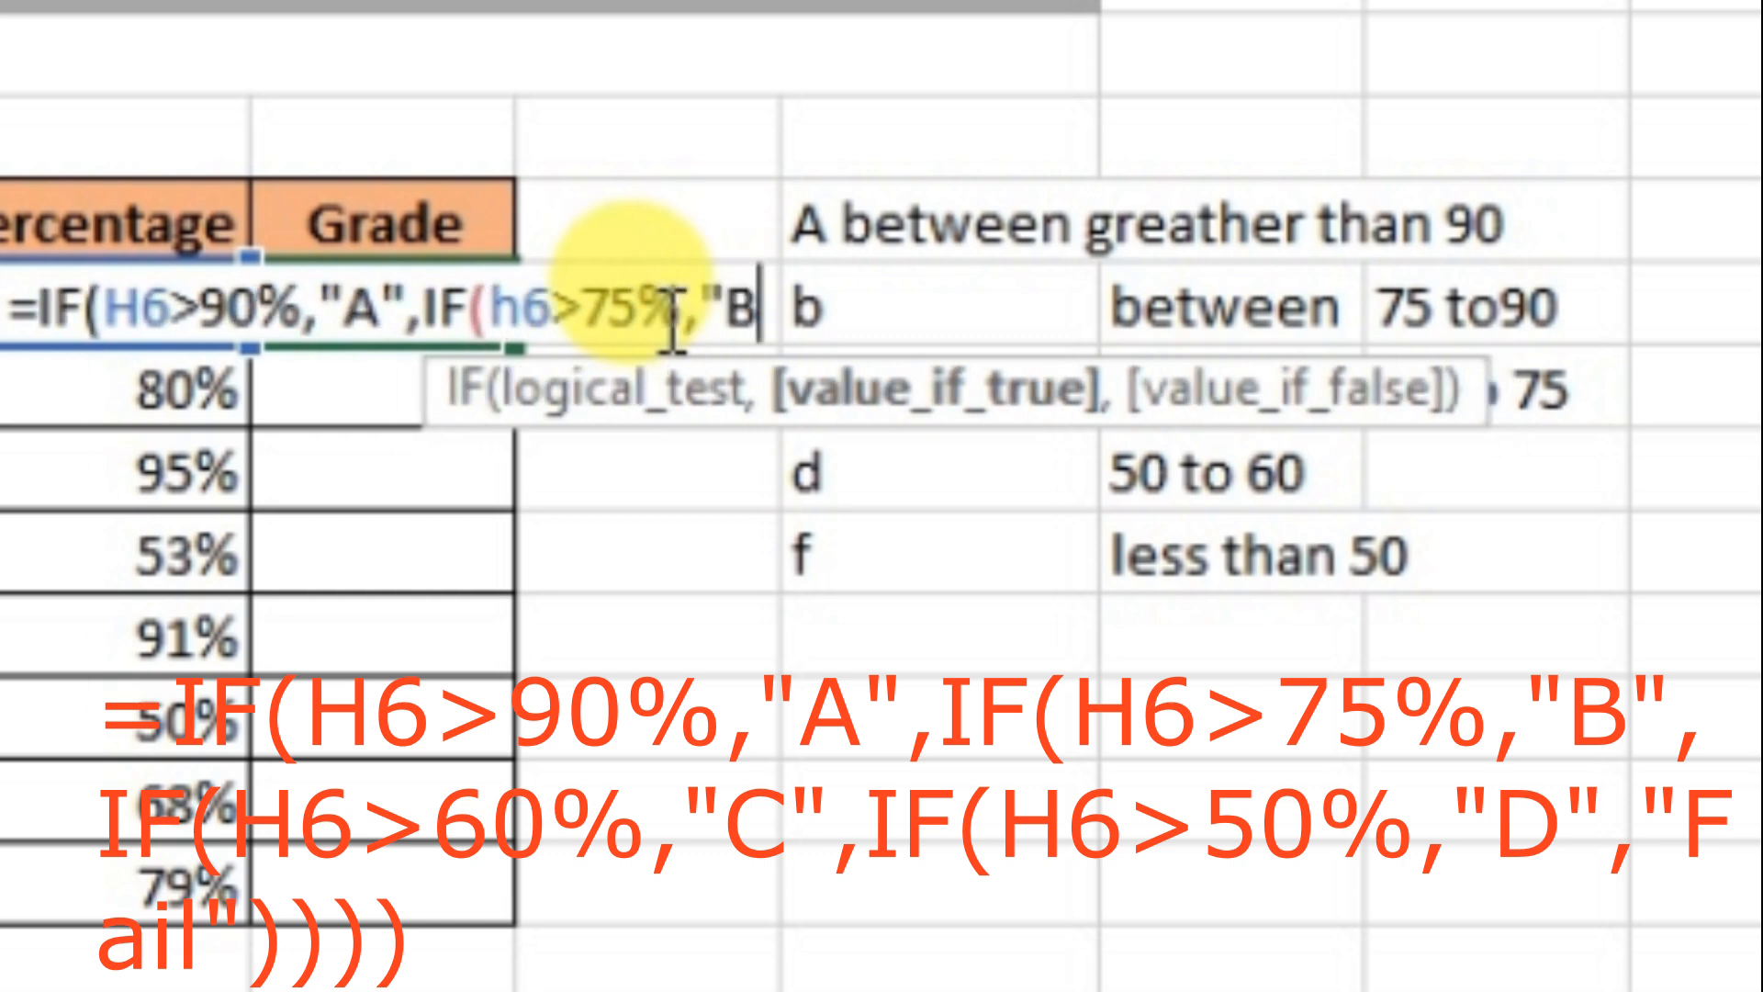
type("\"")
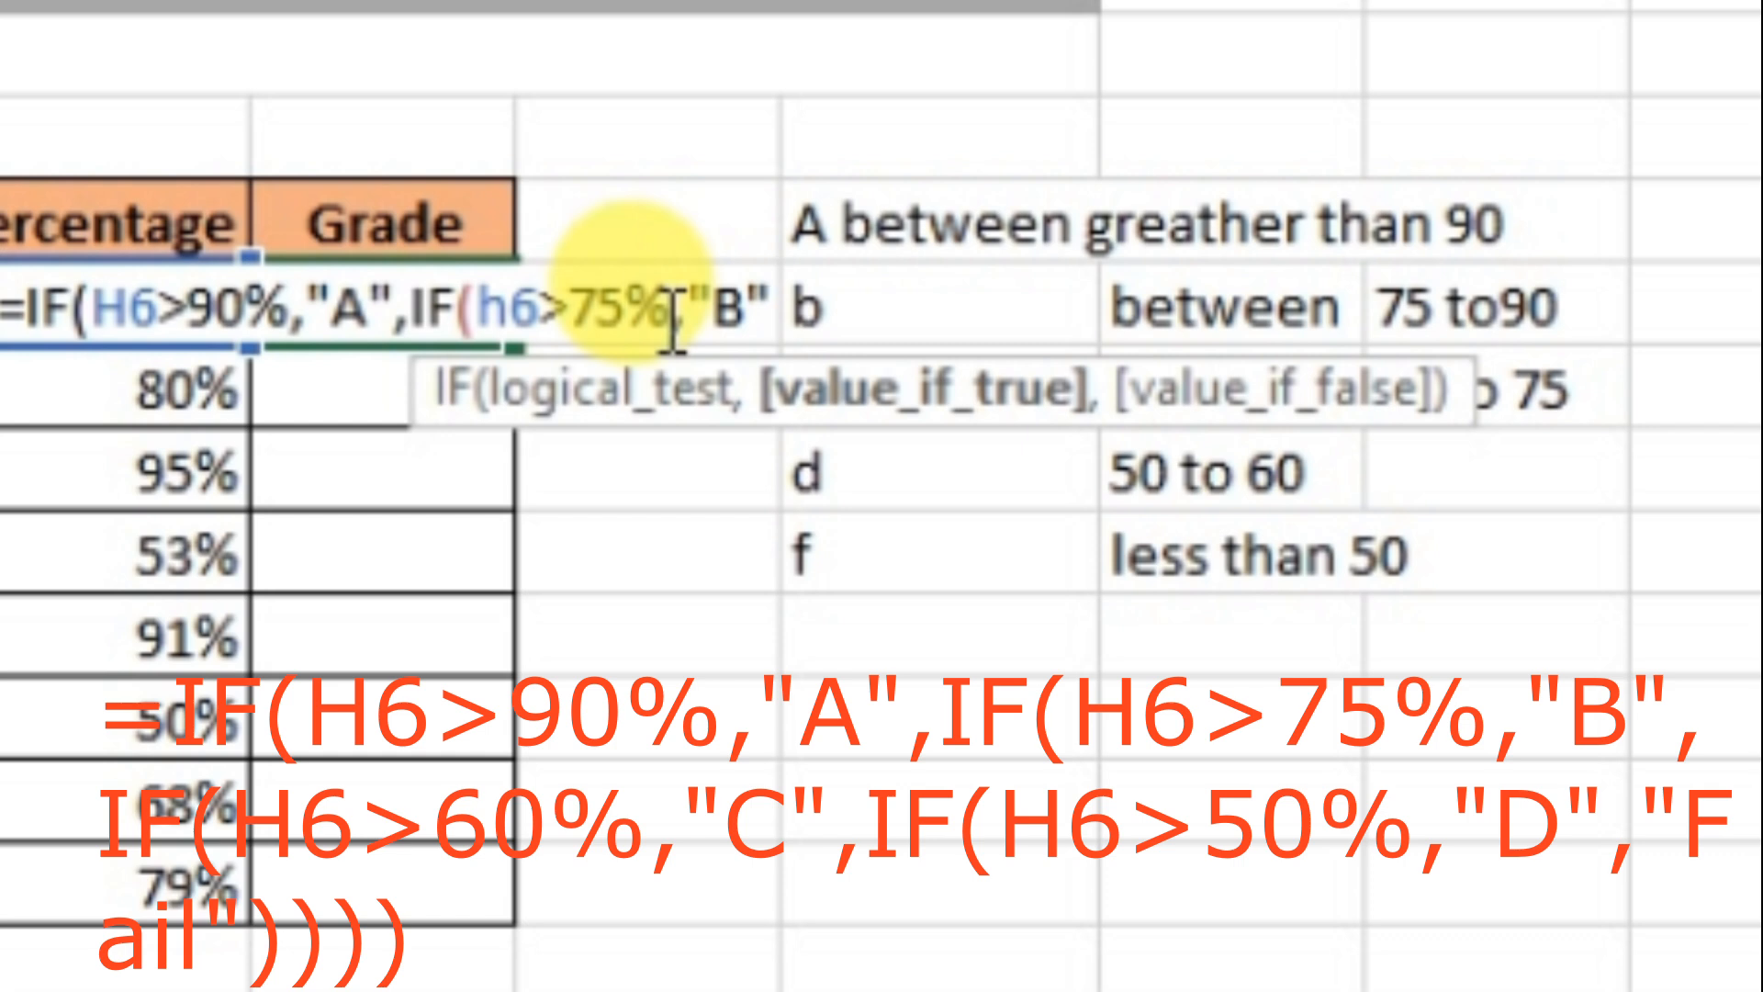
type(",")
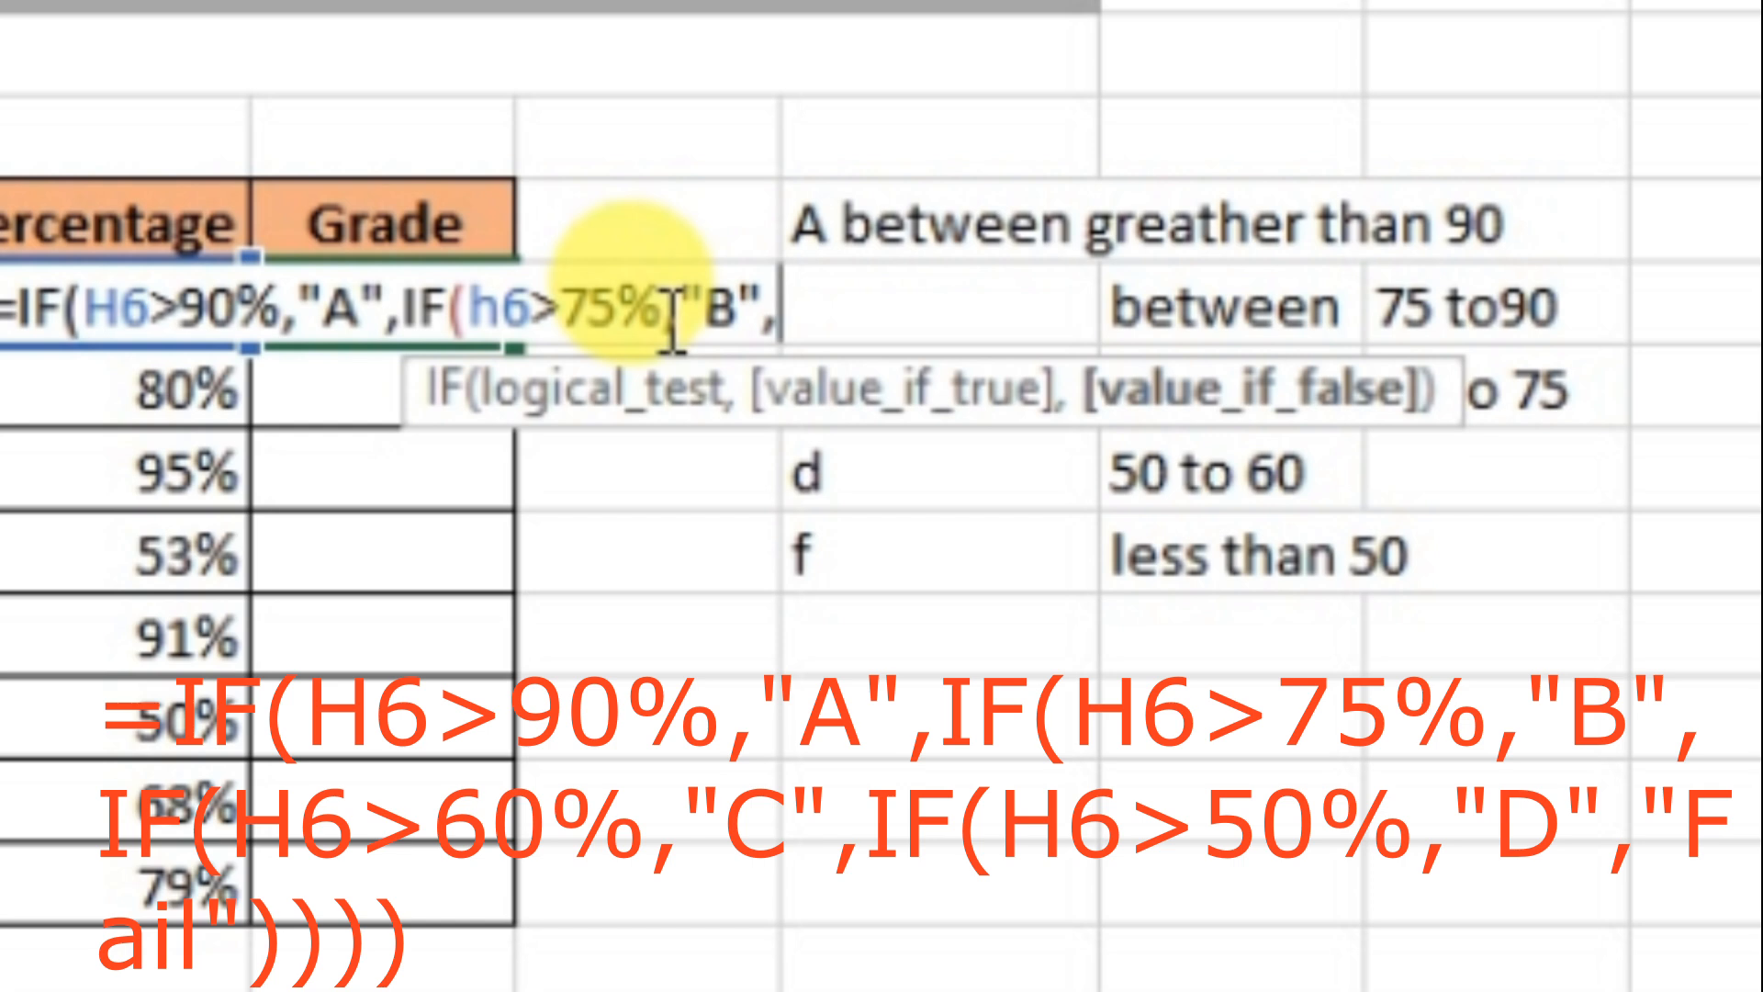
Step: Nest a third IF in the grade formula, returning "C" when H6>60%
type("if")
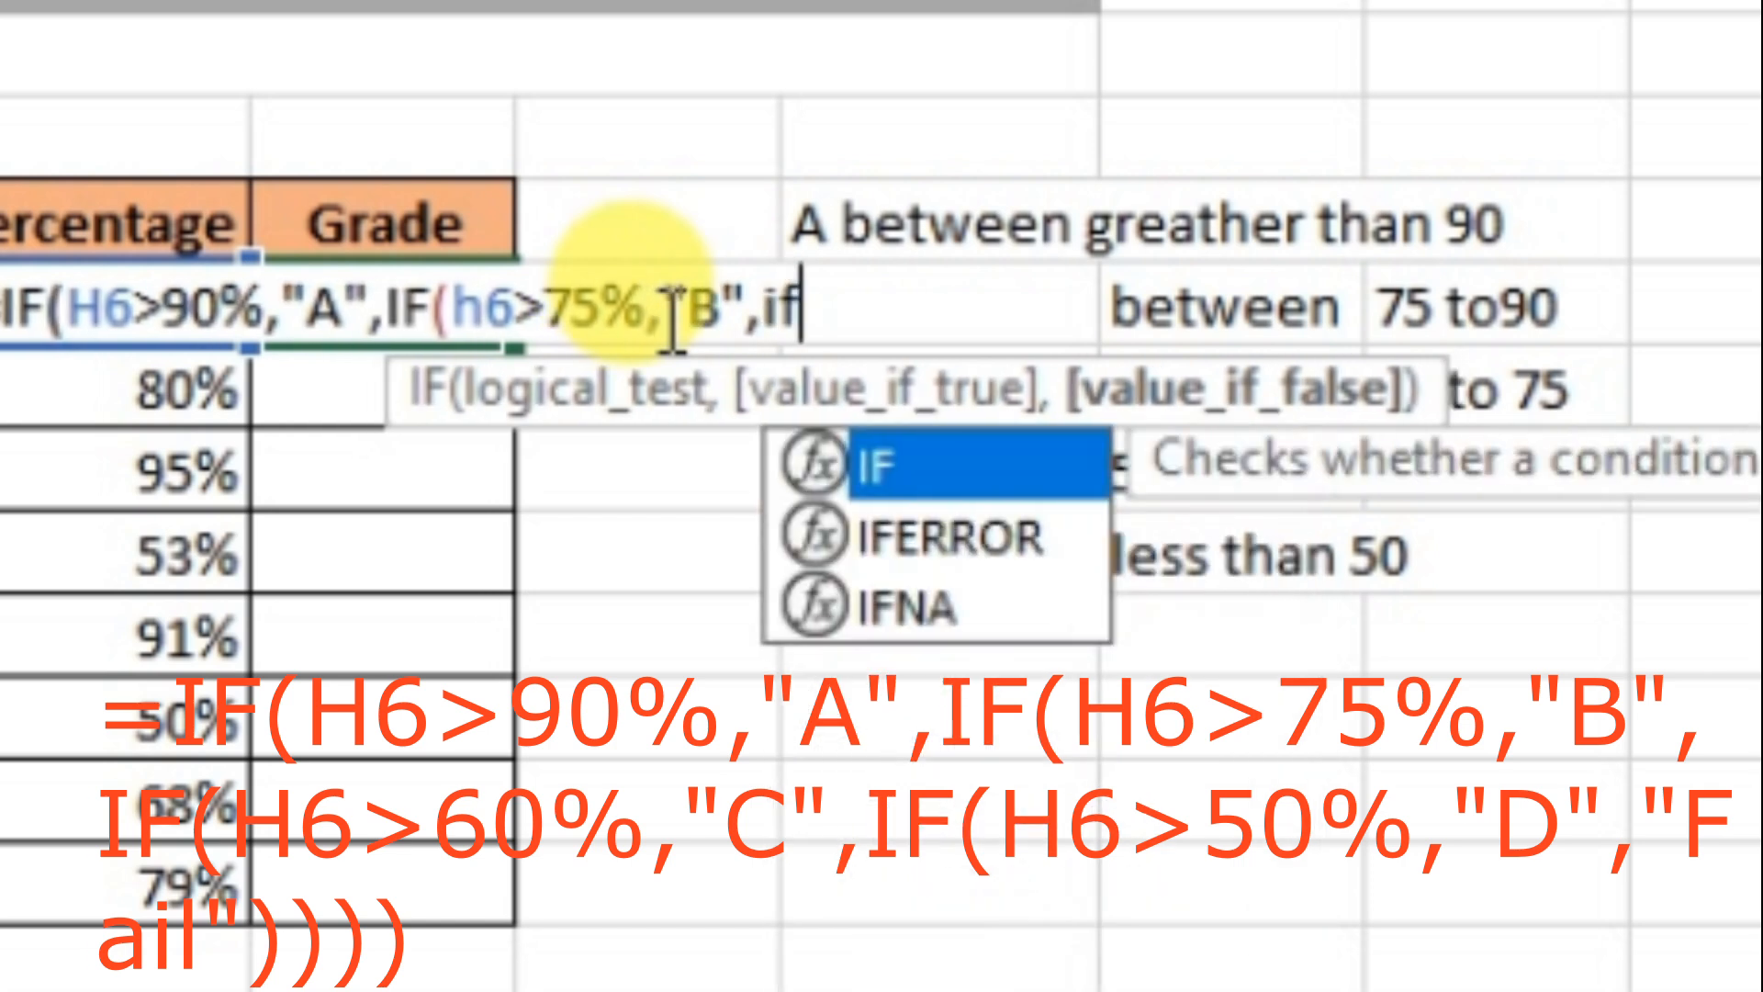
key("Tab")
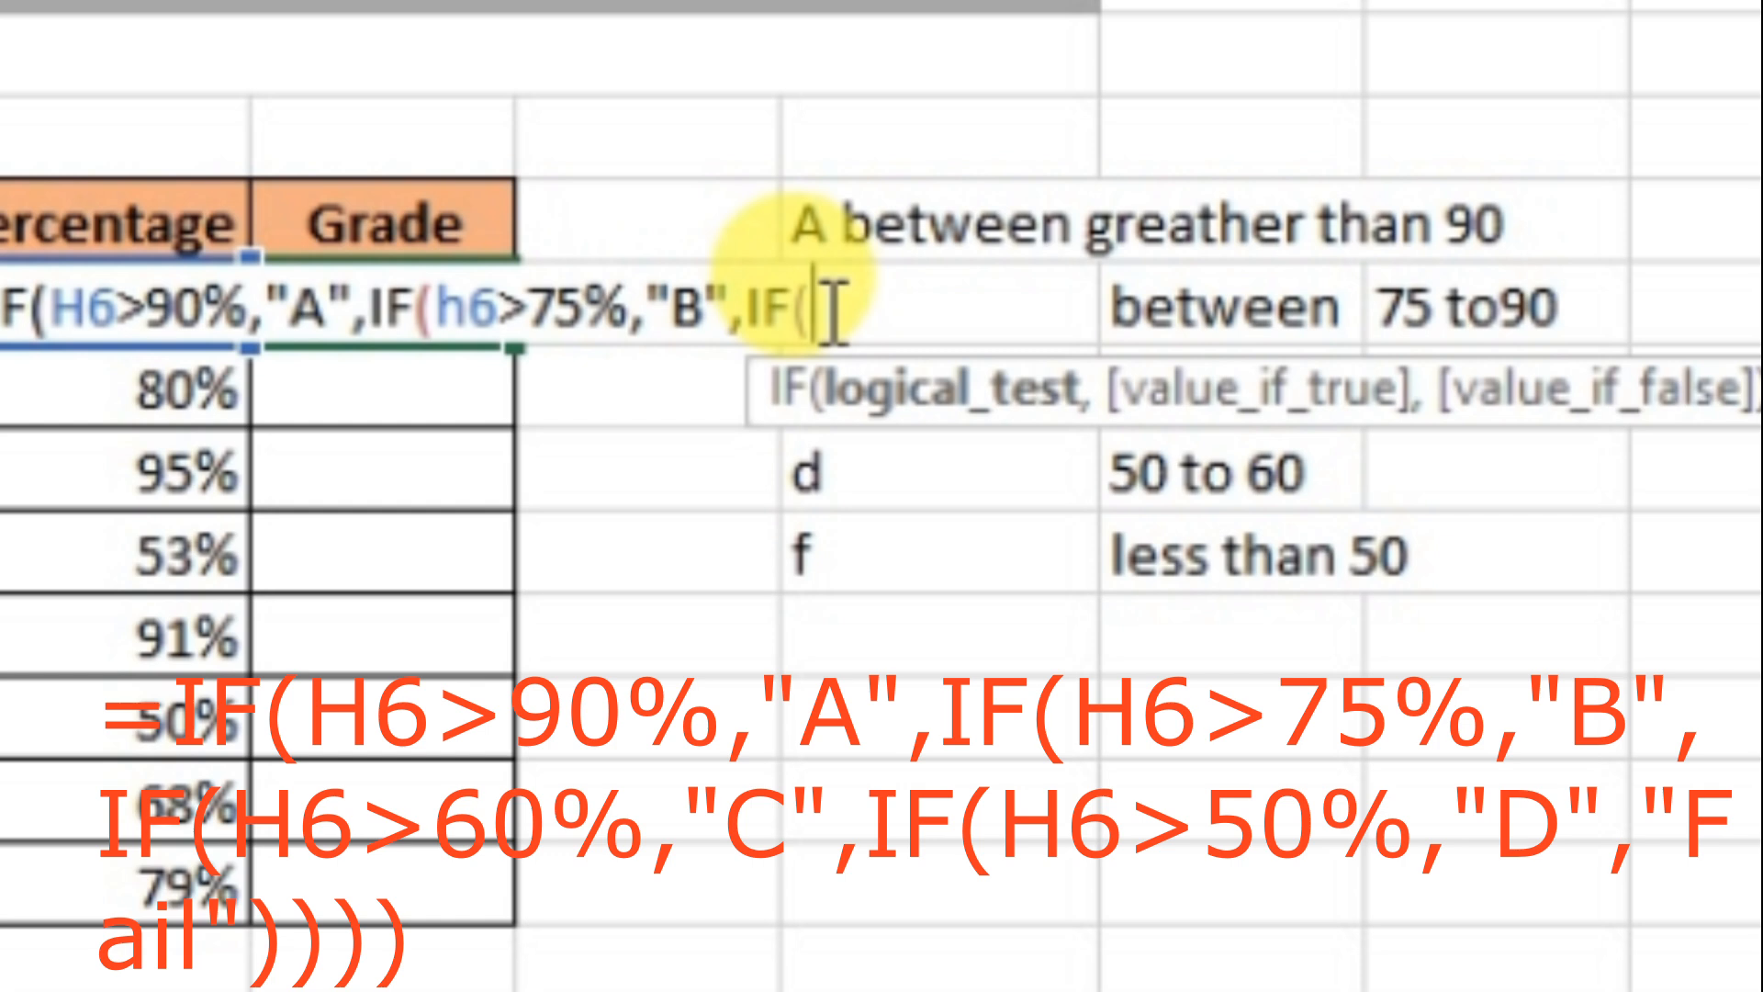
type("h")
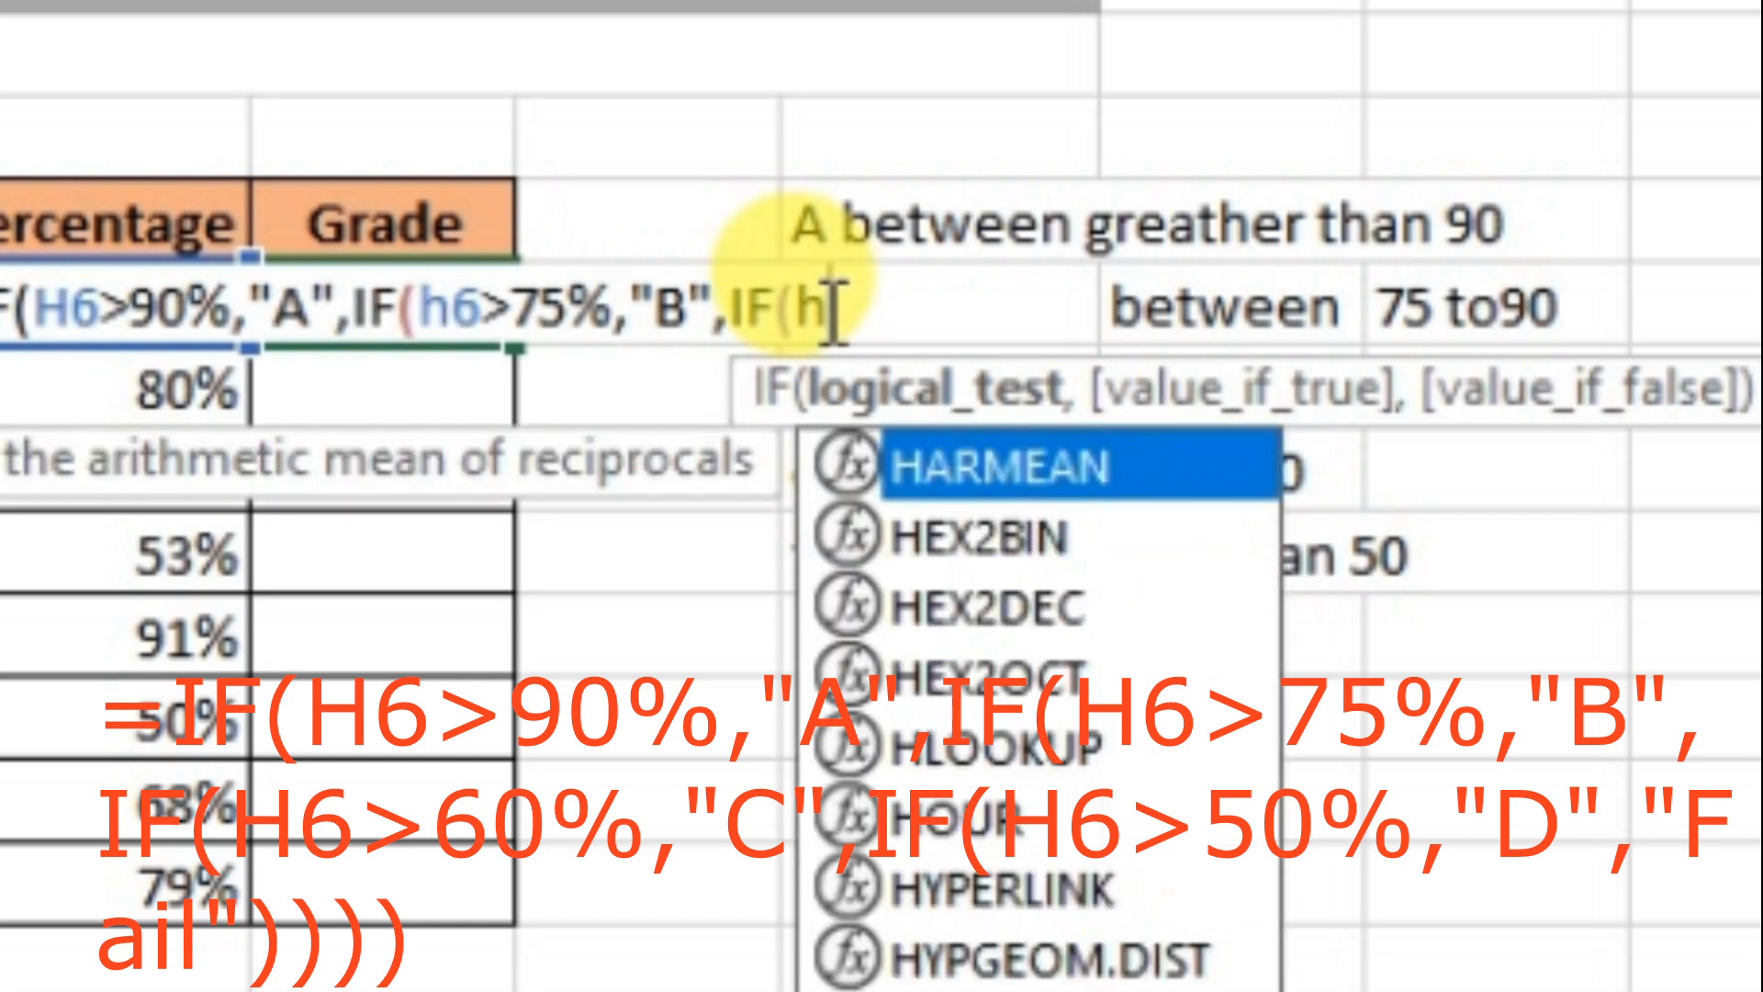
type("6")
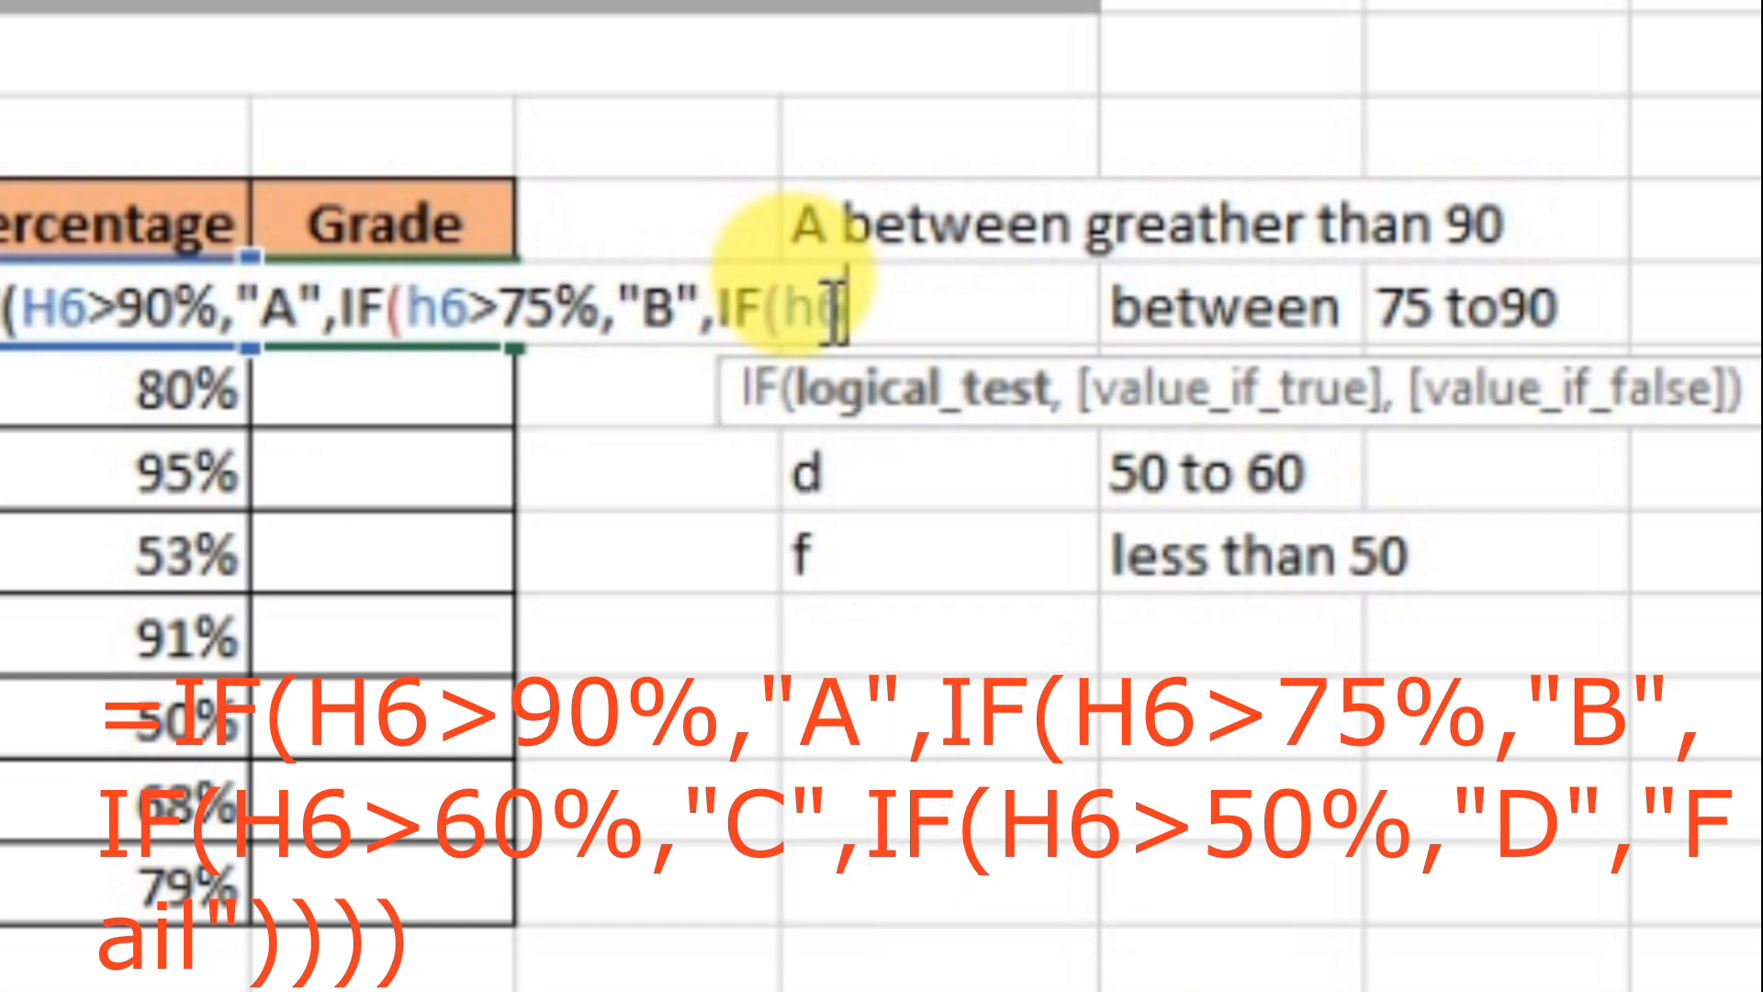
type(">")
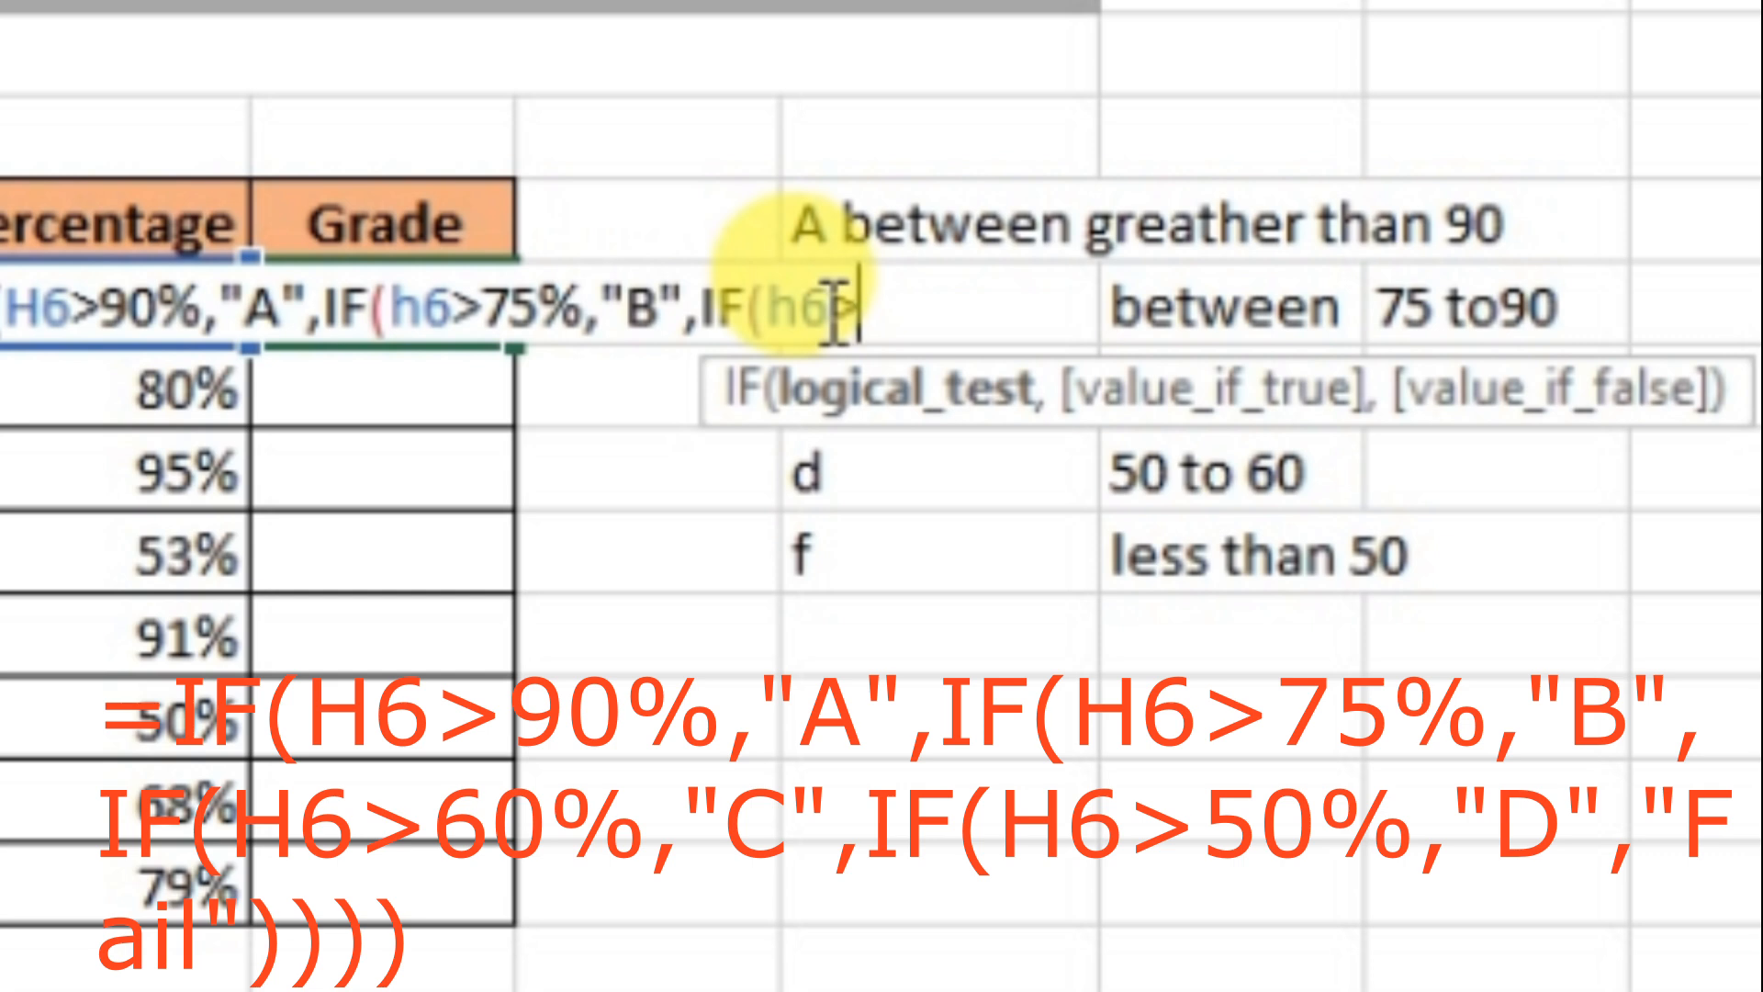
type("60")
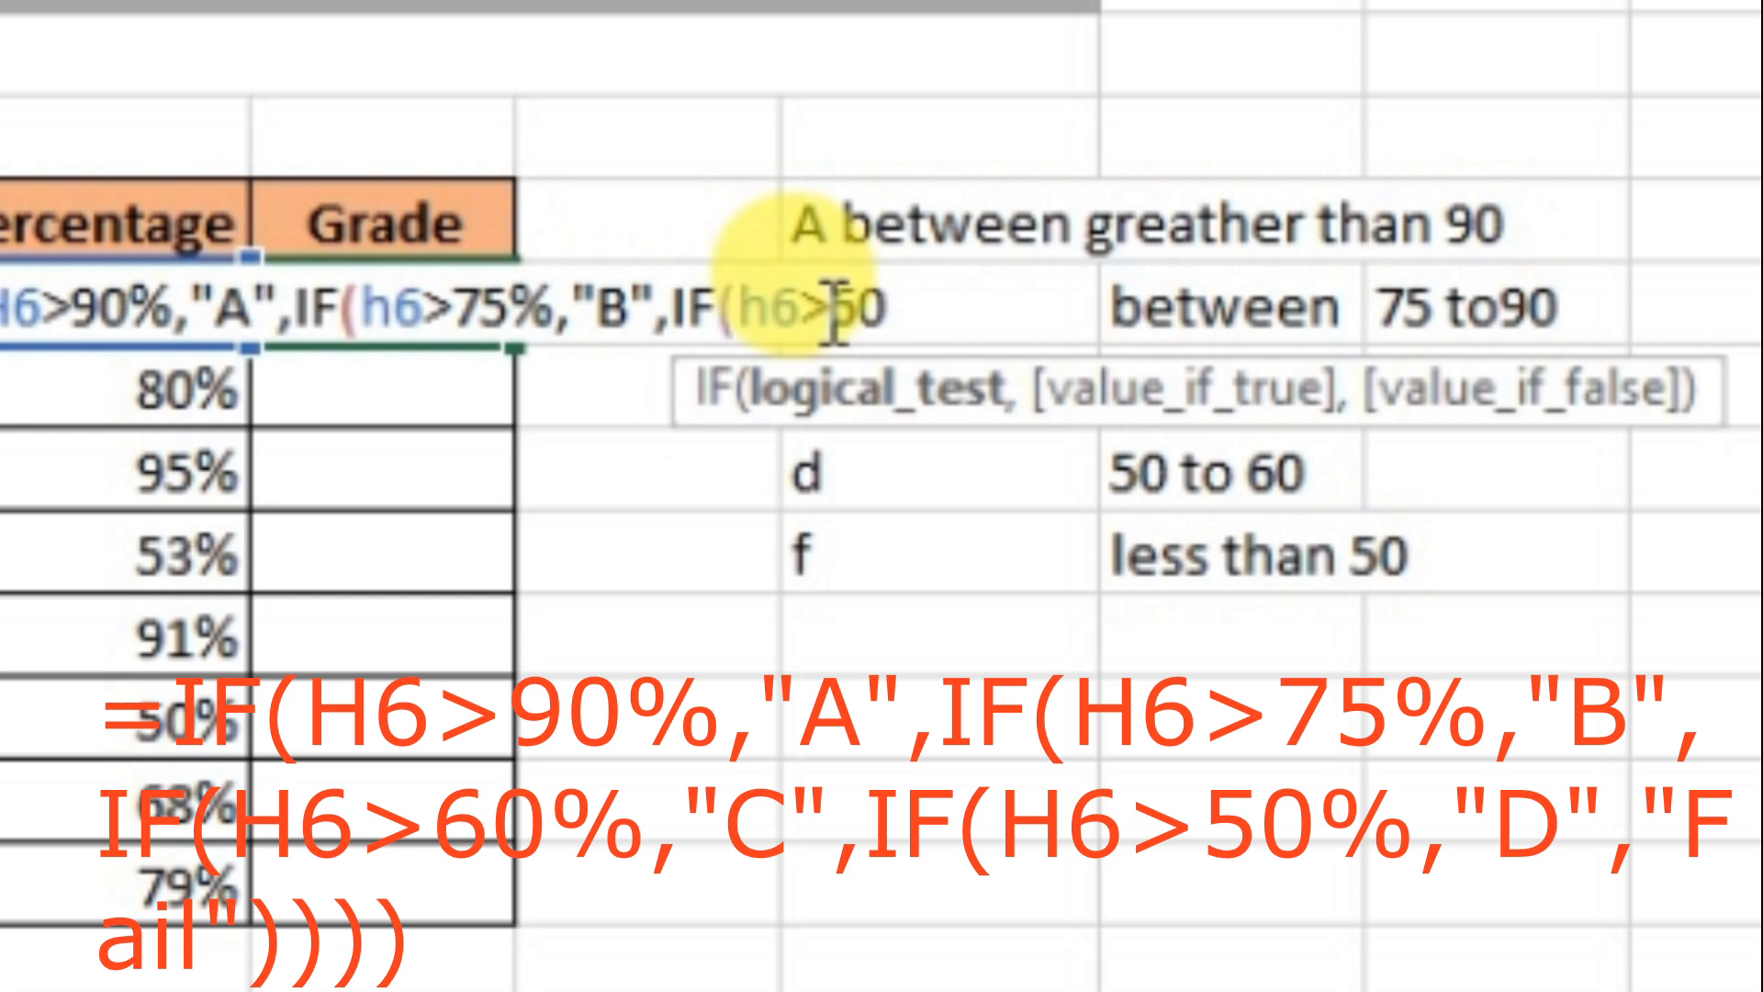
type("%")
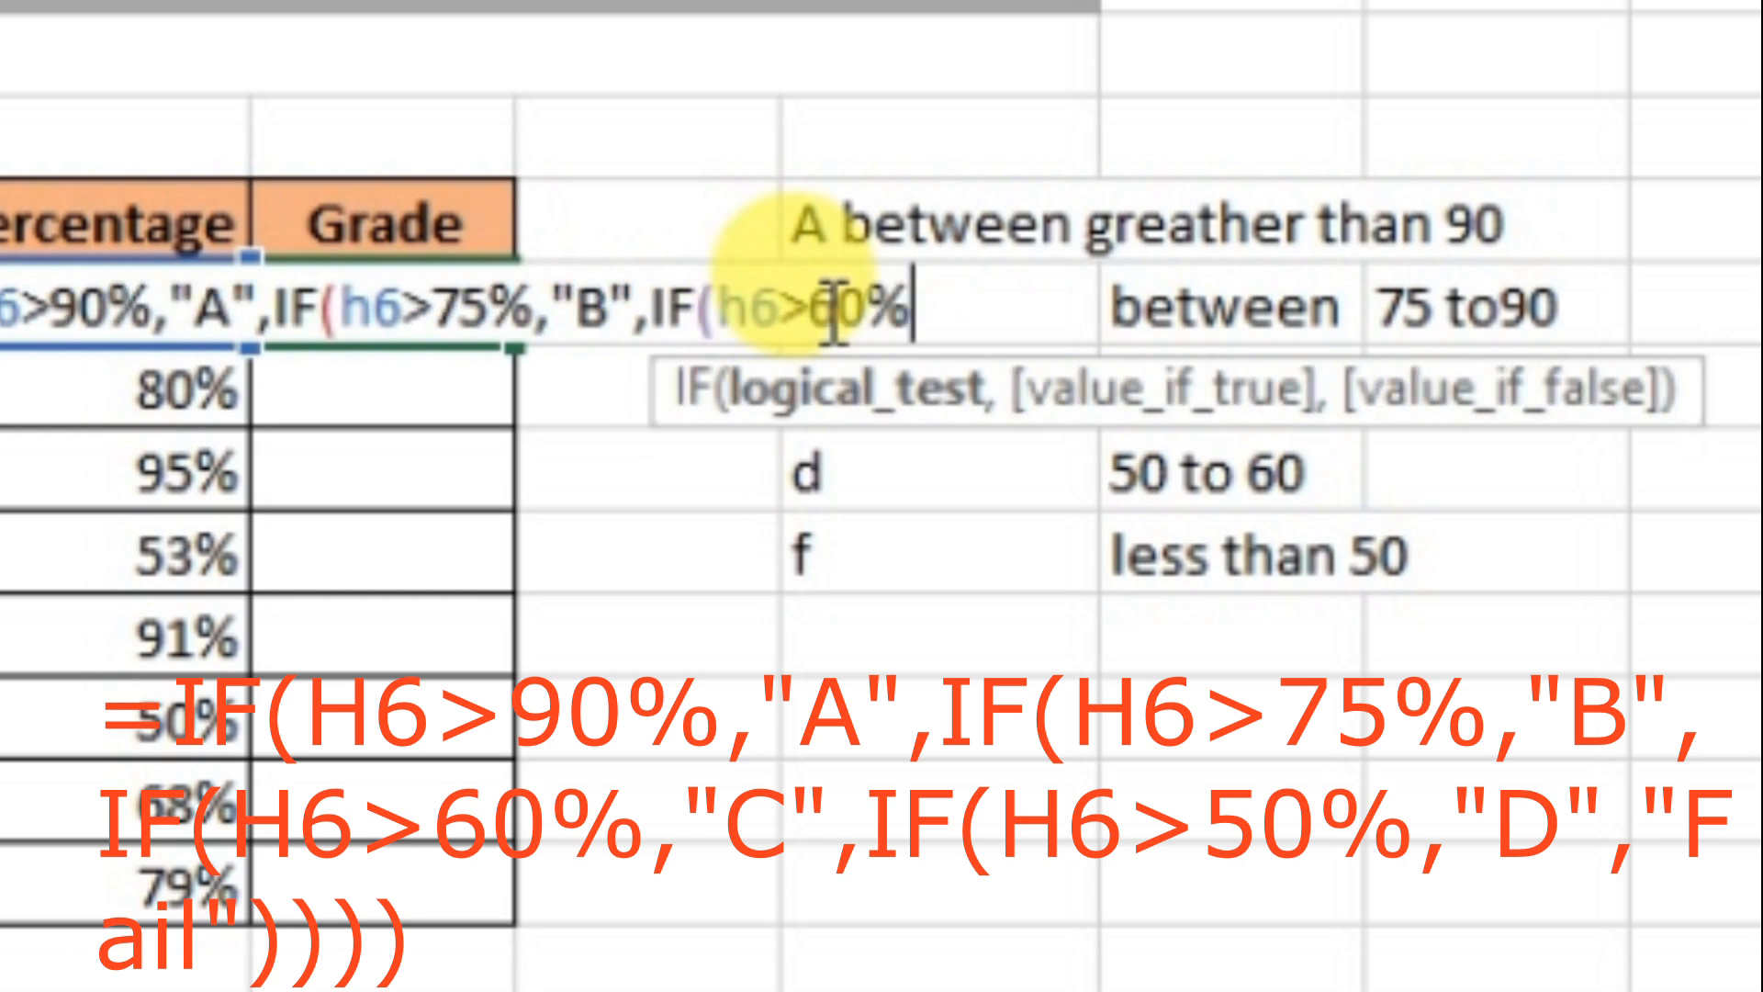
type(",")
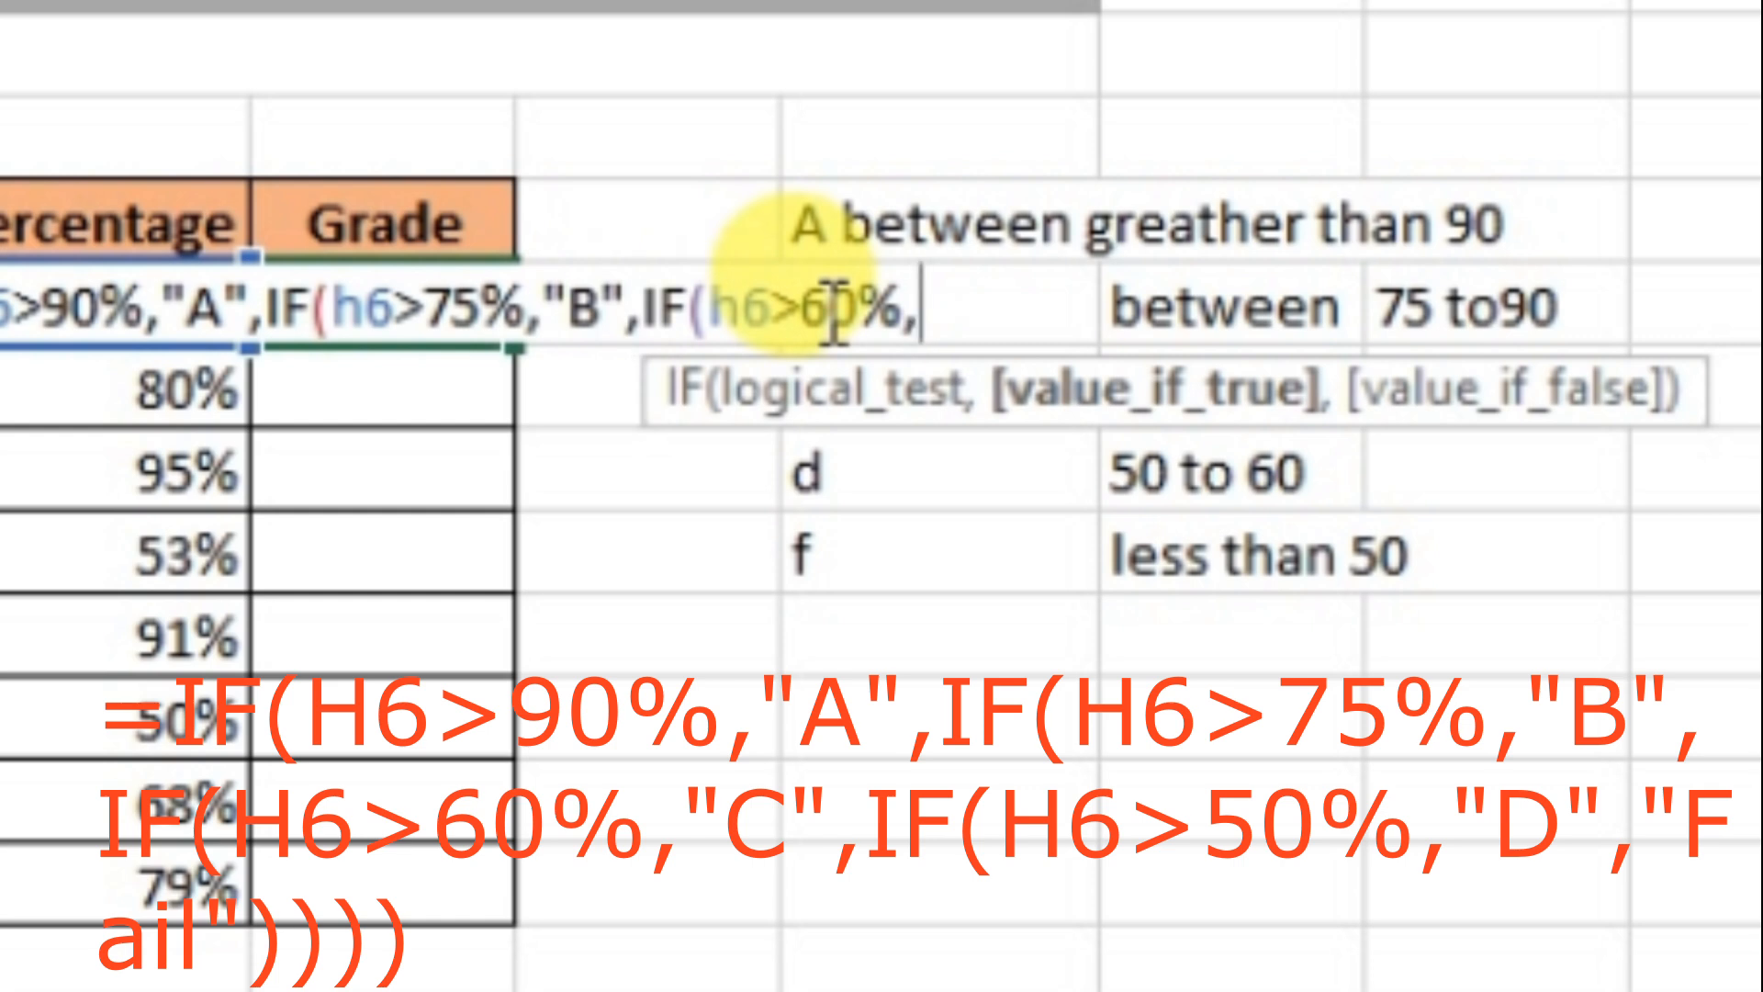
type("\"C\"")
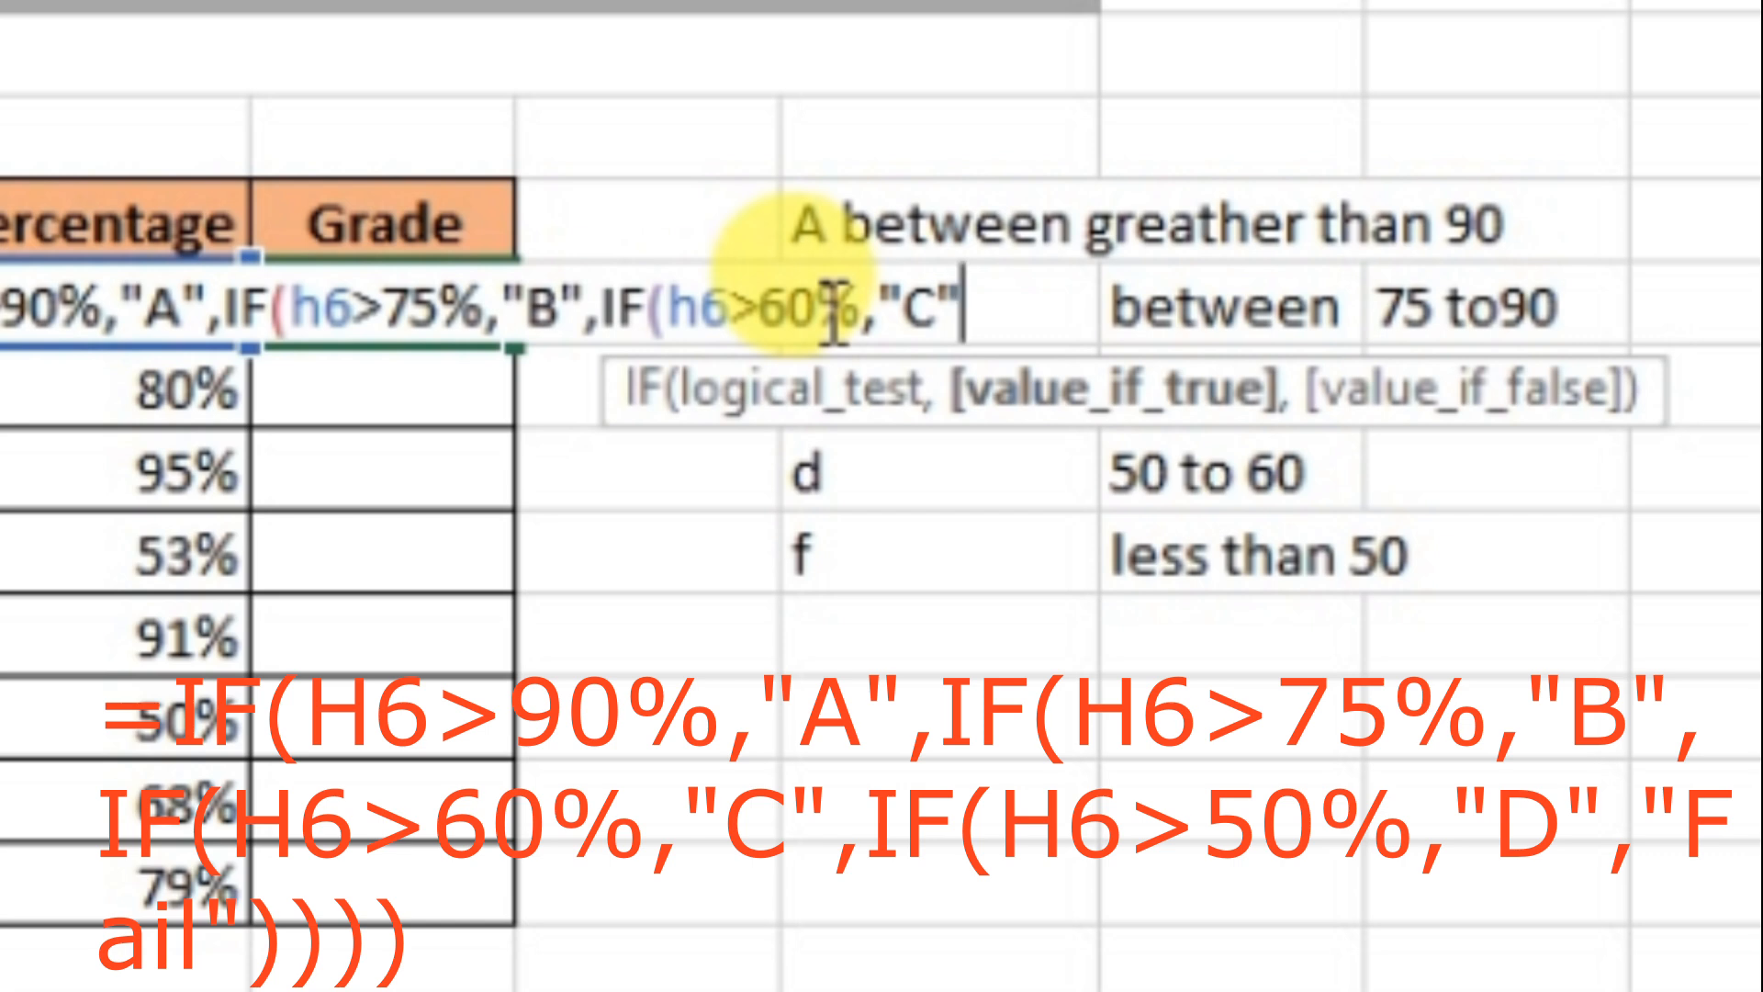
type(",")
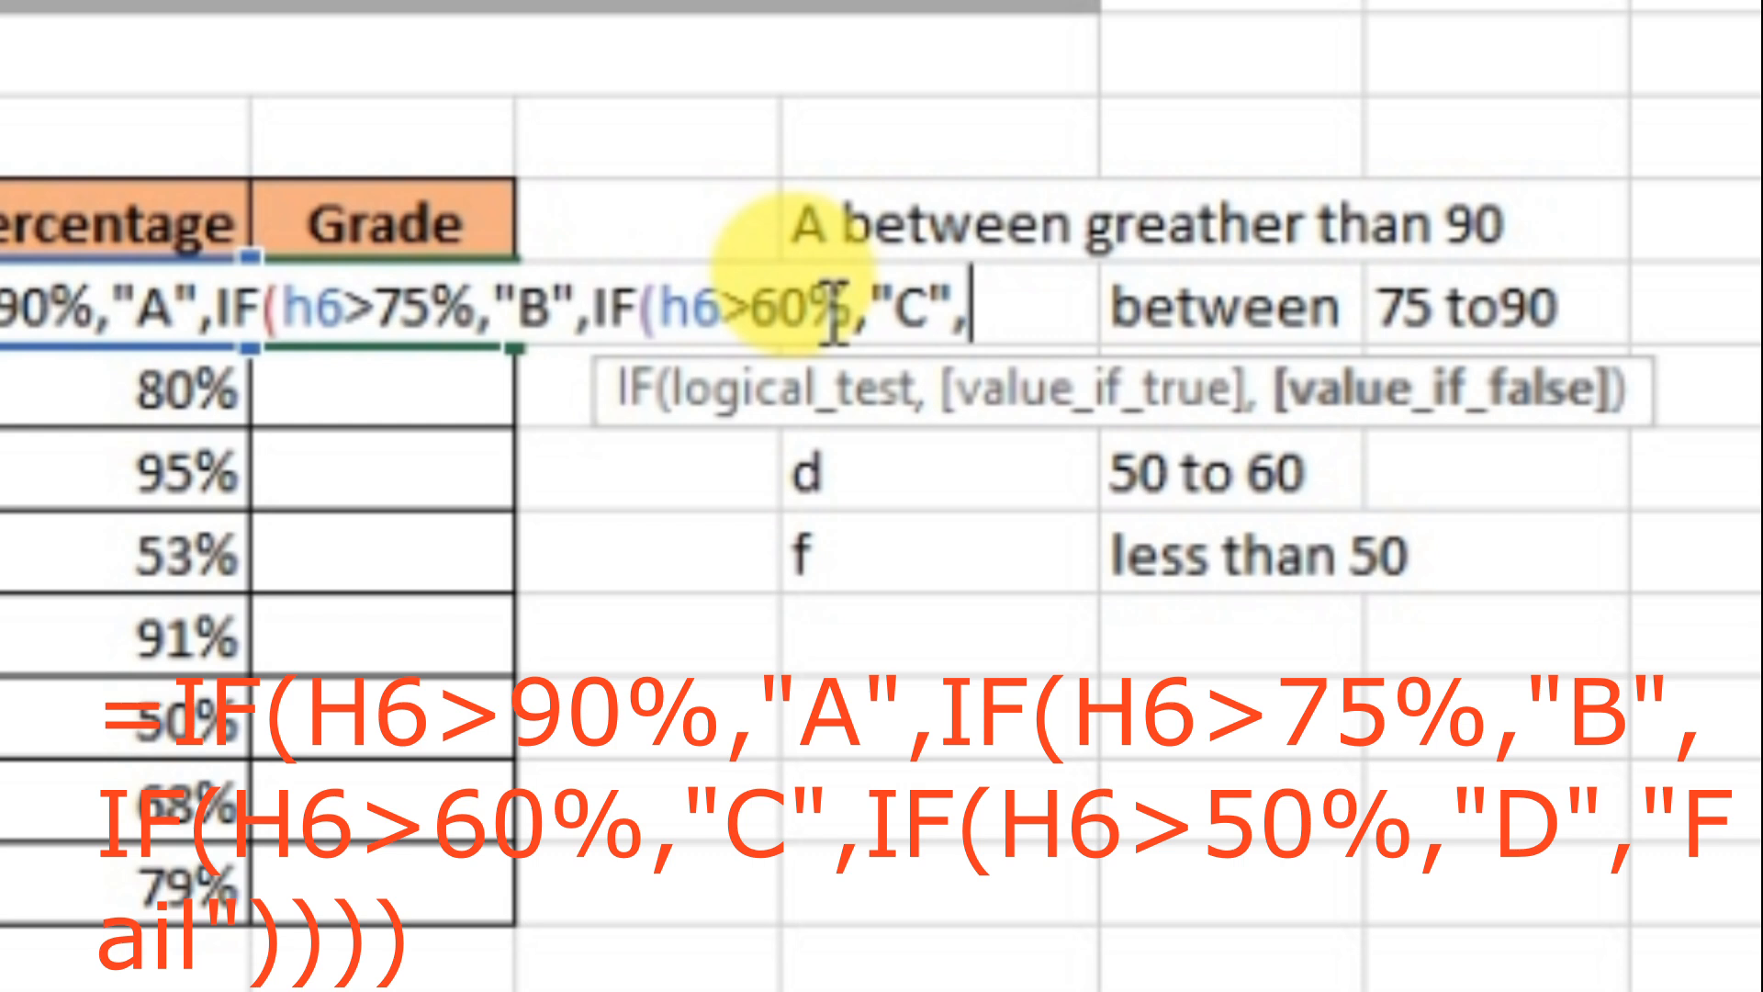
Step: Nest a fourth IF as the false value in the grade formula, returning "D" when H6>50%
type("if")
key("Tab")
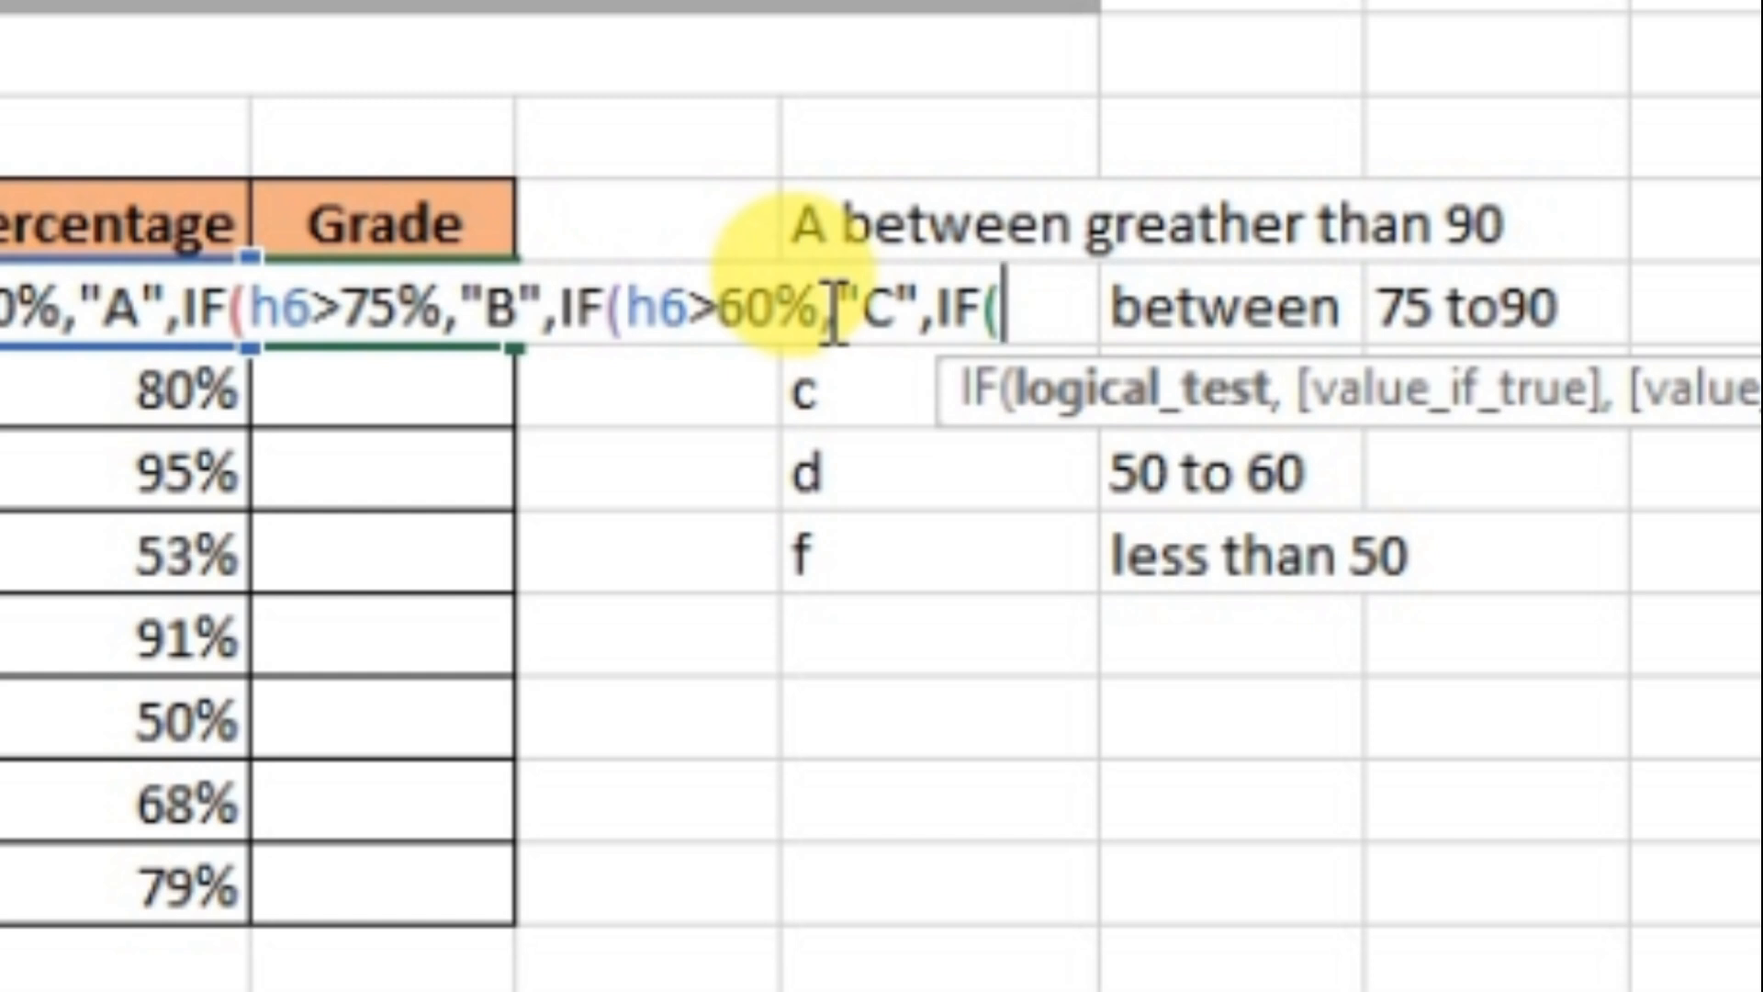
type("h6")
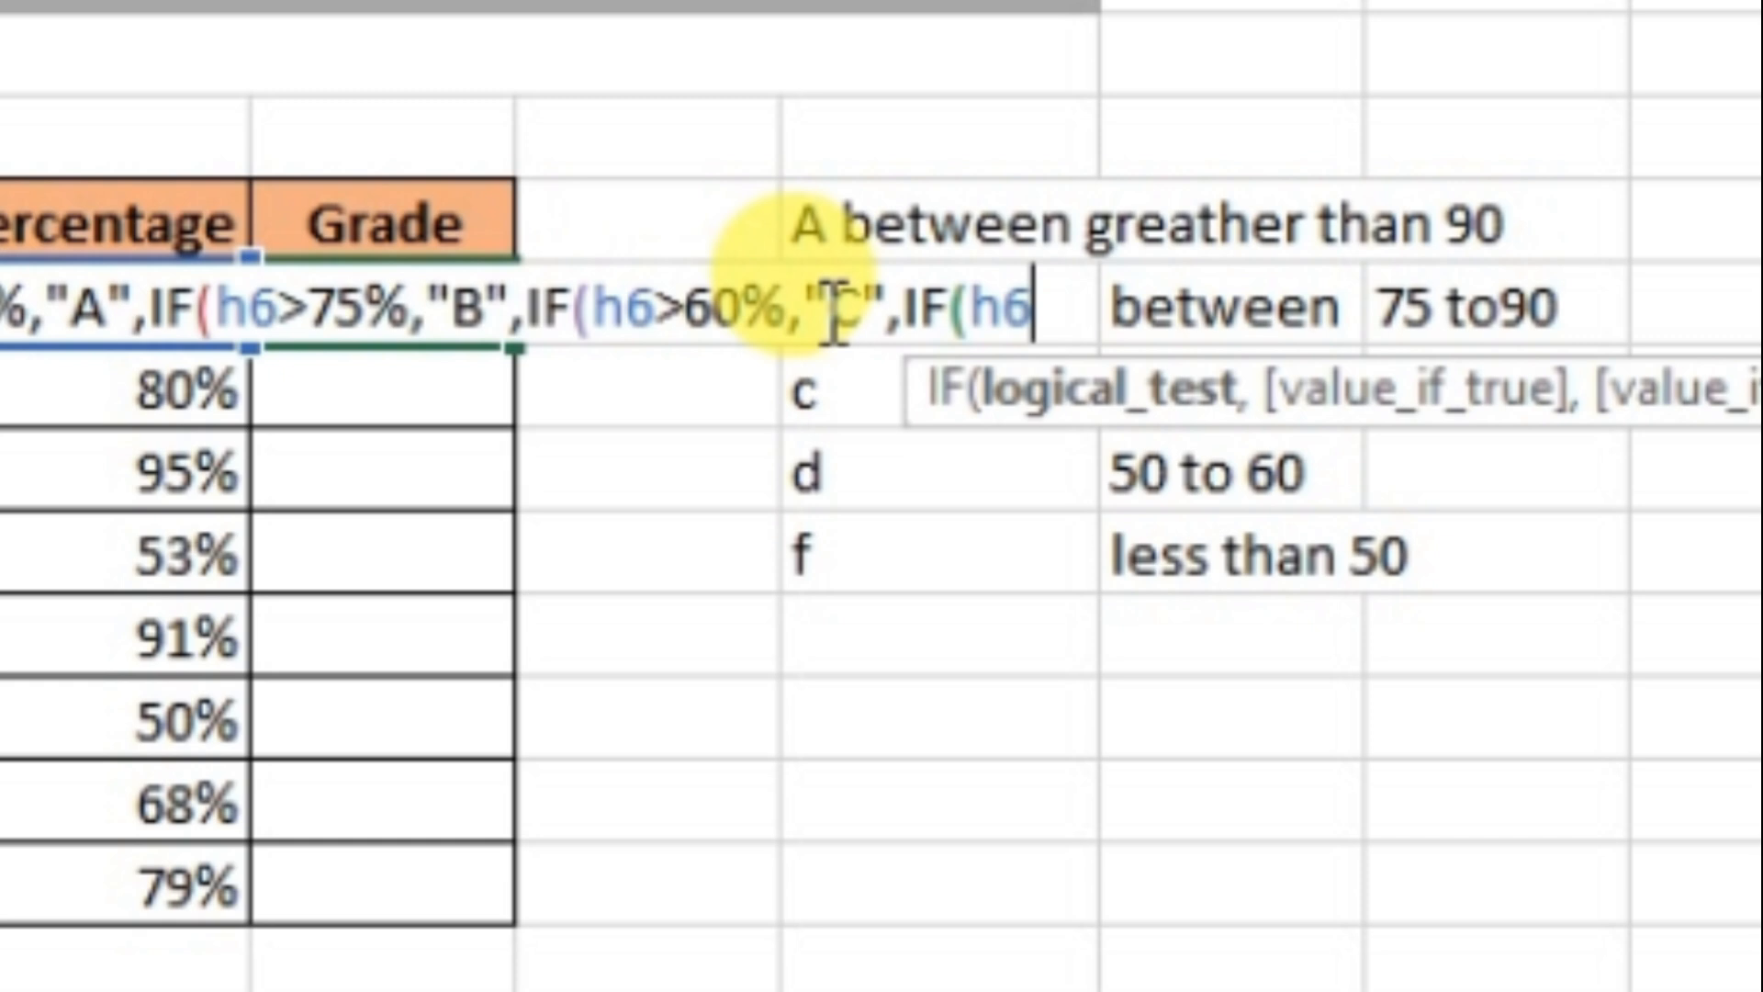
type(">")
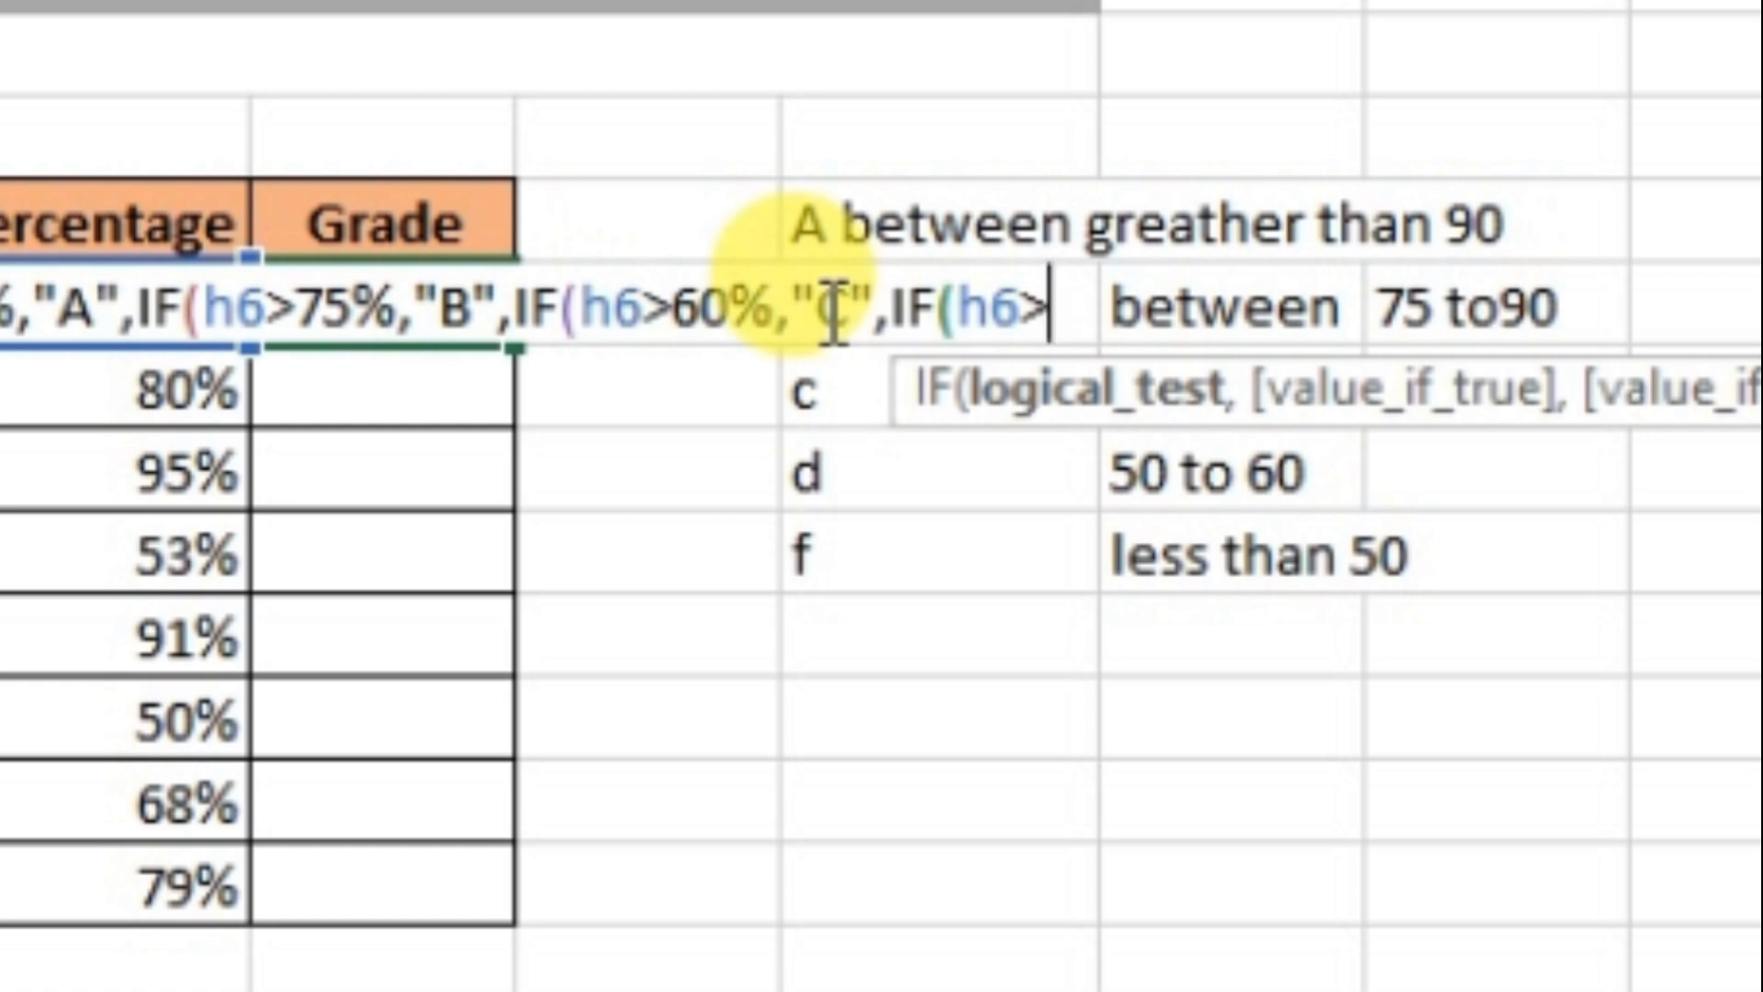
type("50")
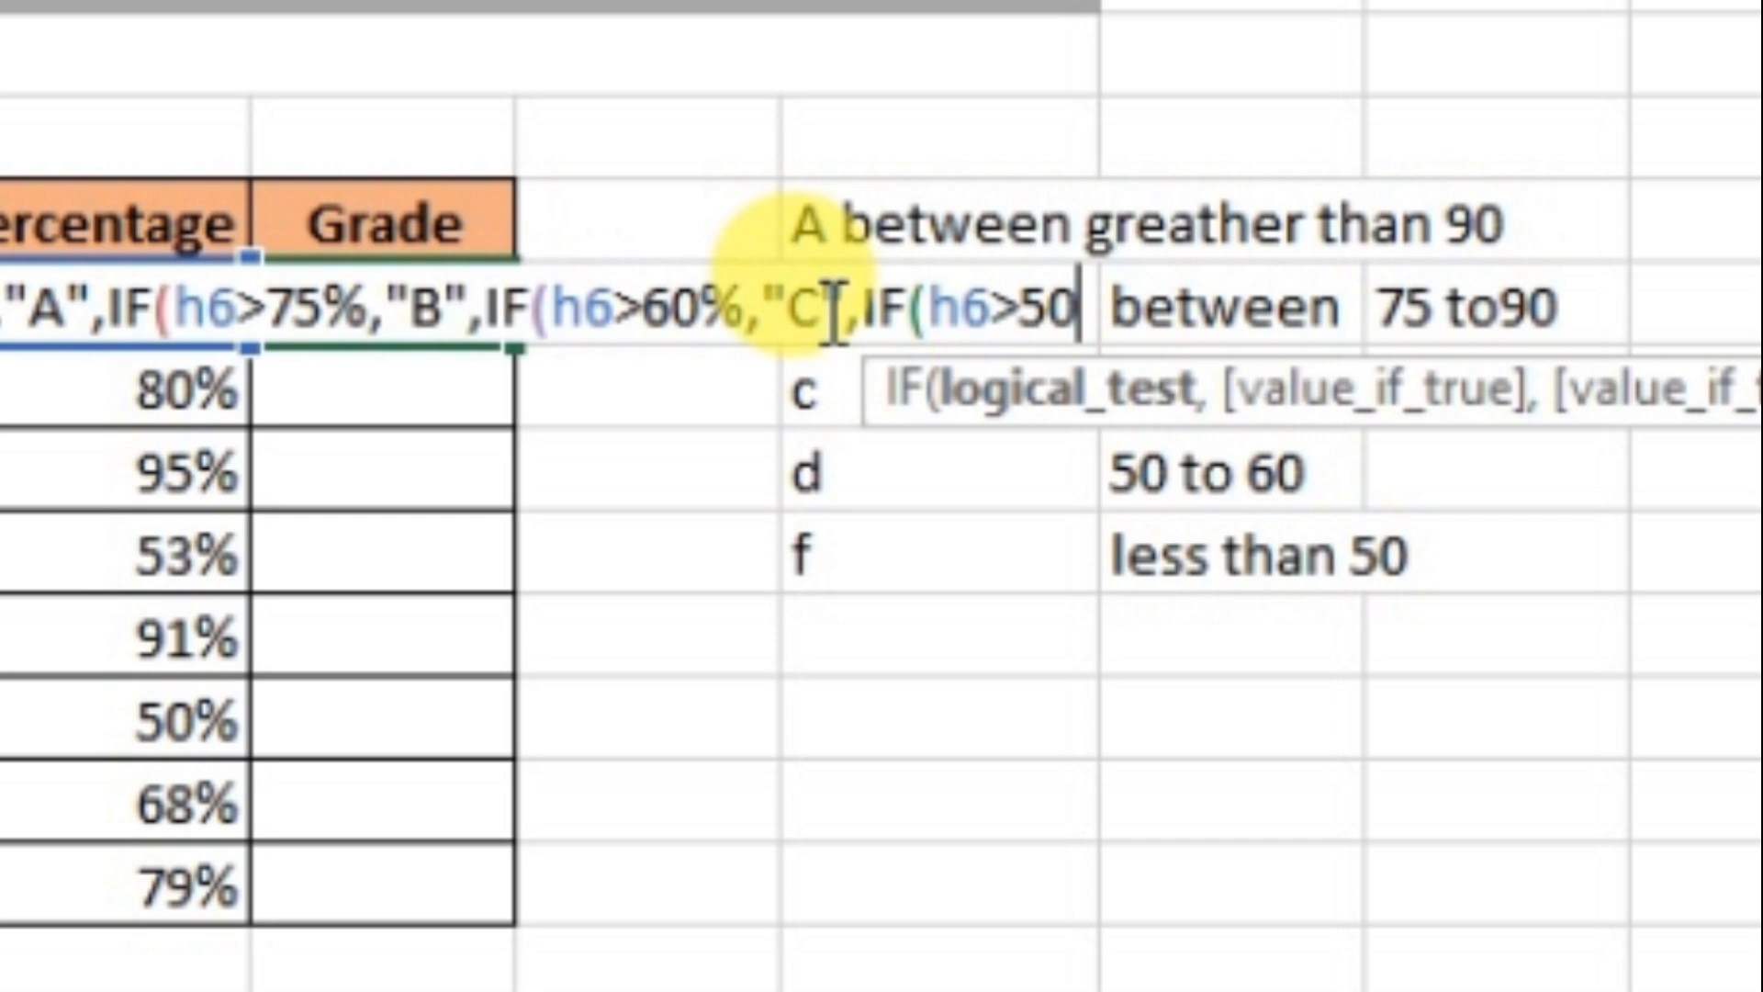
type("%")
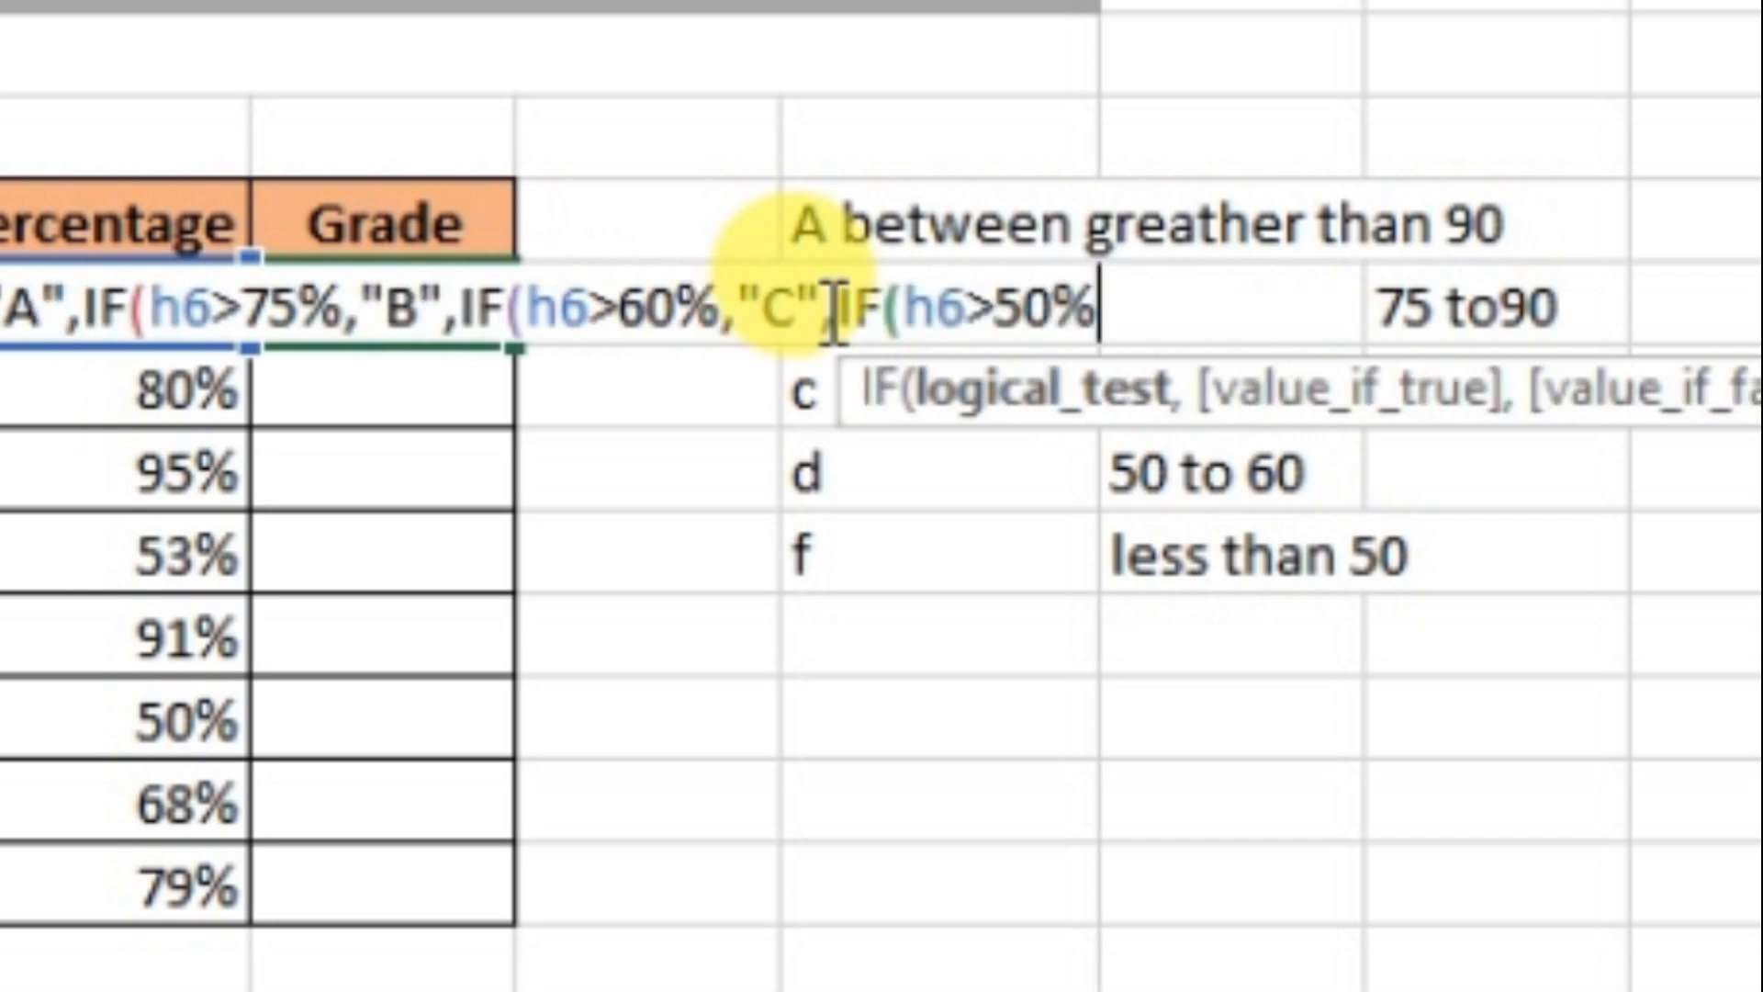
type(",")
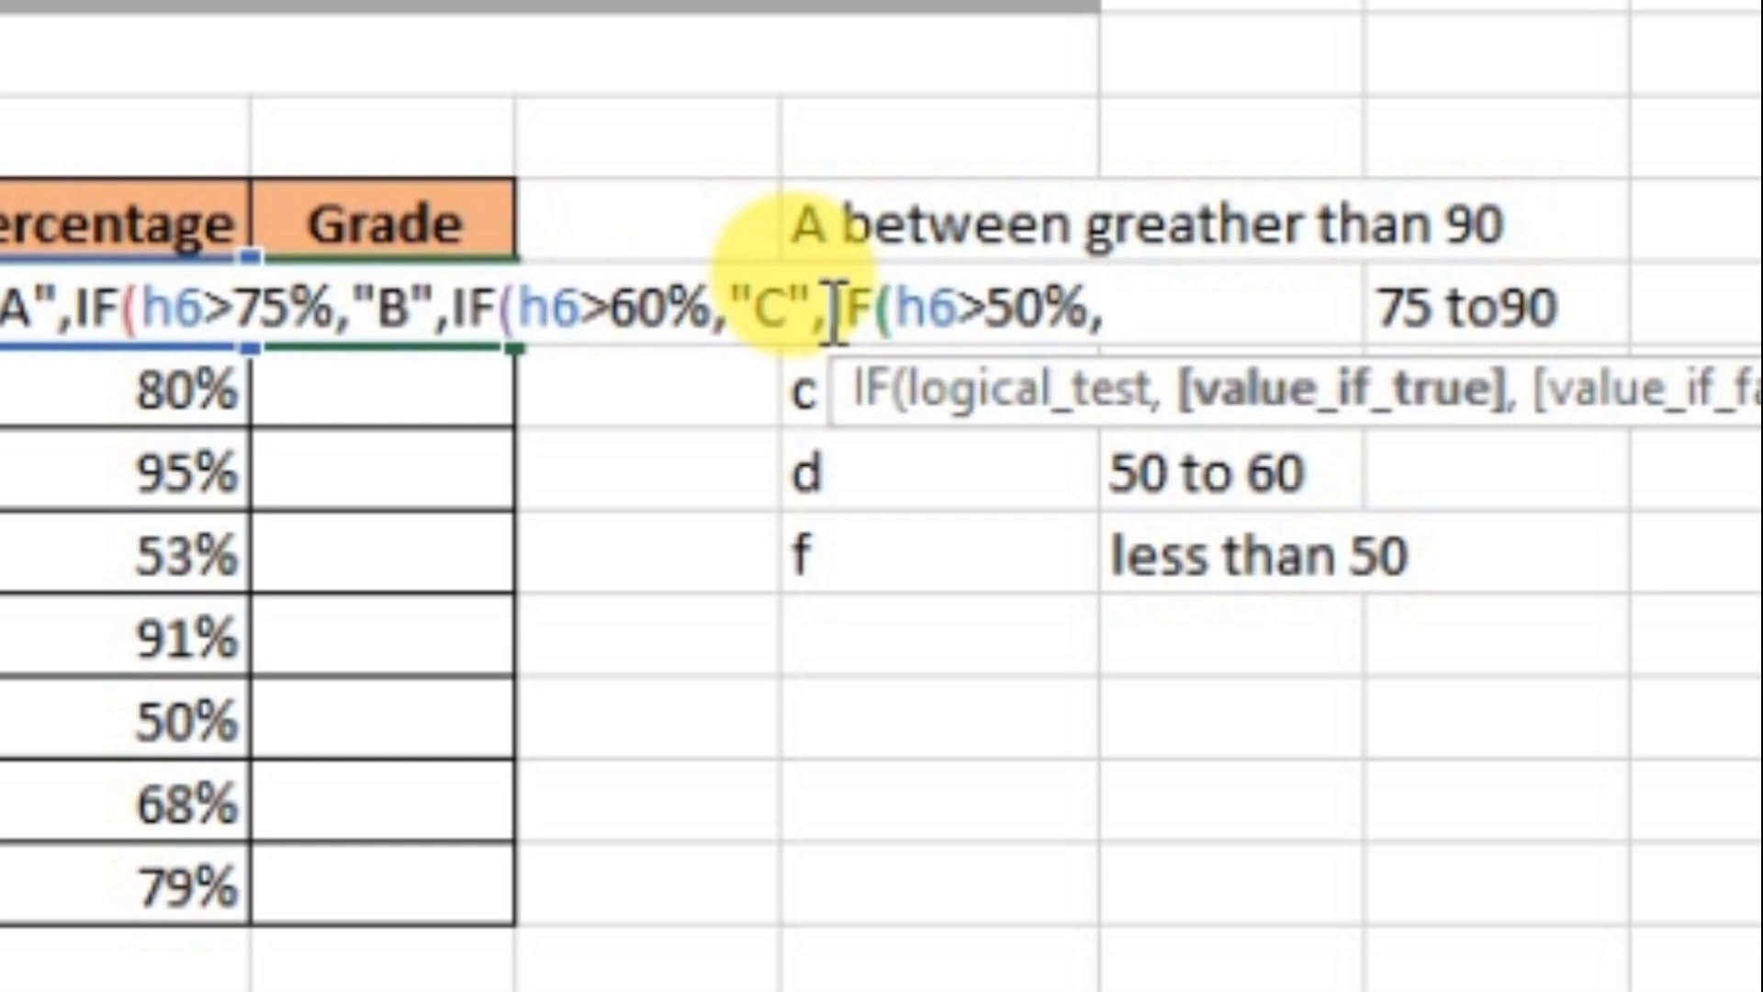
type("\"")
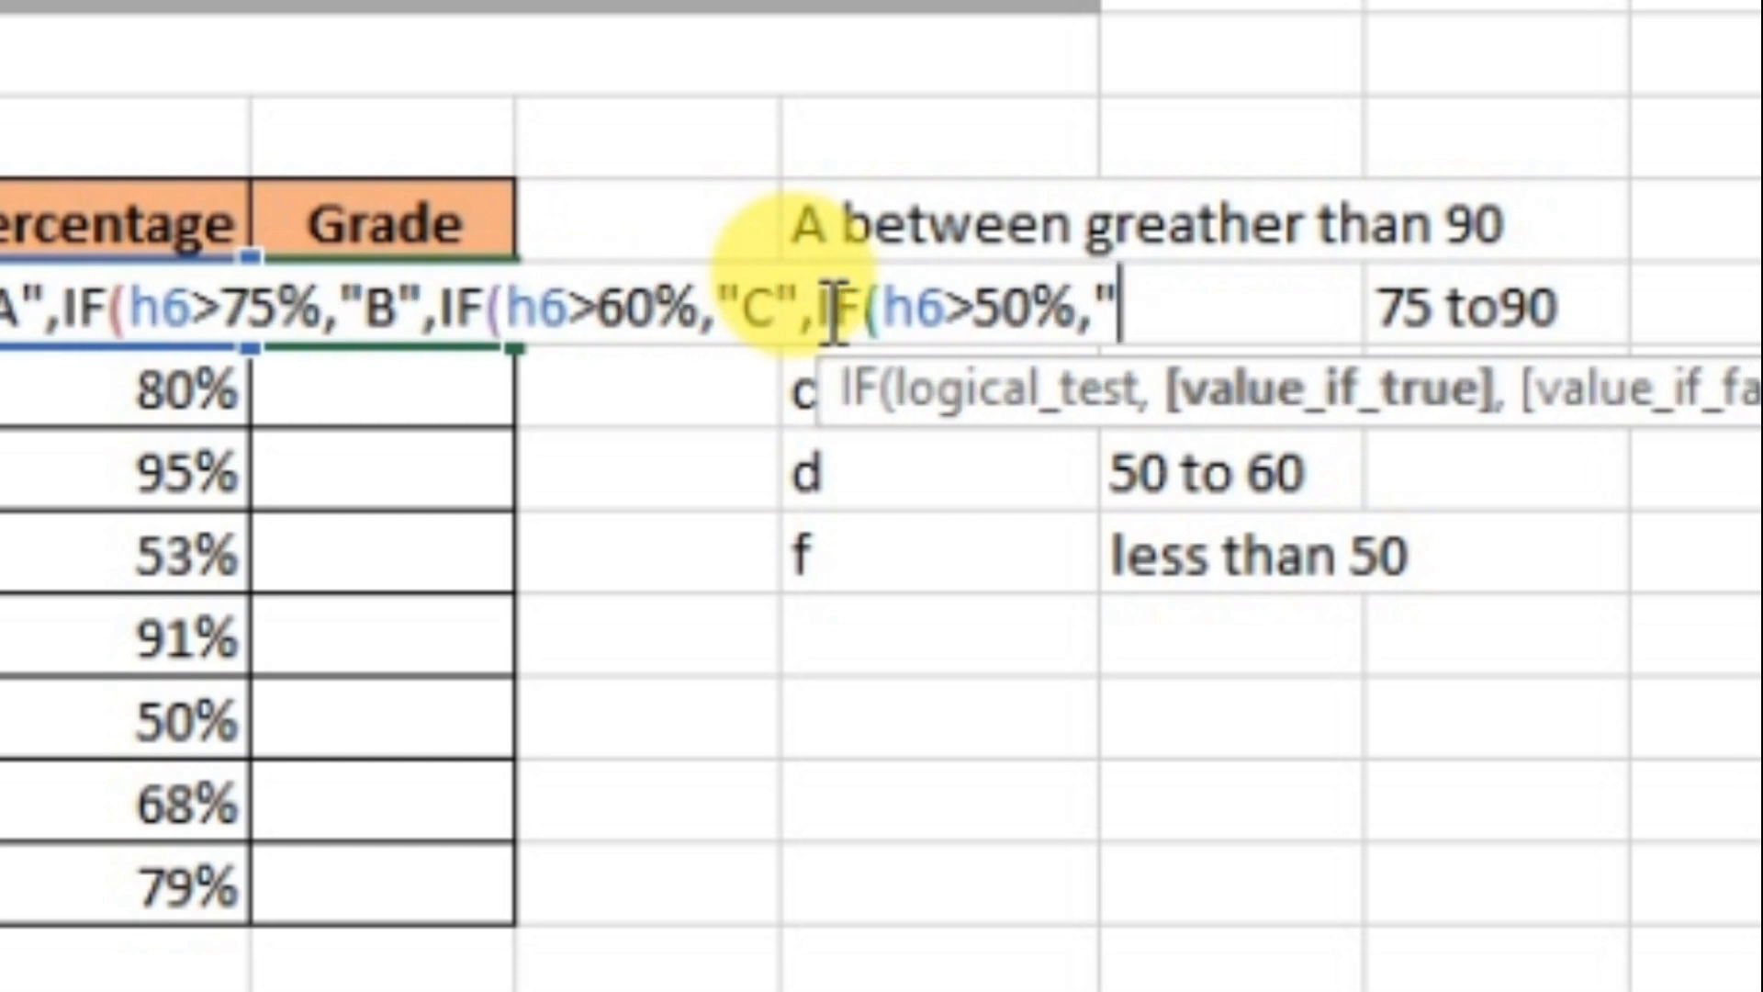
type("D")
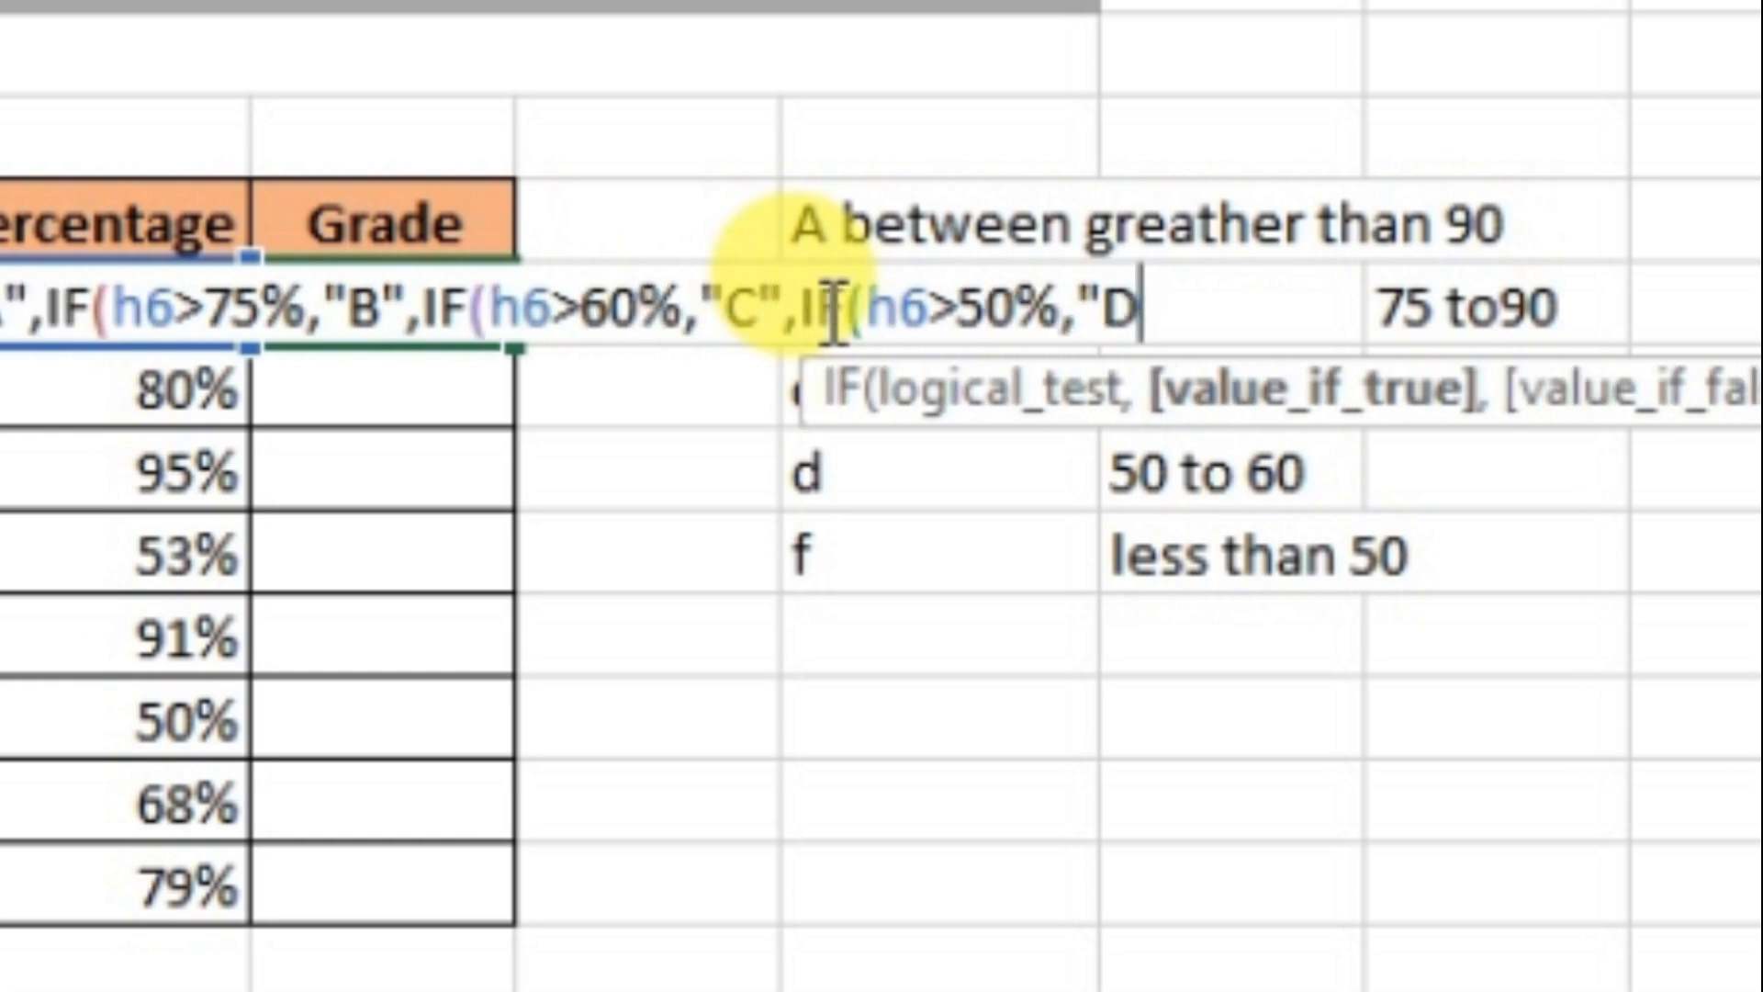
type(":")
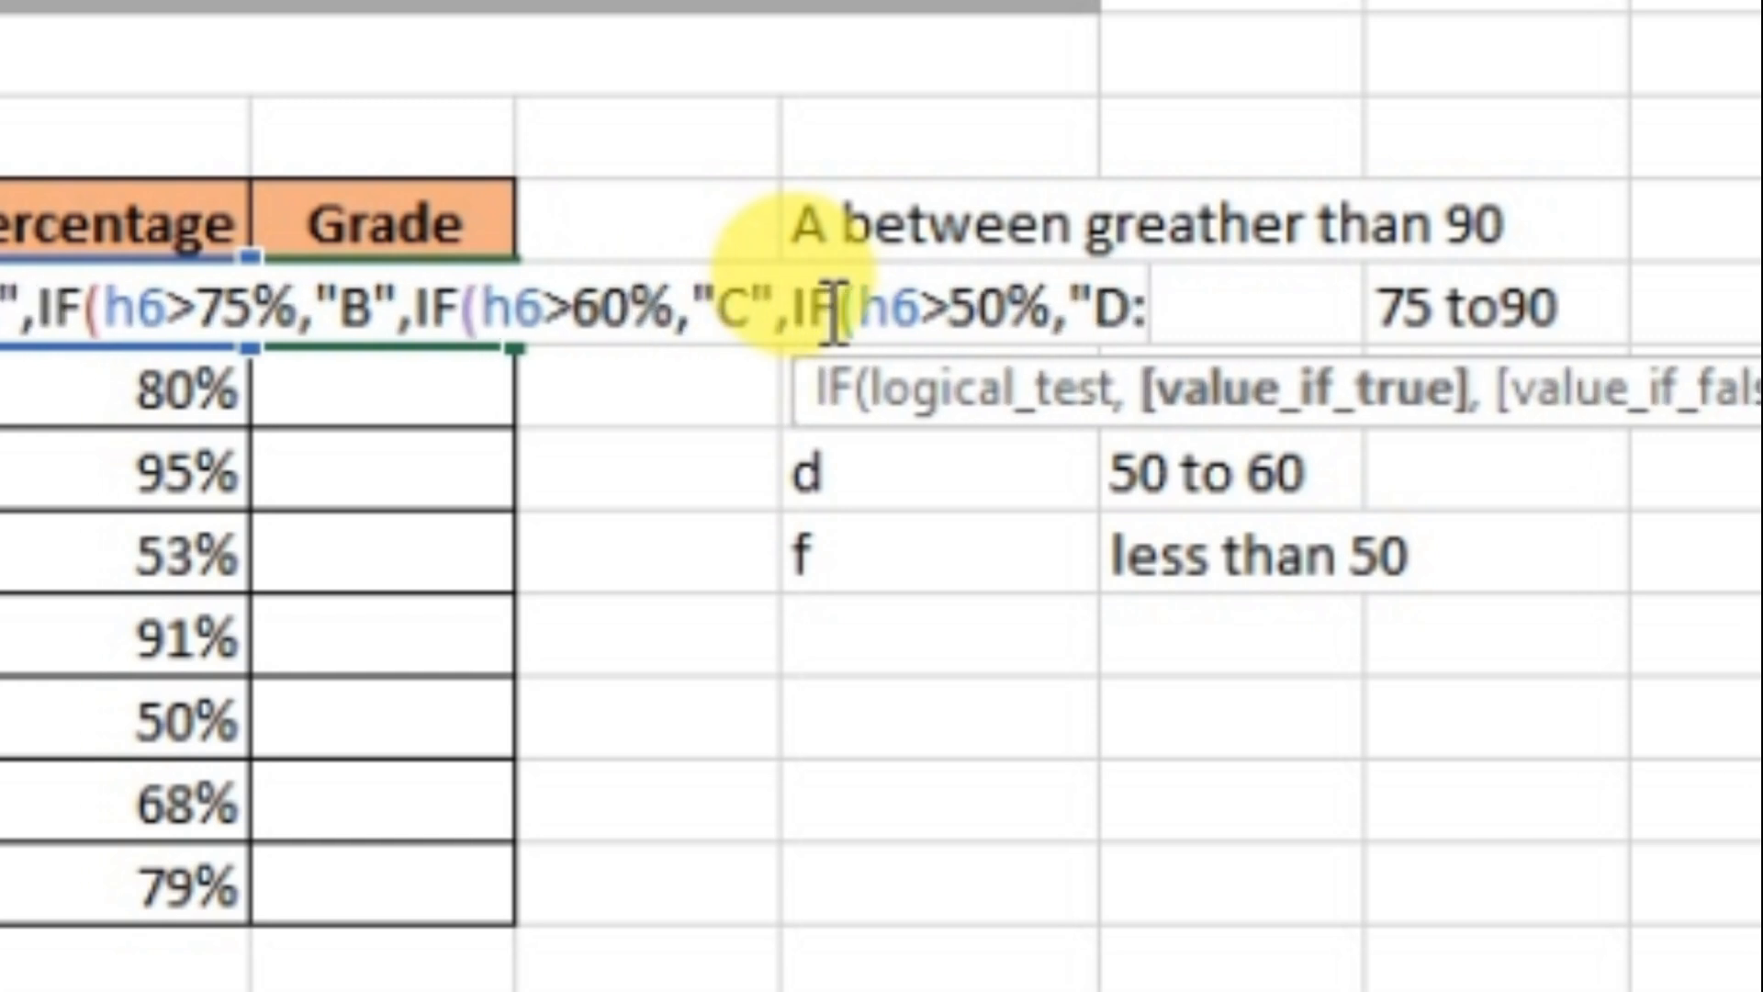
key("BackSpace")
type("\"")
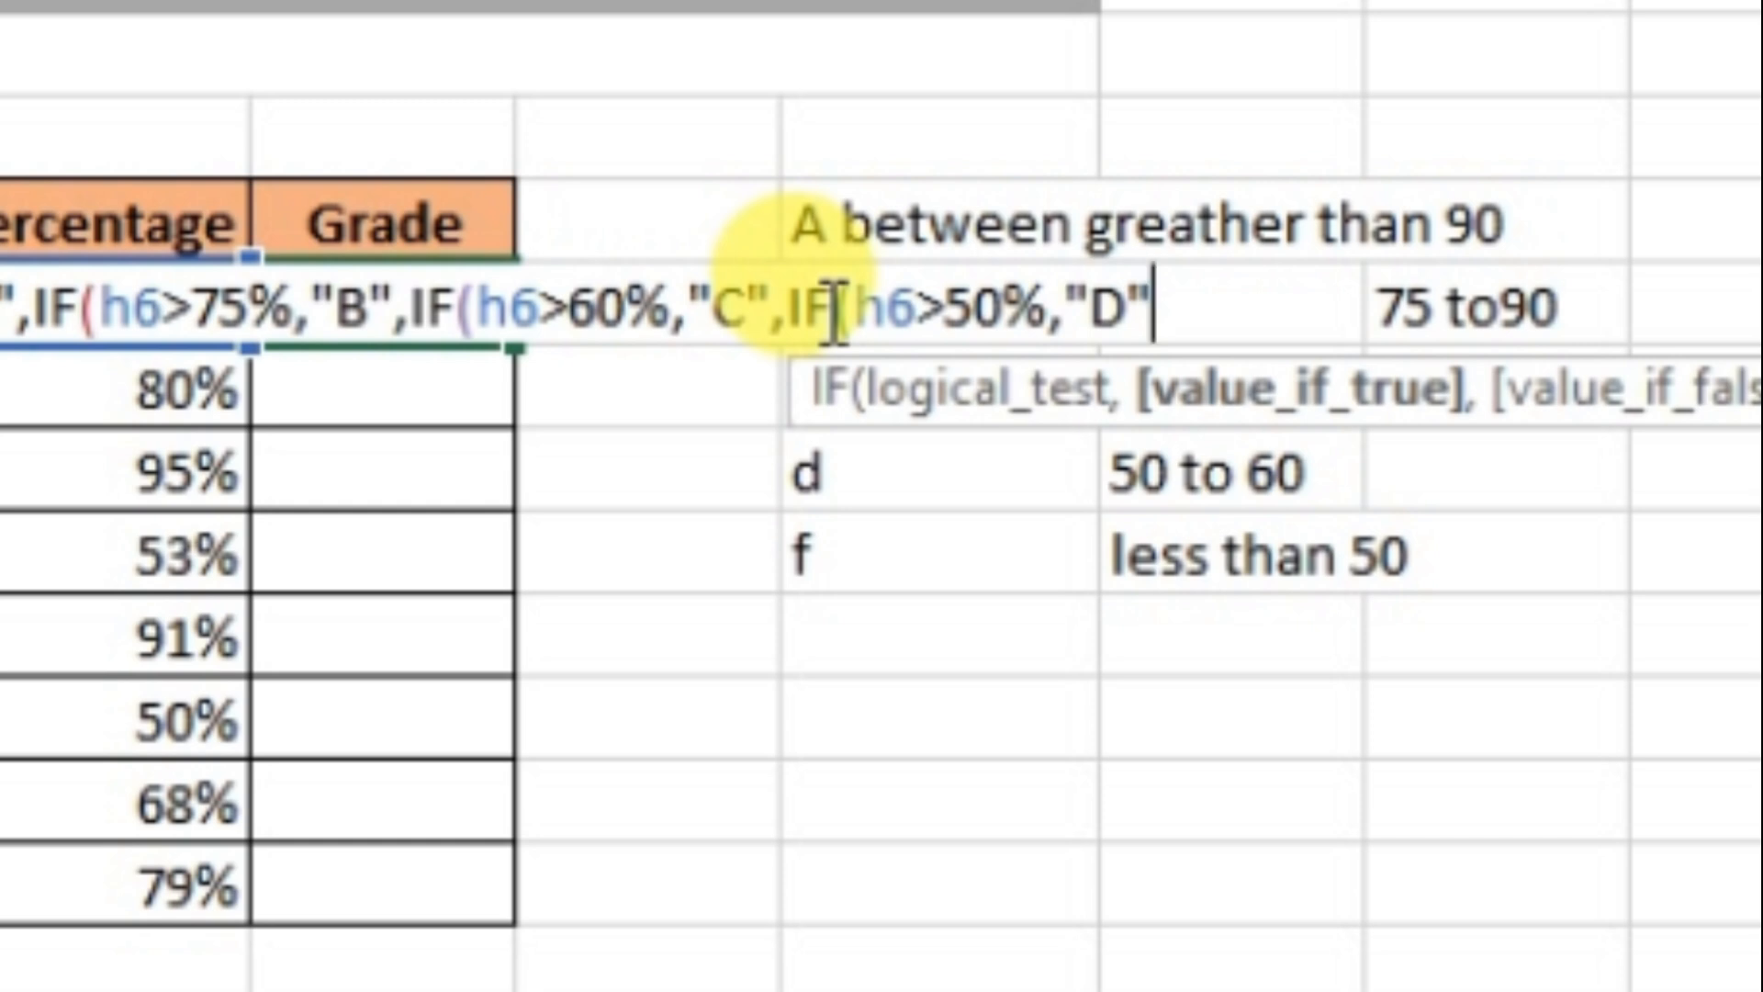
type(",")
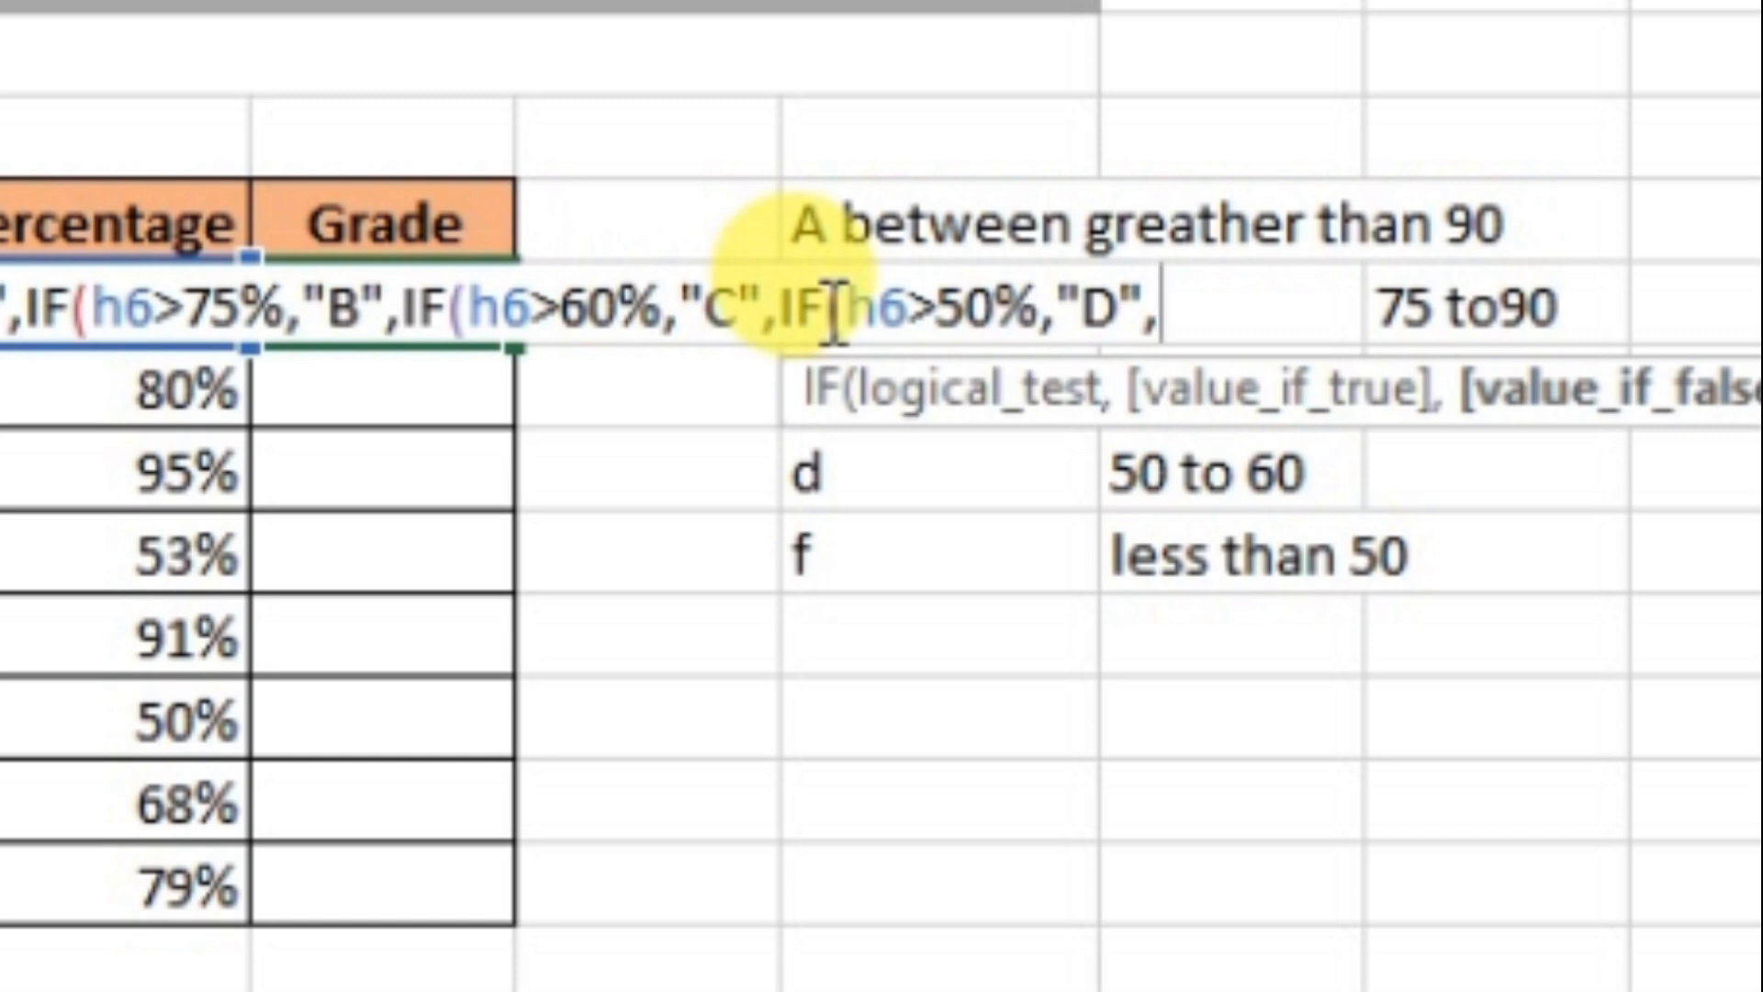
Step: Complete the grade formula in I6 with "Fail" as the last false value, close all four IFs, and copy it down to I13
type("\"FF")
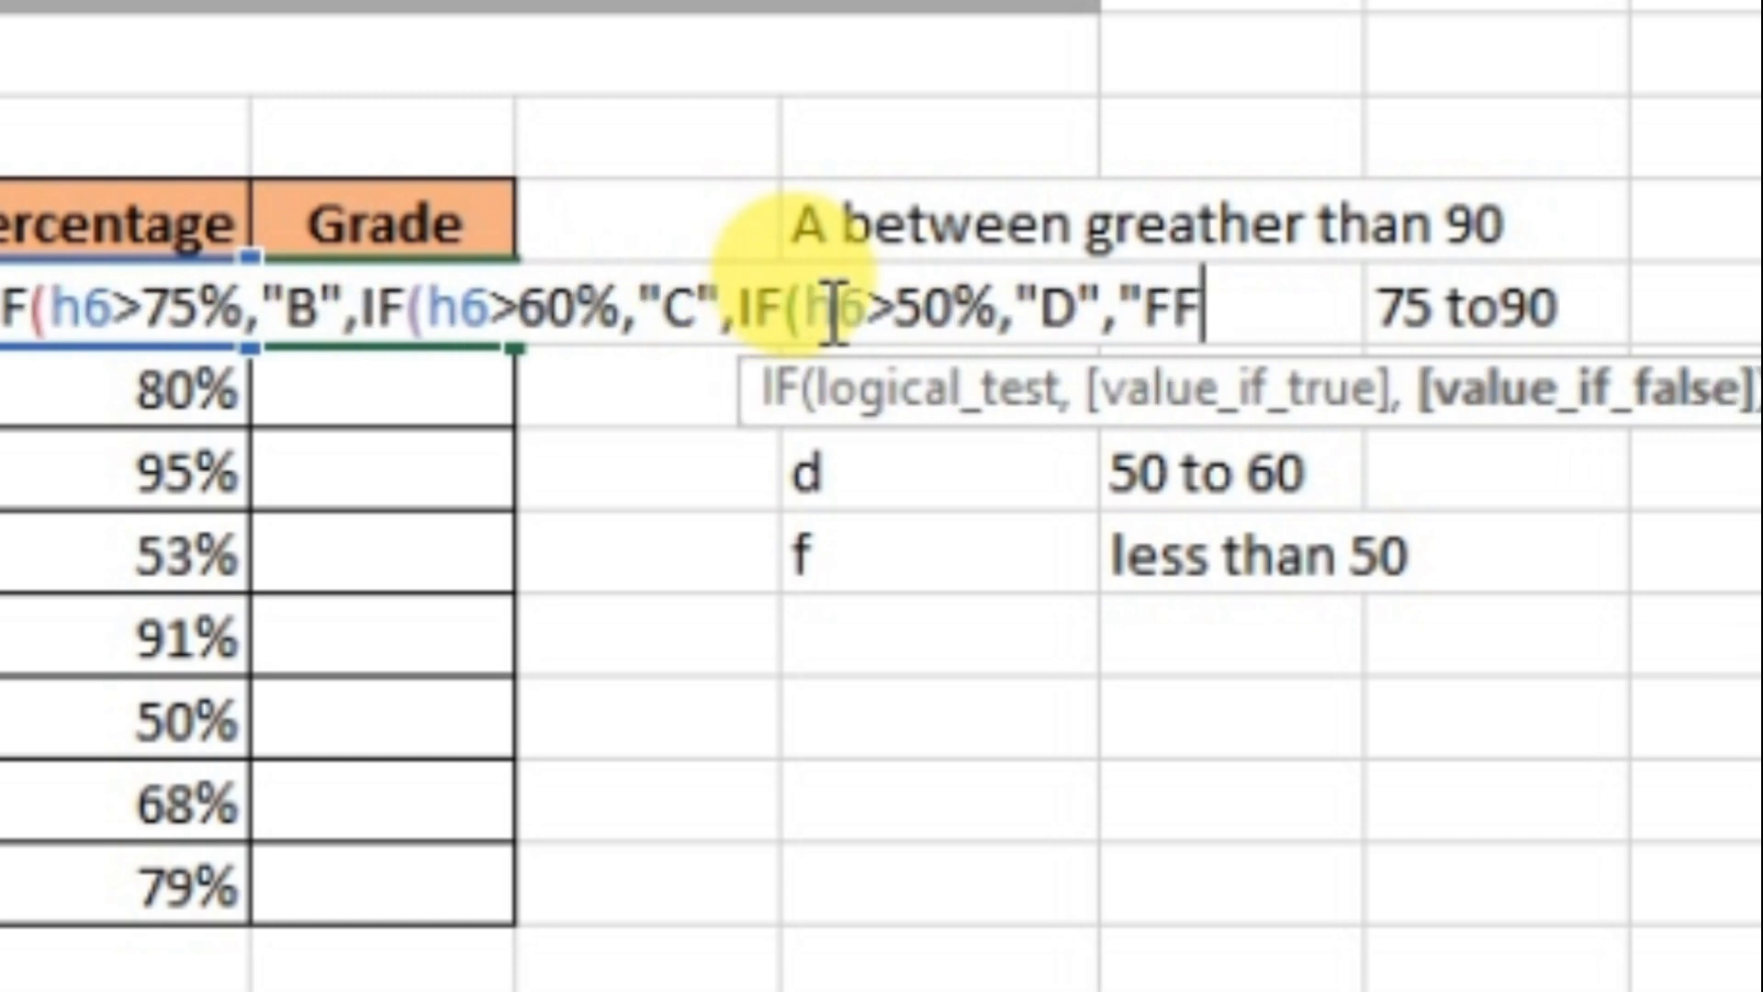
key("BackSpace")
type("\"")
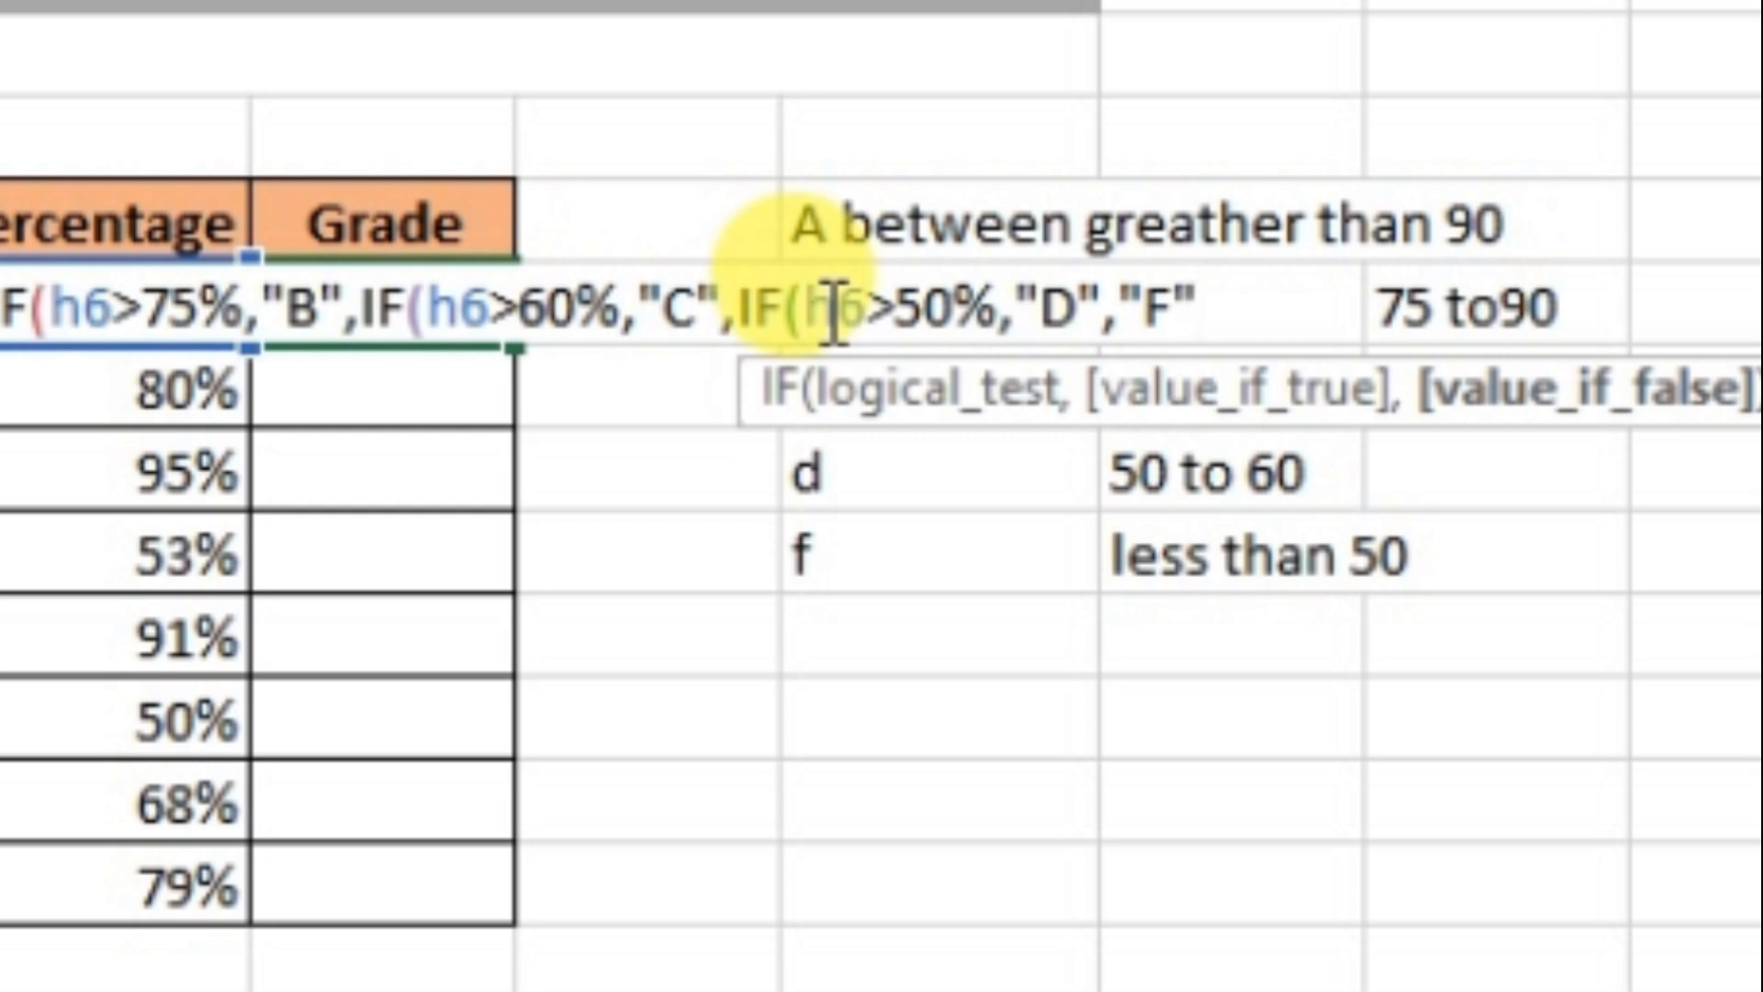
key("BackSpace")
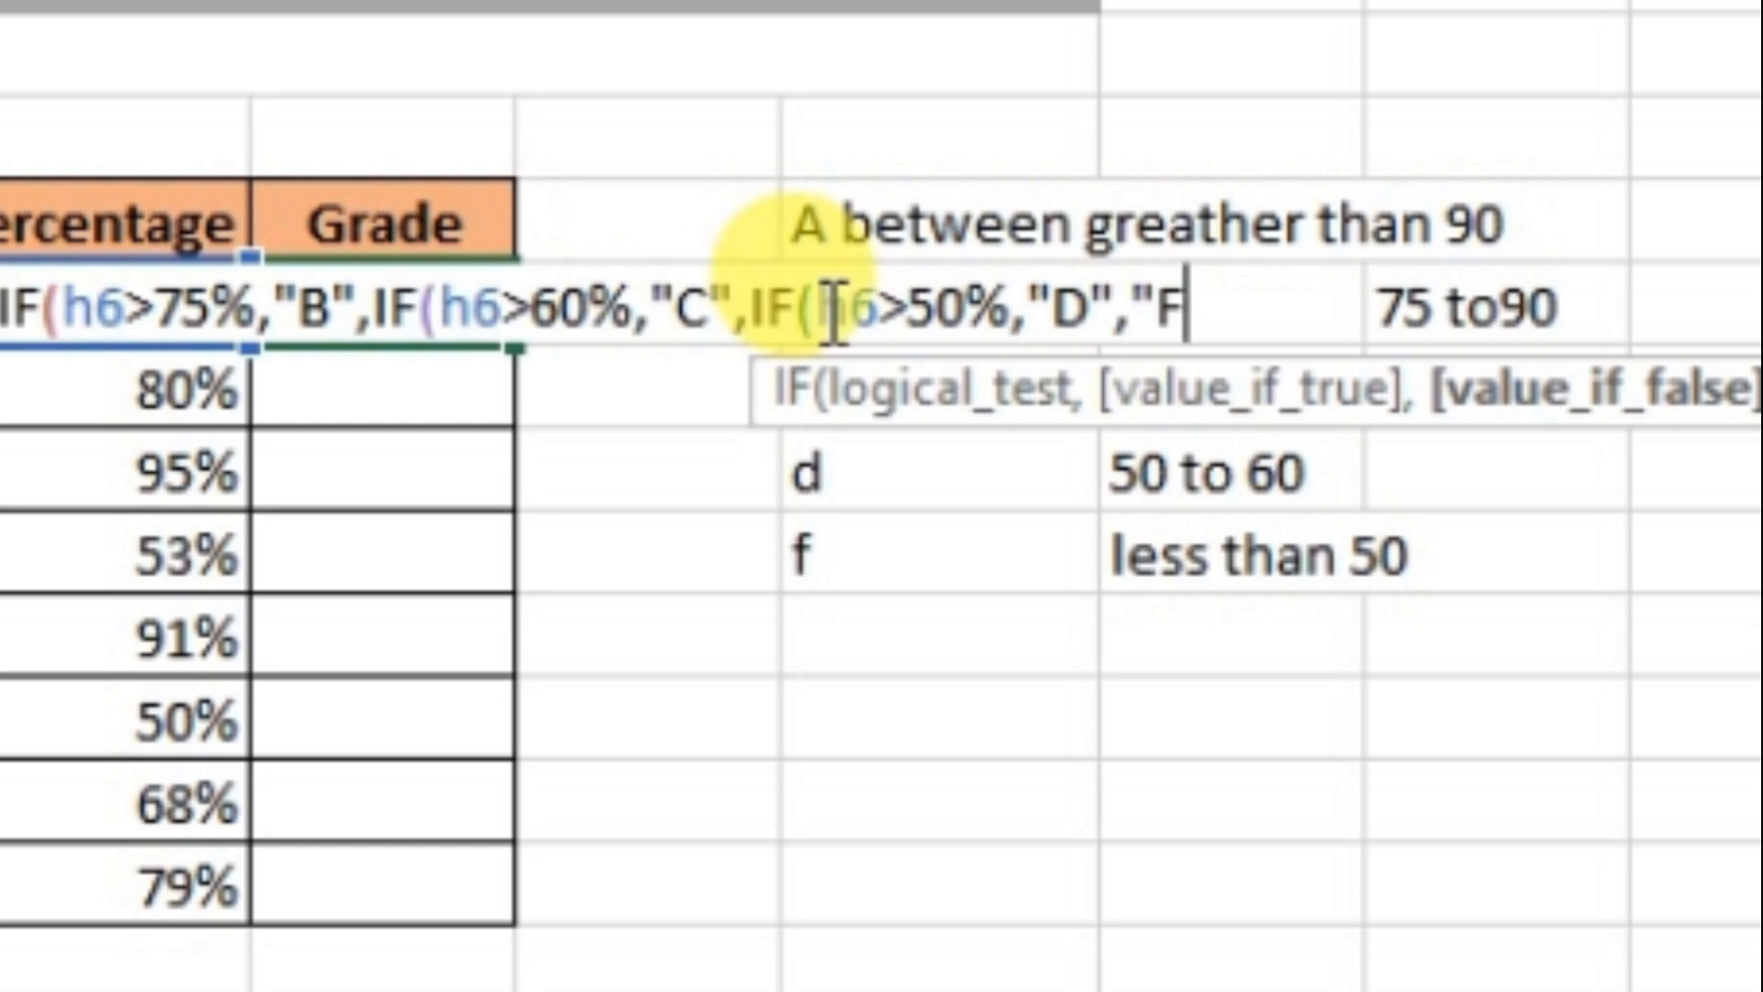
type("ail")
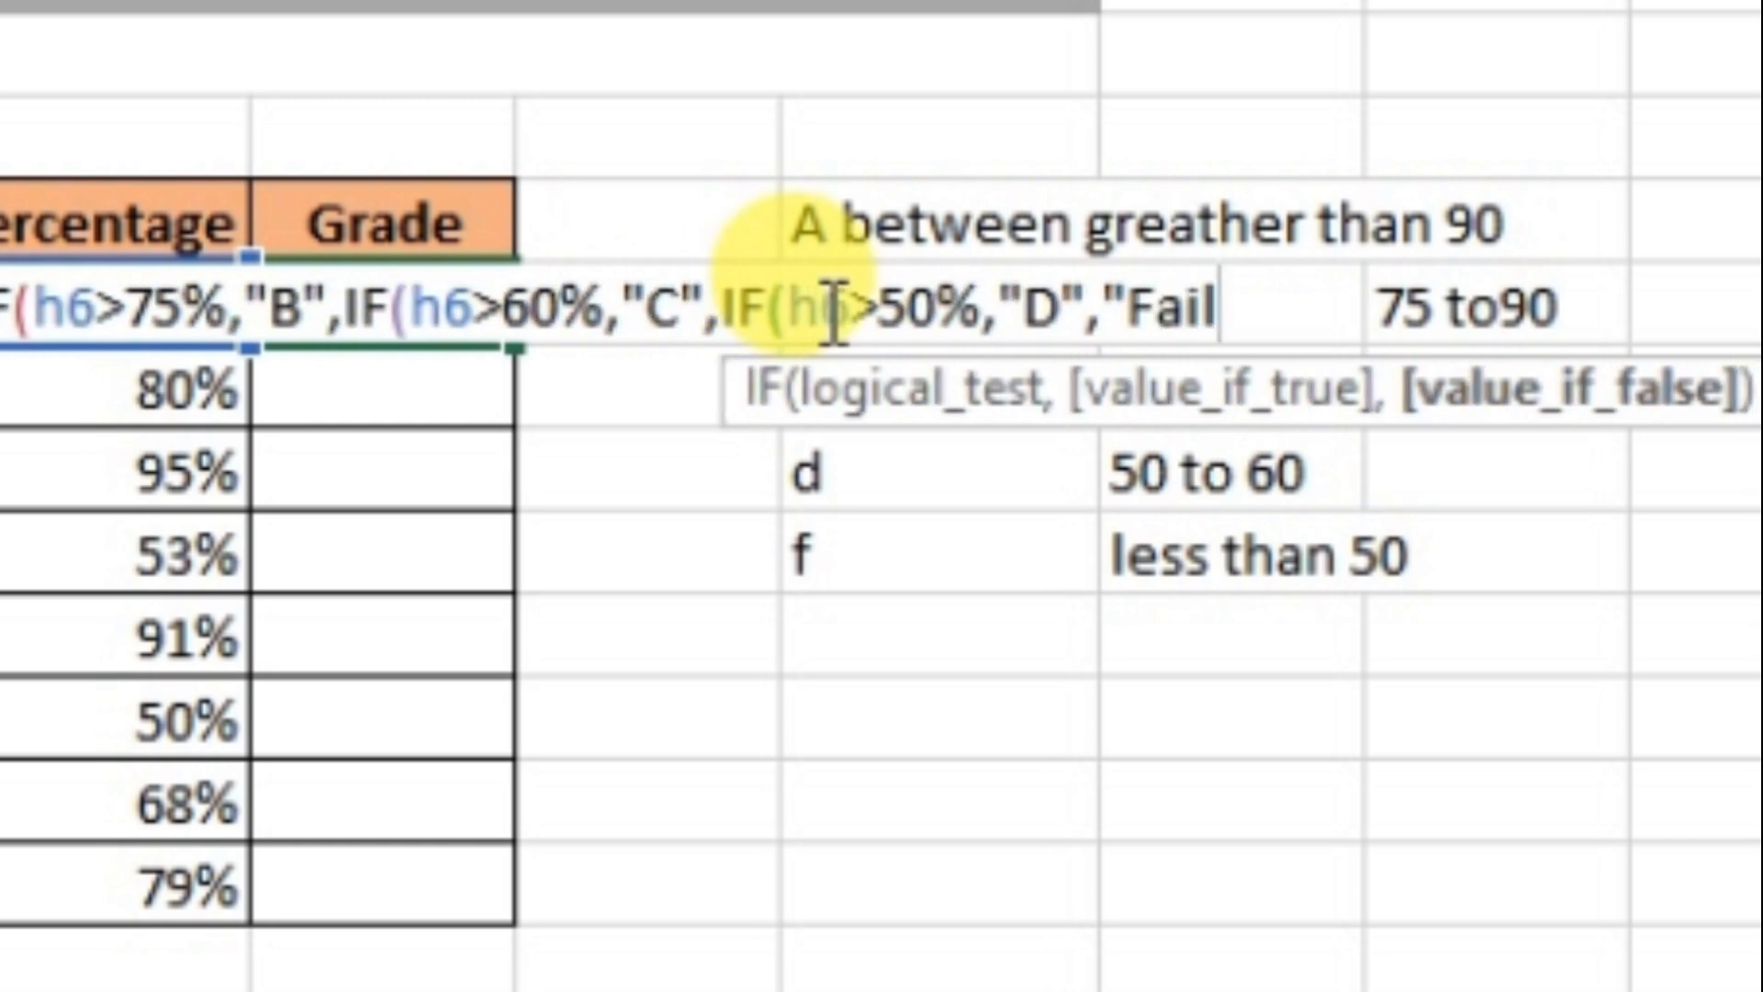
type("\"")
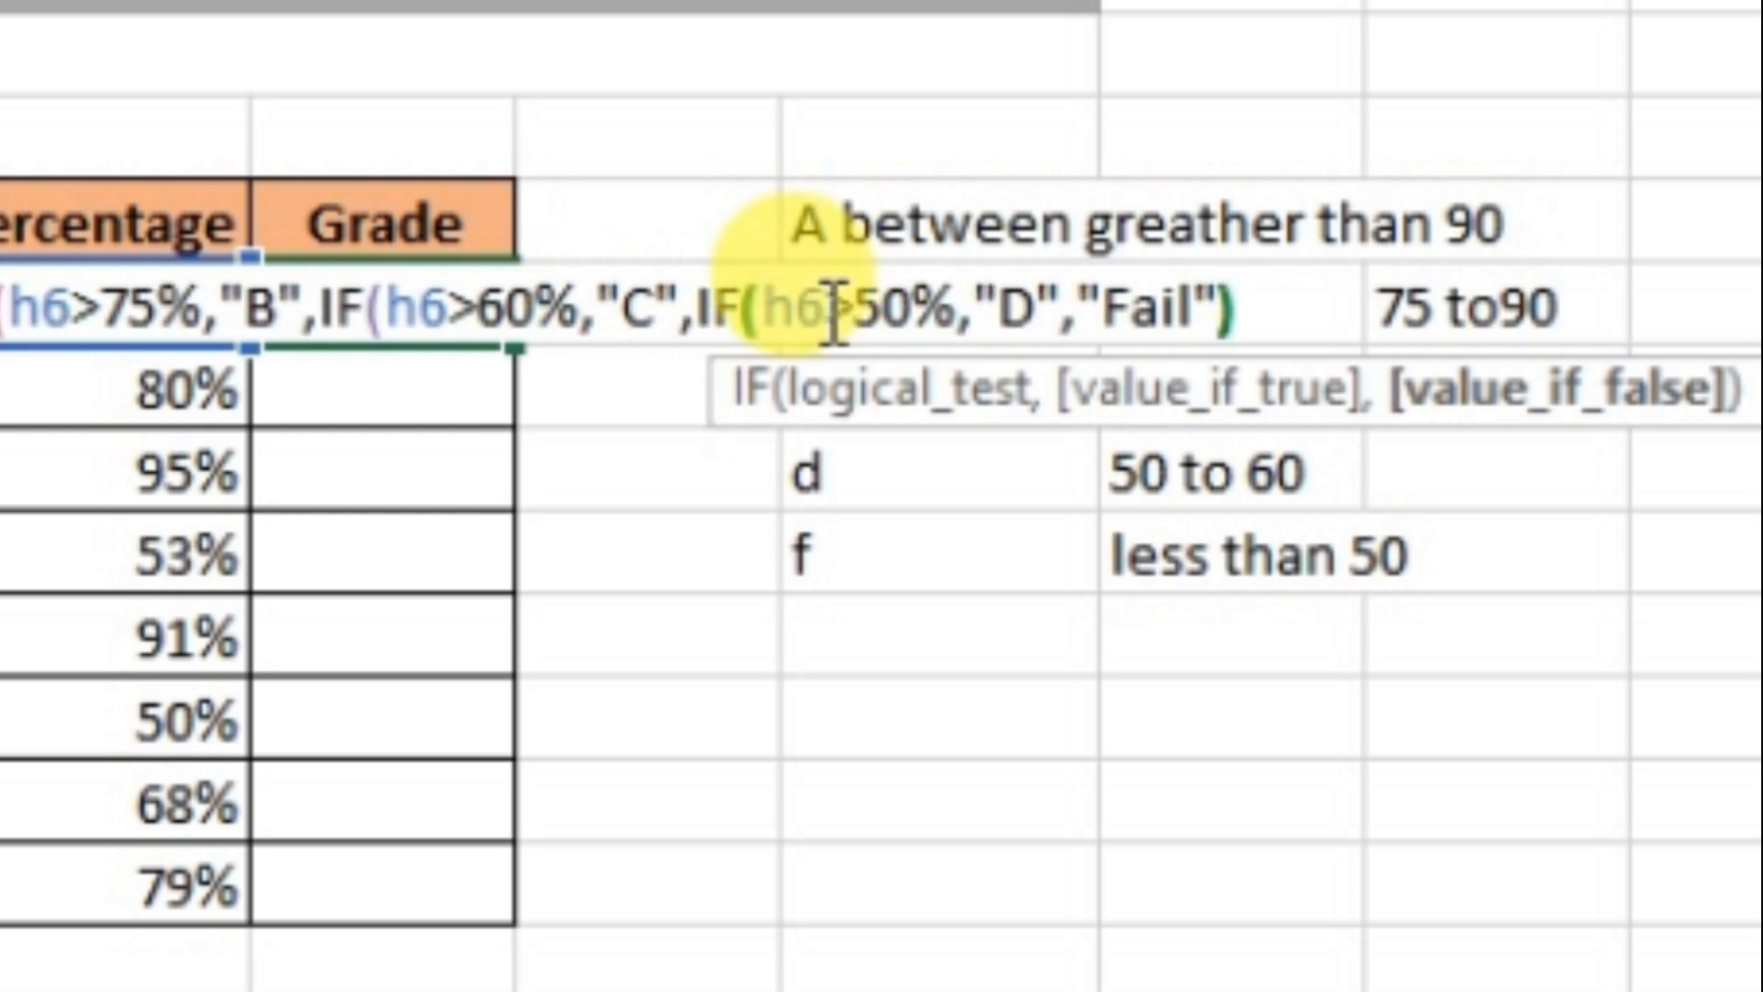
type(")))")
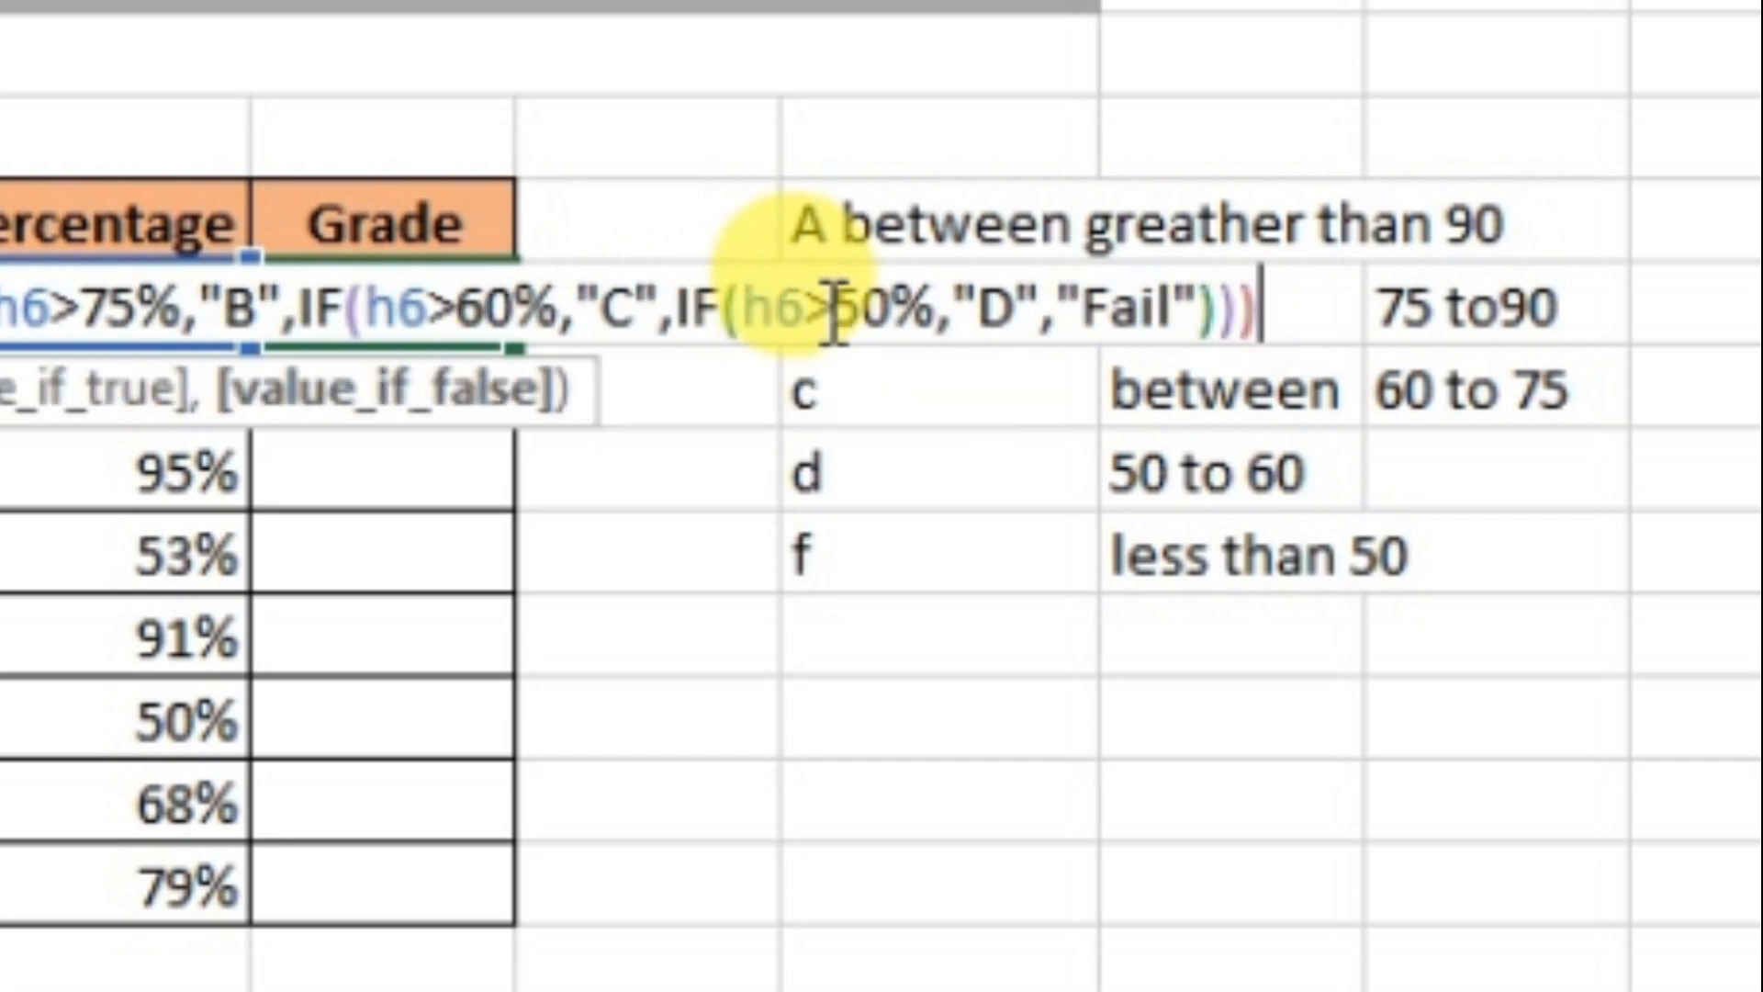
type(")")
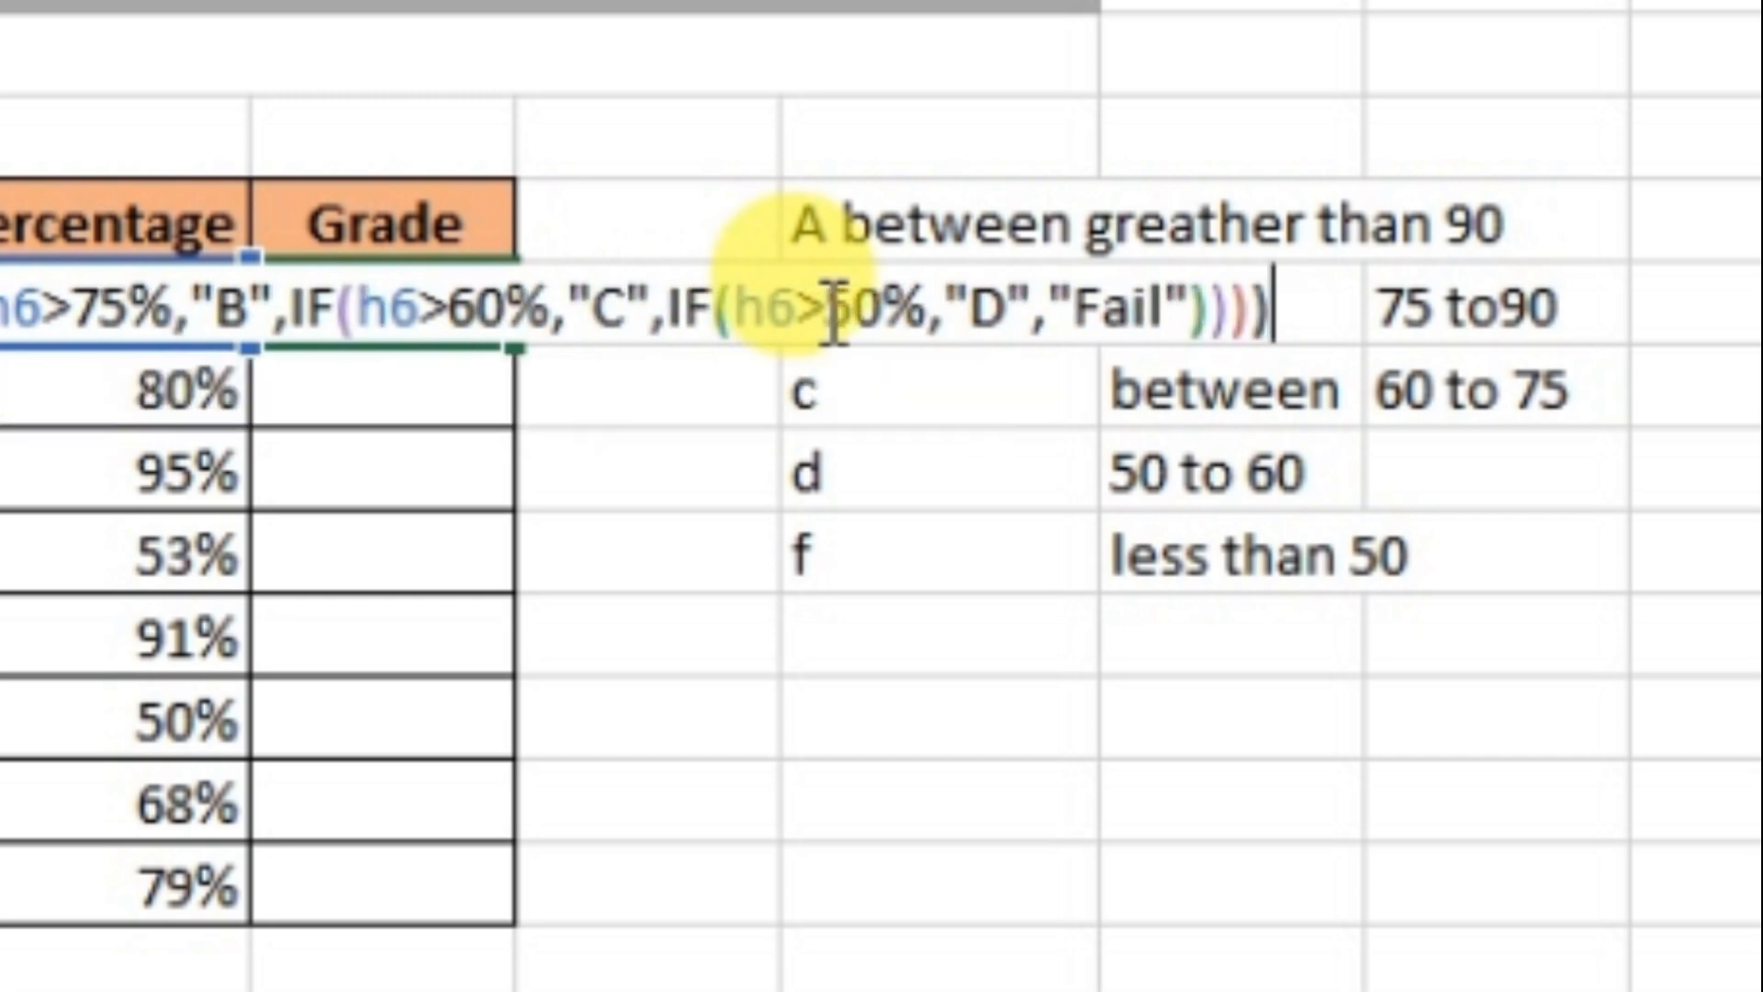
key("Return")
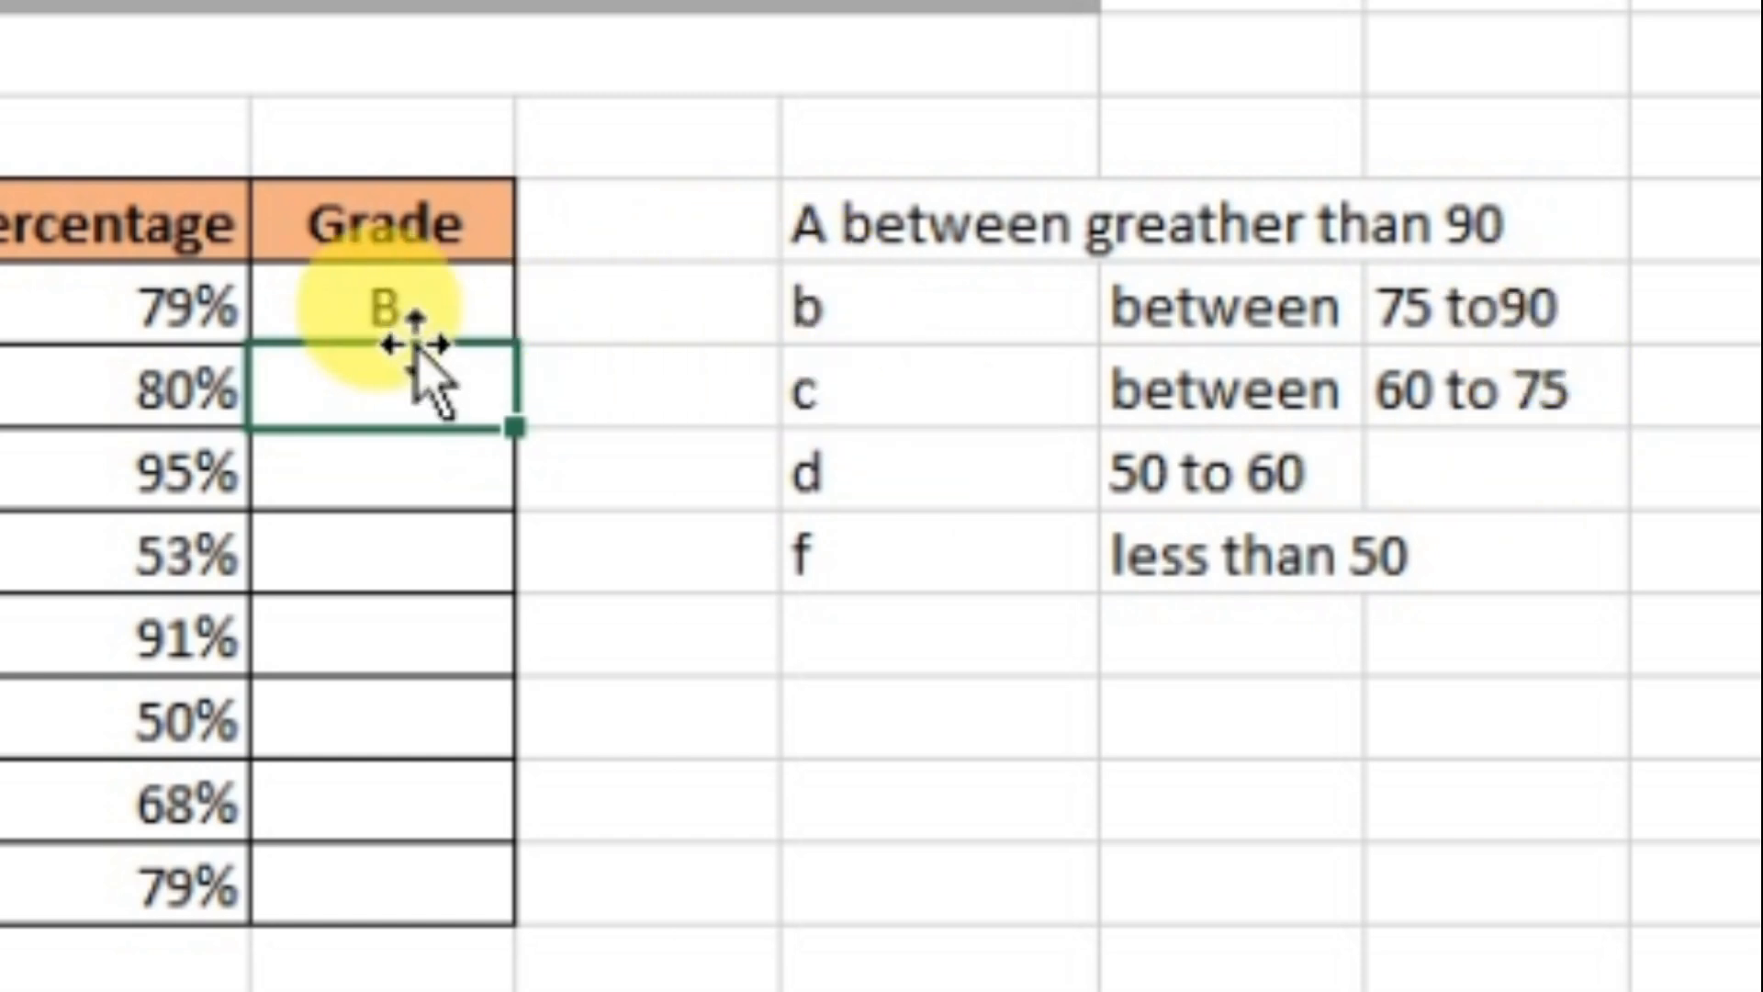
left_click(415, 312)
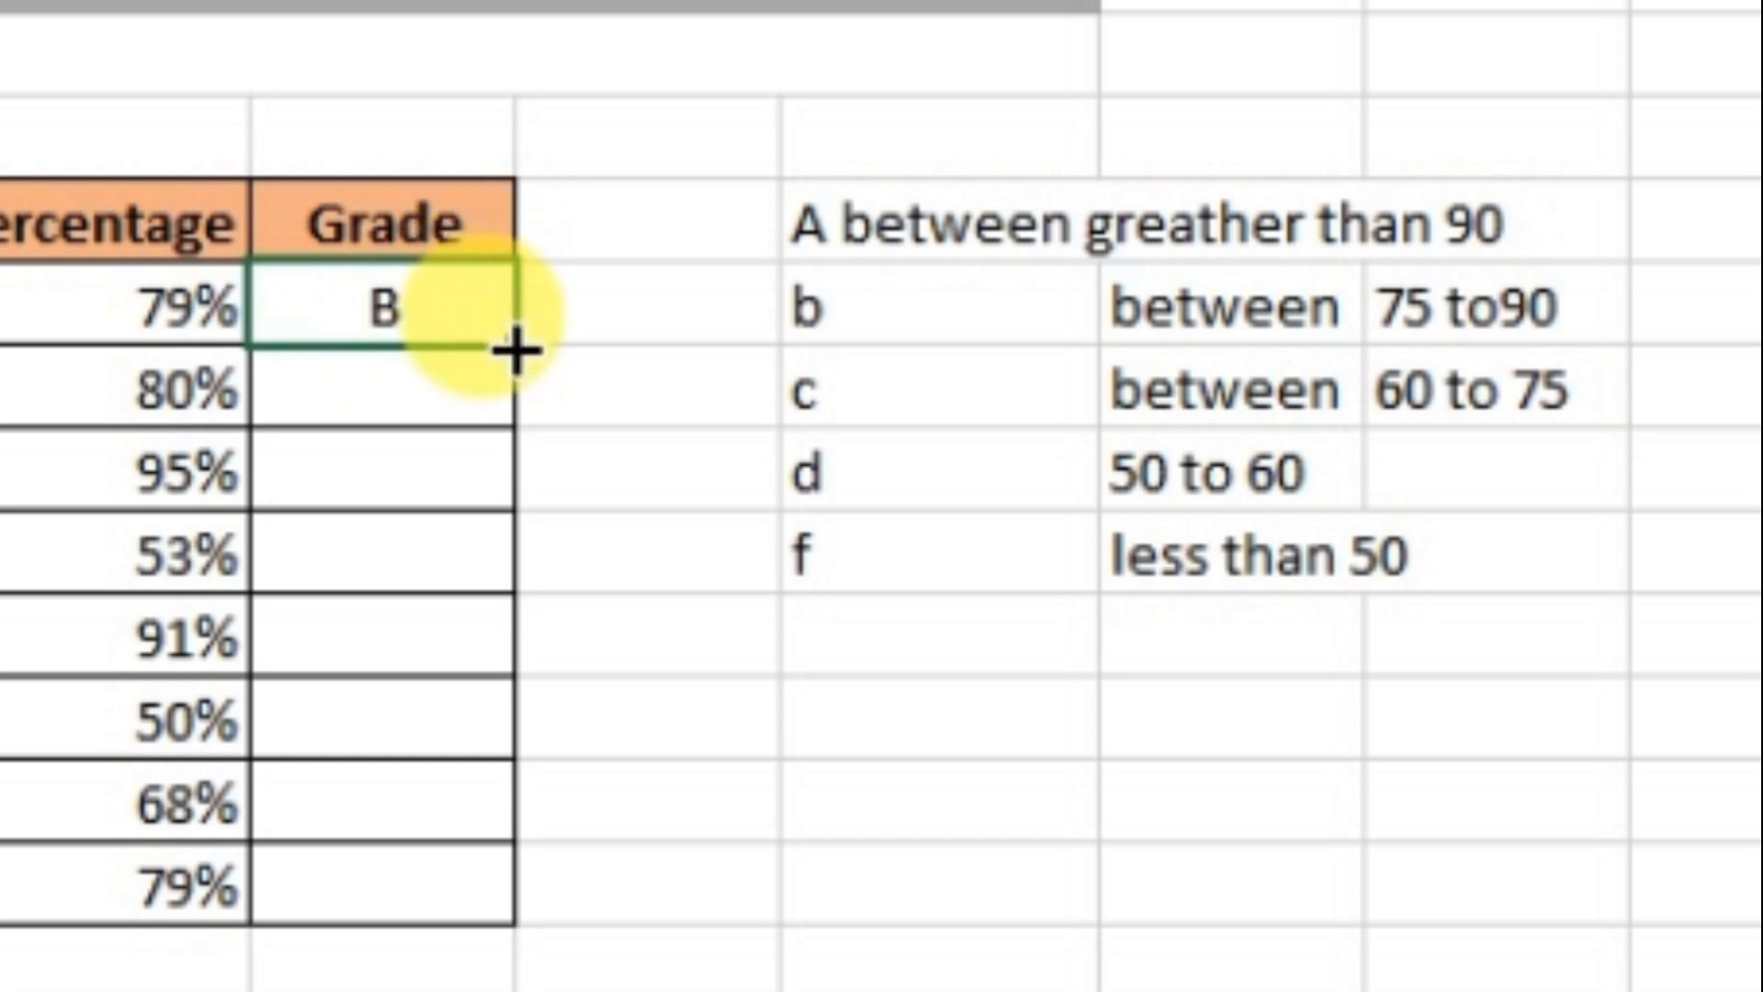
left_click_drag(511, 346, 505, 913)
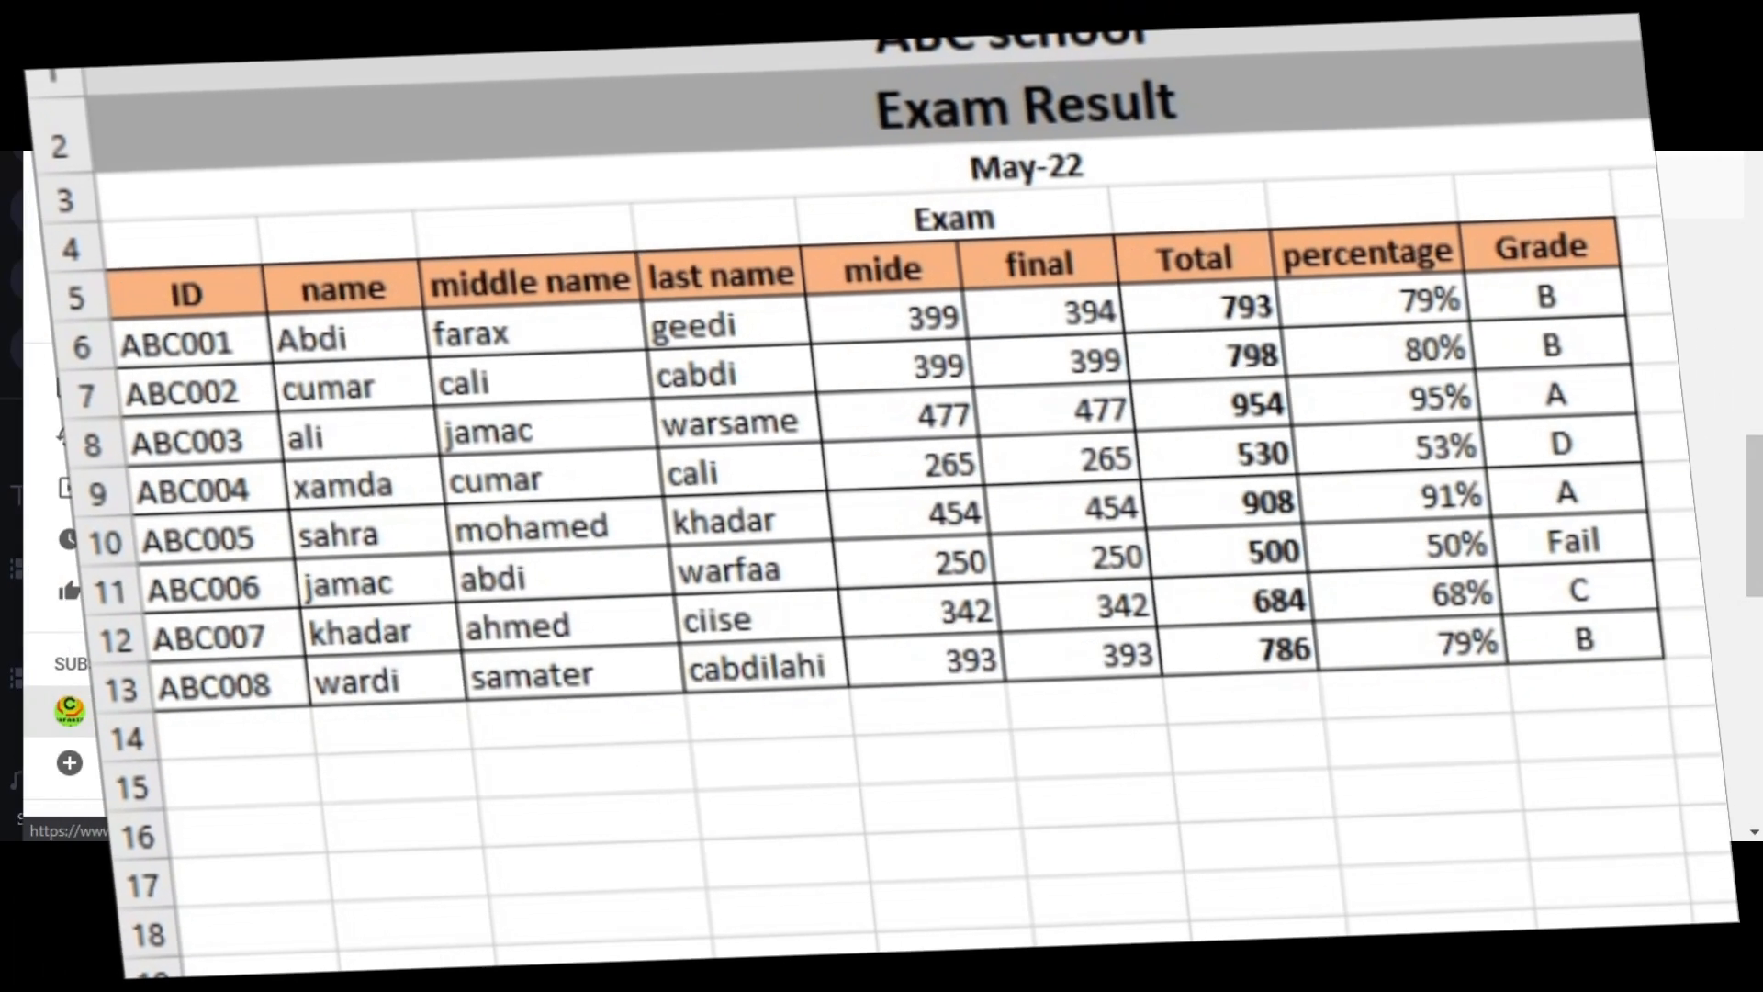
scroll(1465, 577, "down", 1)
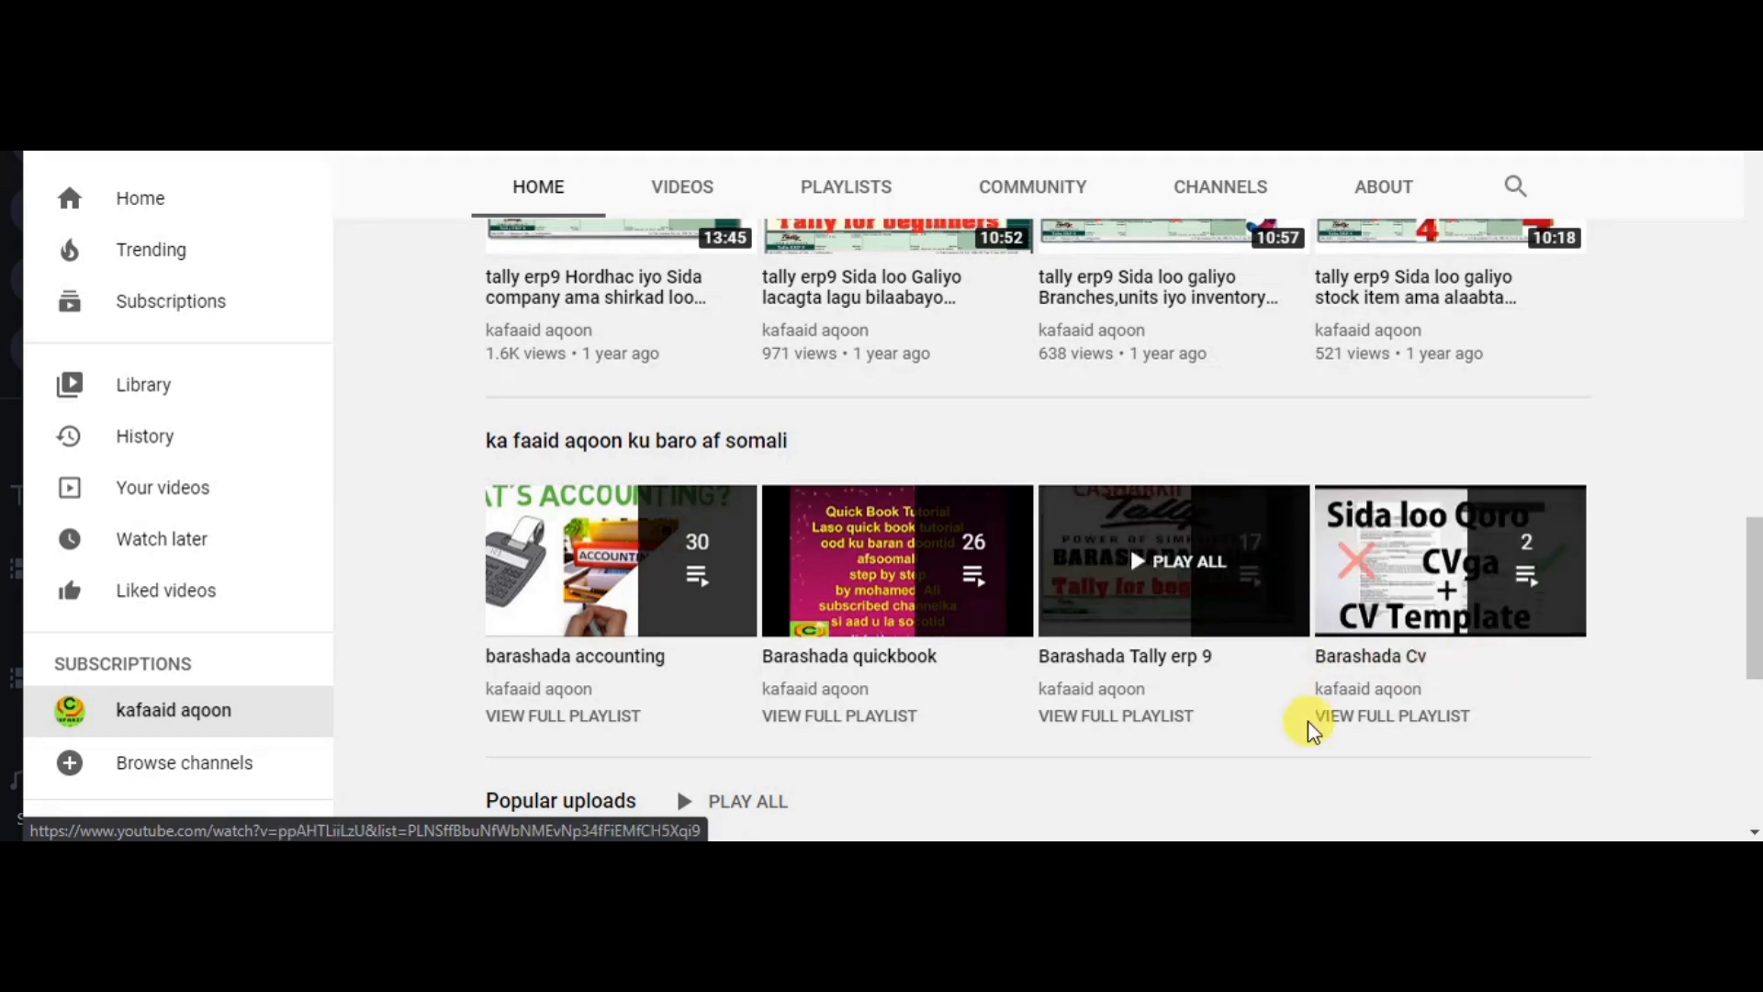
scroll(1311, 719, "down", 3)
scroll(1337, 732, "down", 3)
scroll(1337, 733, "down", 2)
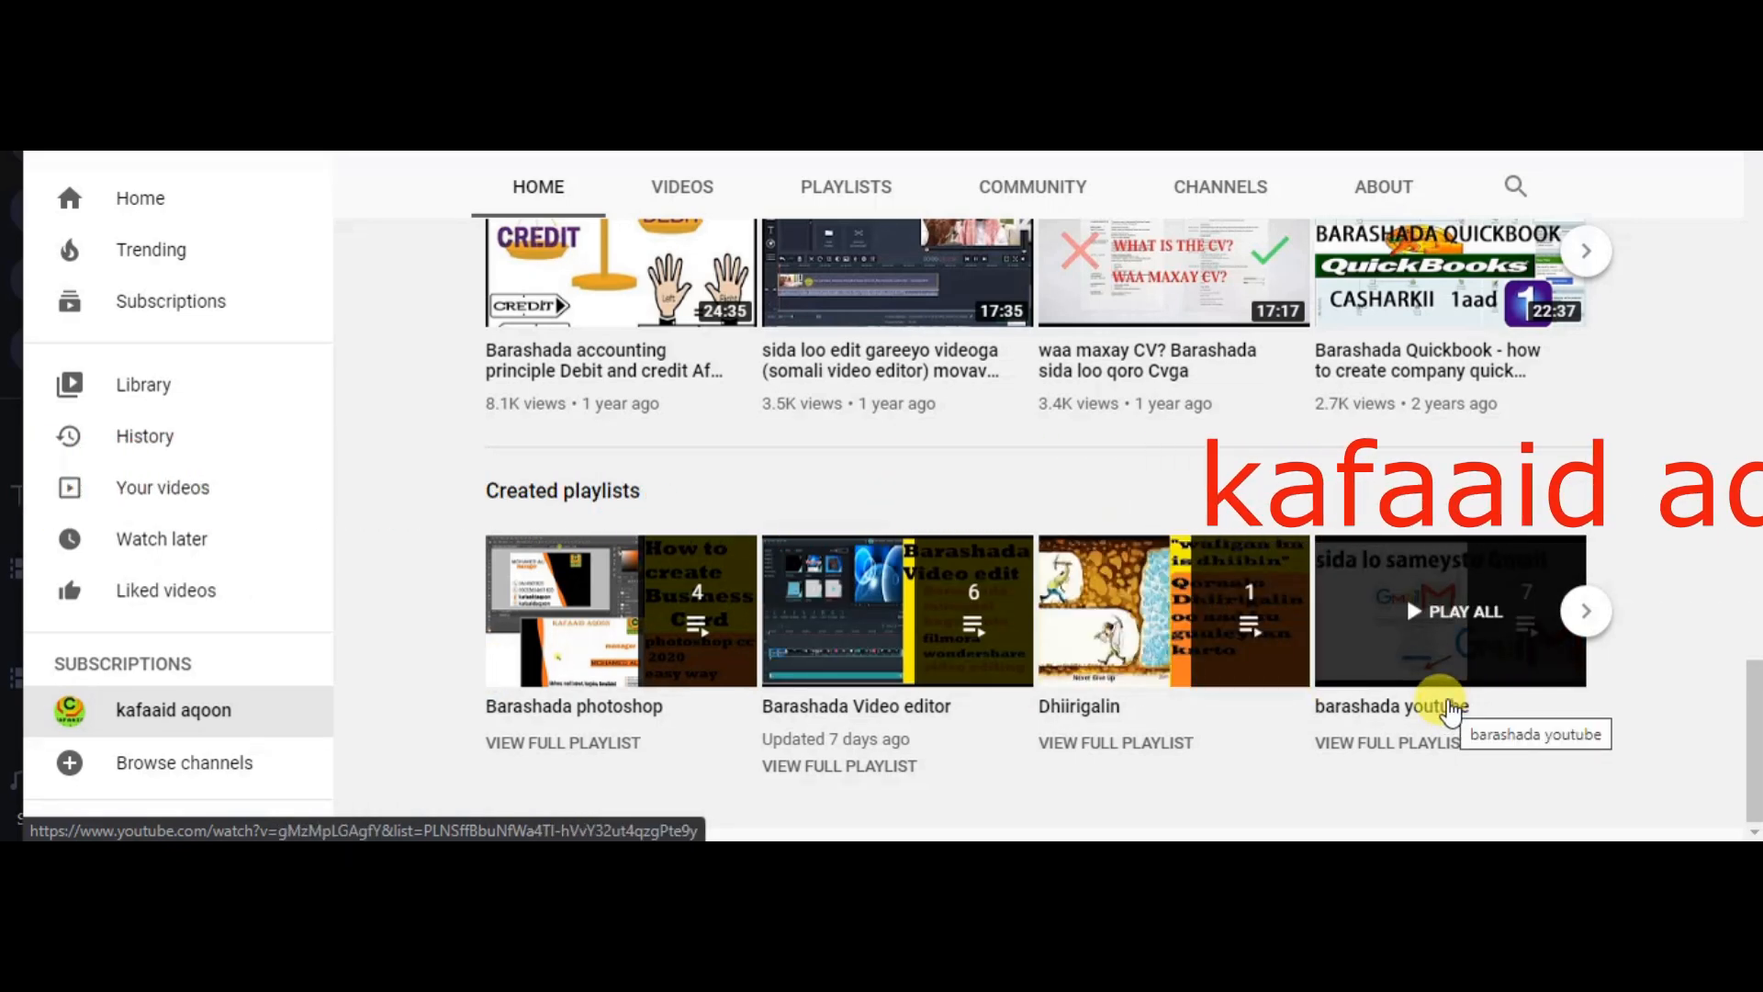
scroll(1159, 558, "up", 10)
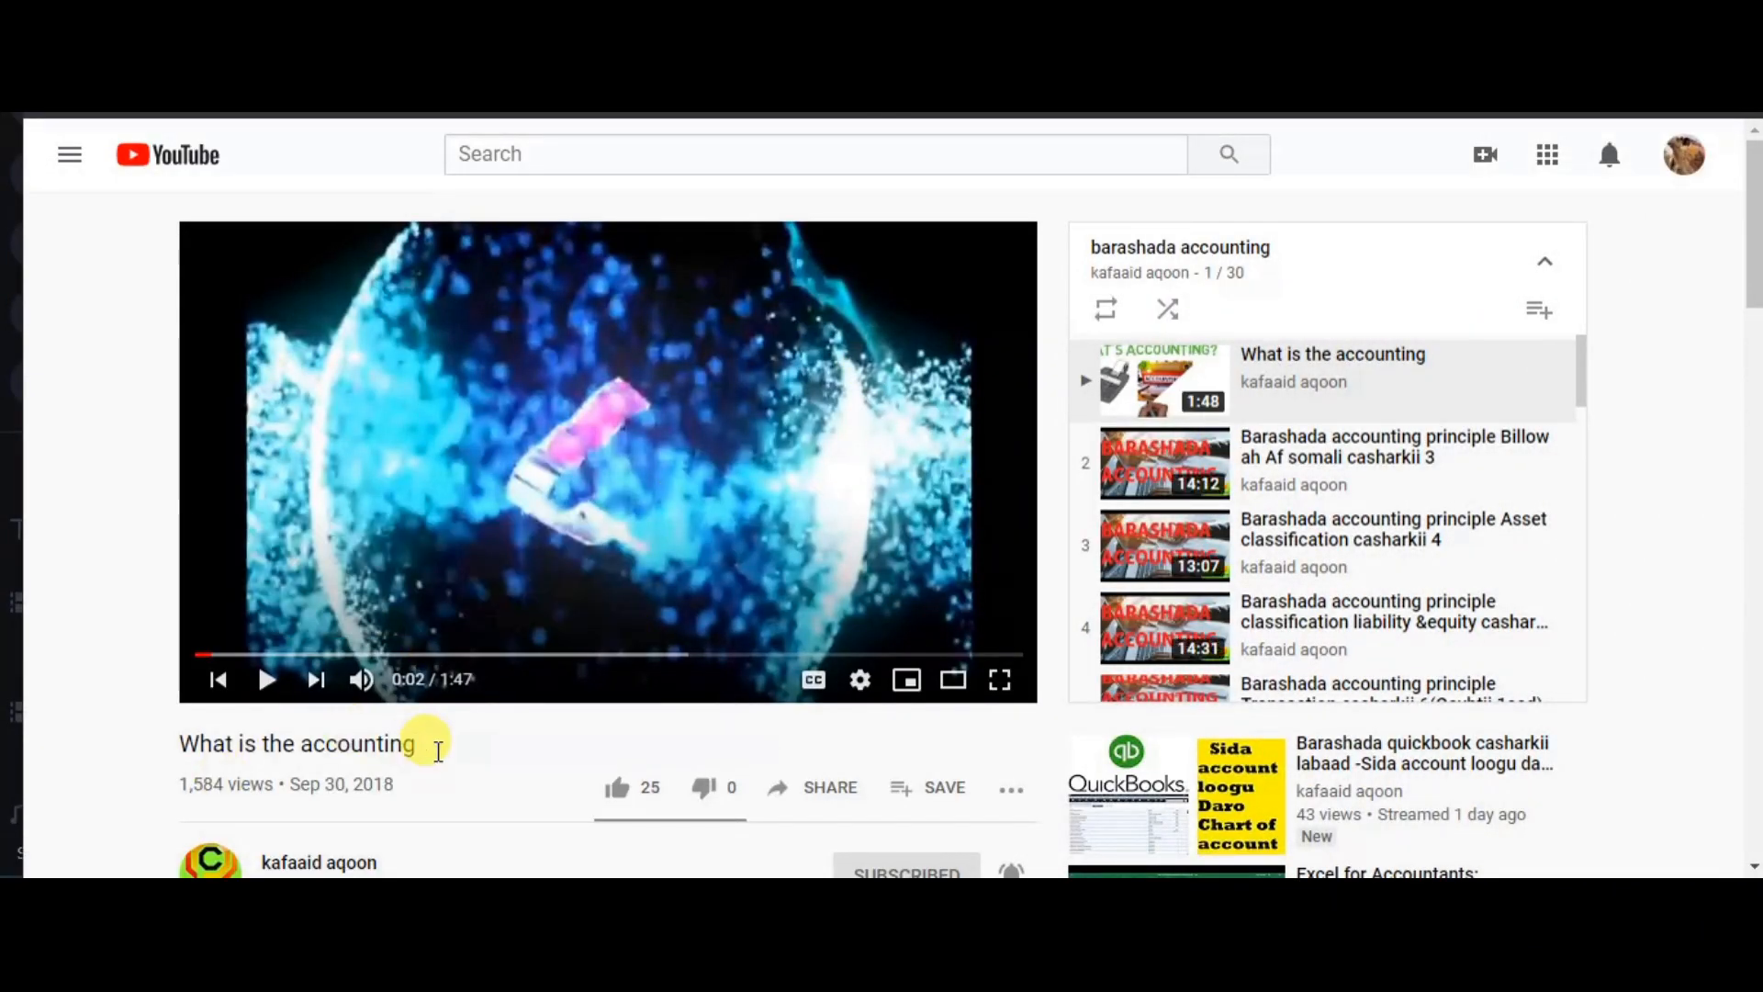
scroll(487, 732, "down", 1)
scroll(750, 450, "up", 1)
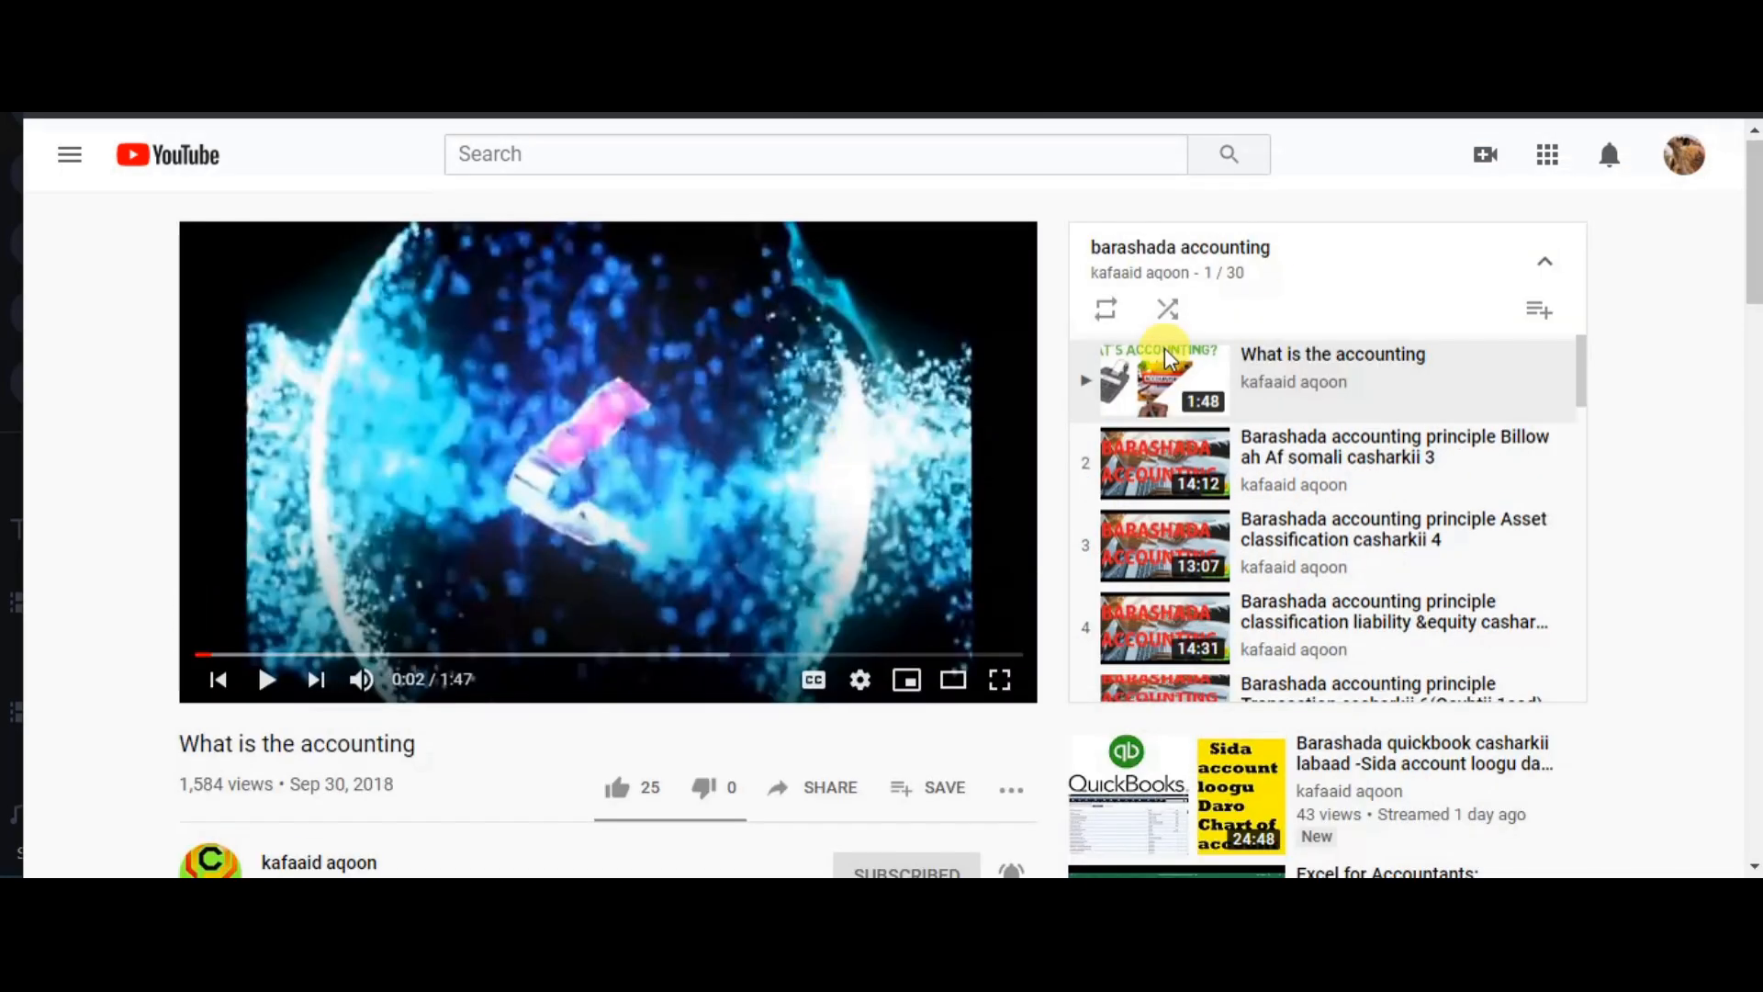